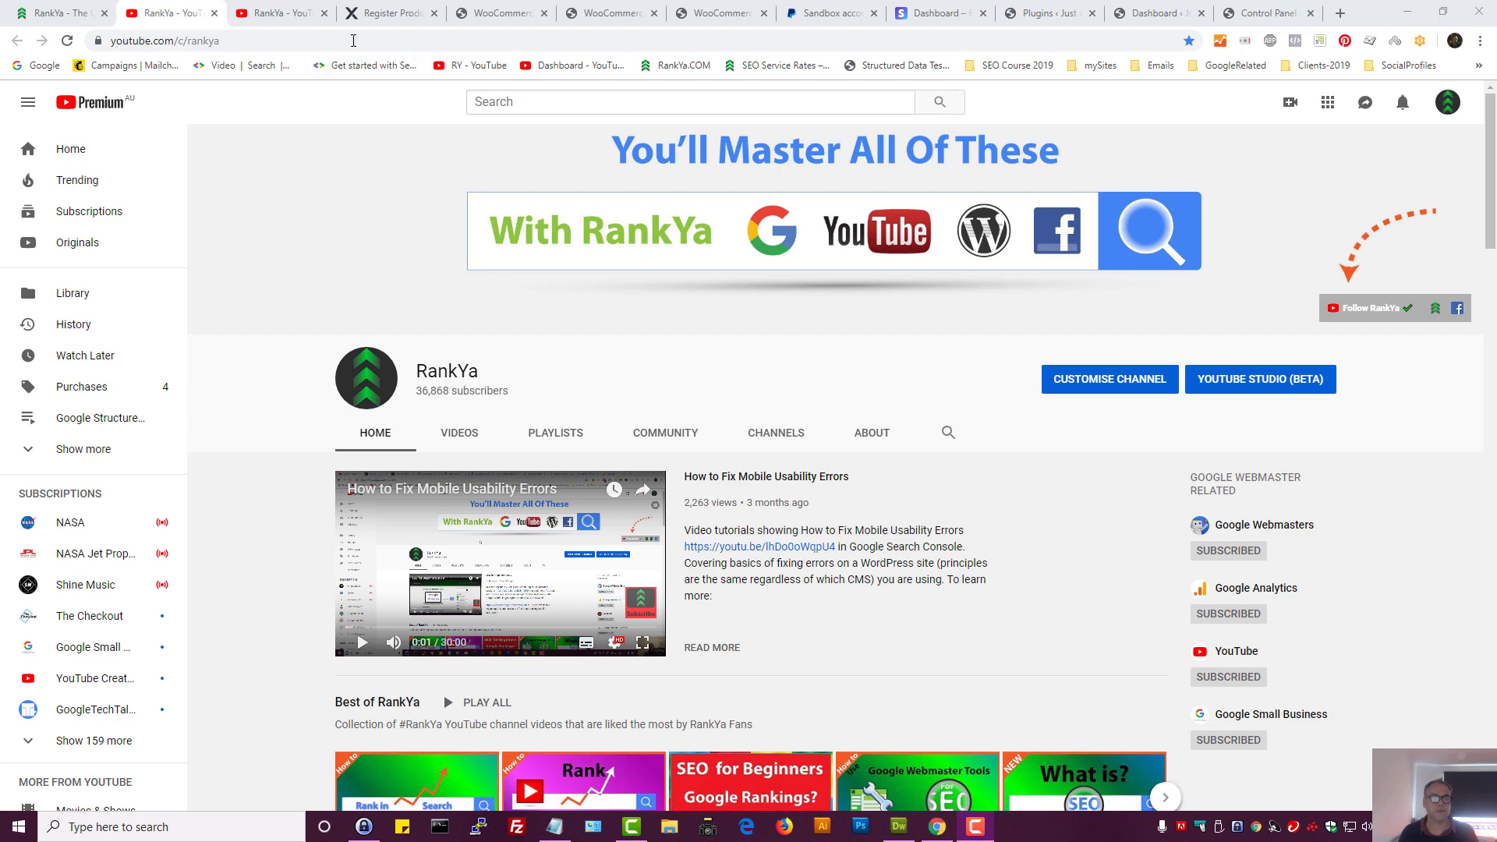
# - Examine the RankYa YouTube channel's search results for "install wordpress" and the available installation tutorials
pyautogui.click(277, 13)
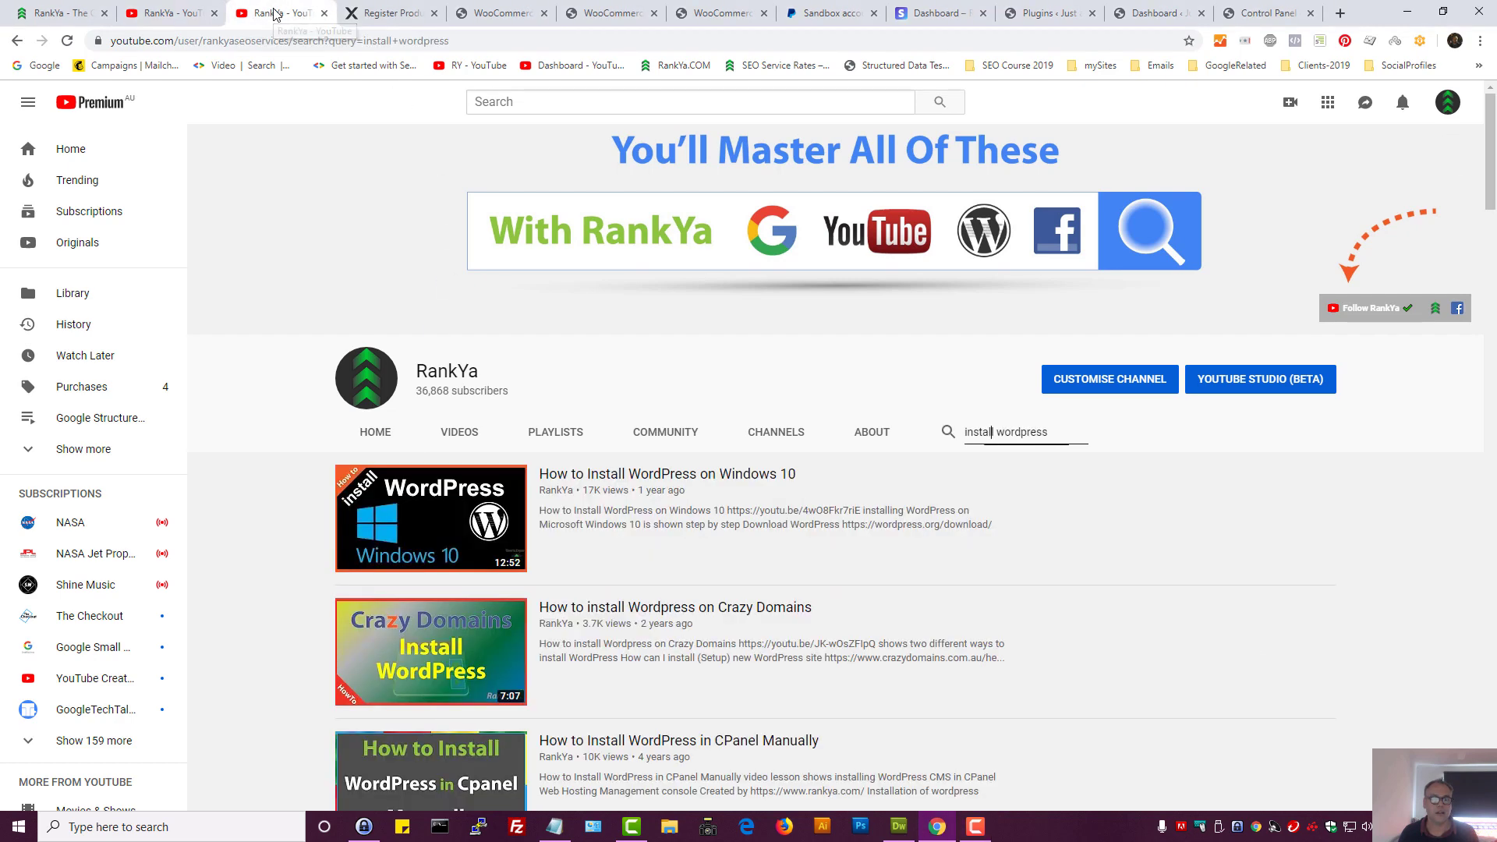
pyautogui.tripleClick(976, 435)
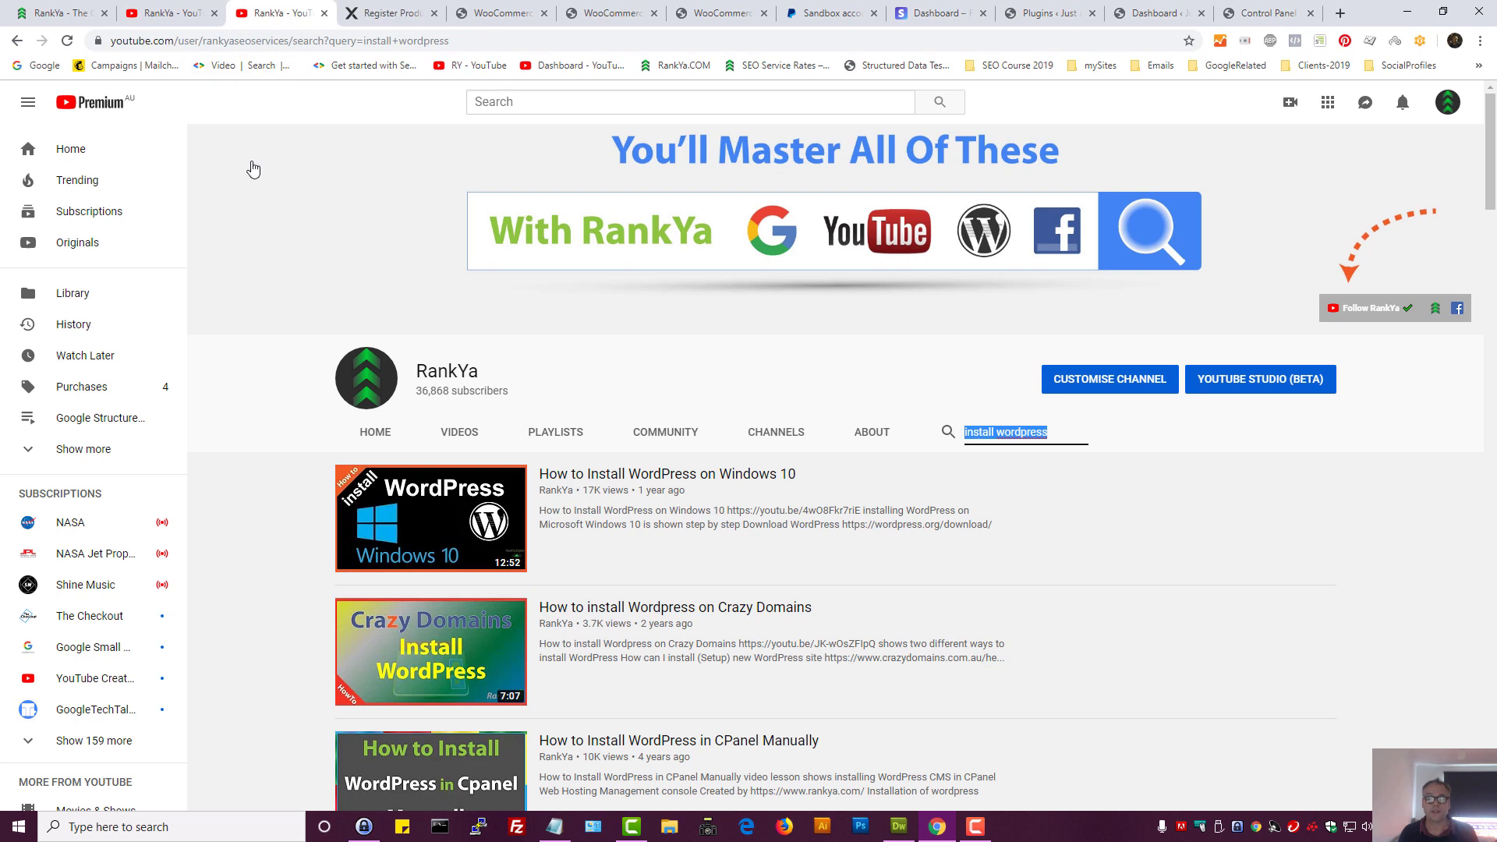
pyautogui.scroll(-2, 285, 335)
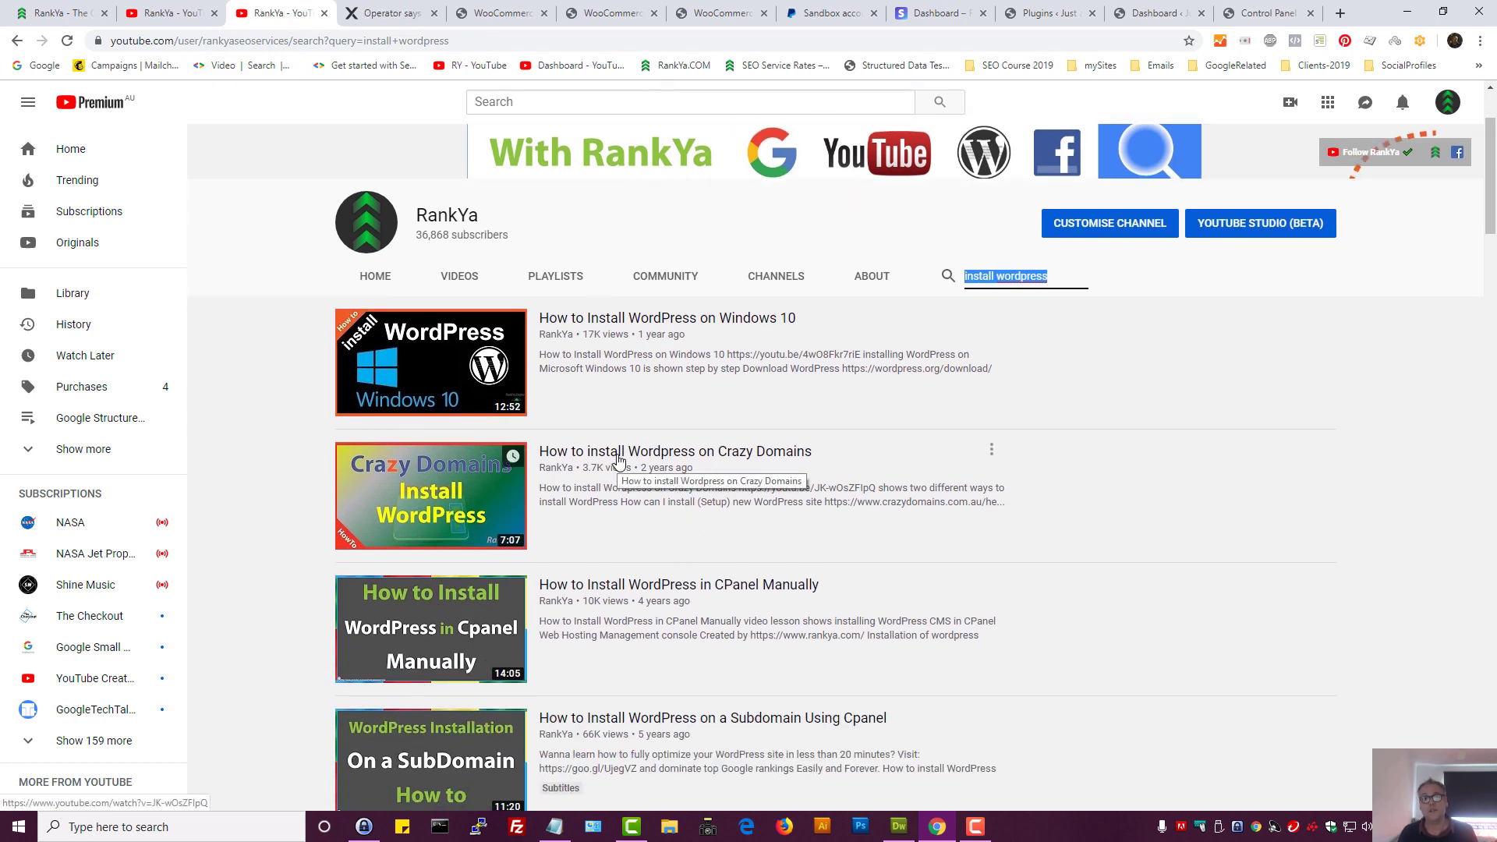
pyautogui.scroll(-2, 619, 460)
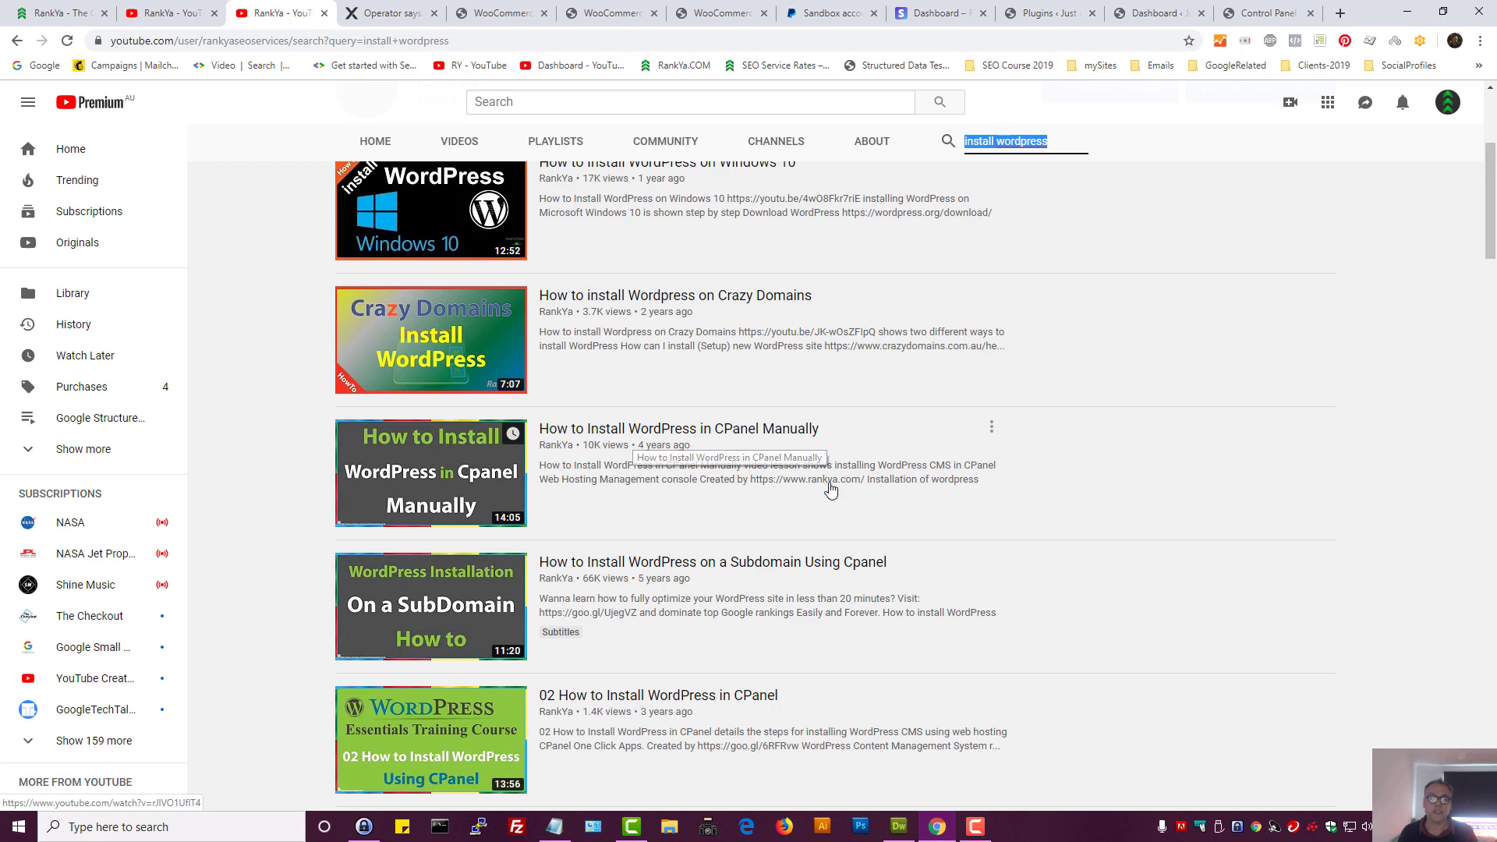
pyautogui.scroll(4, 828, 488)
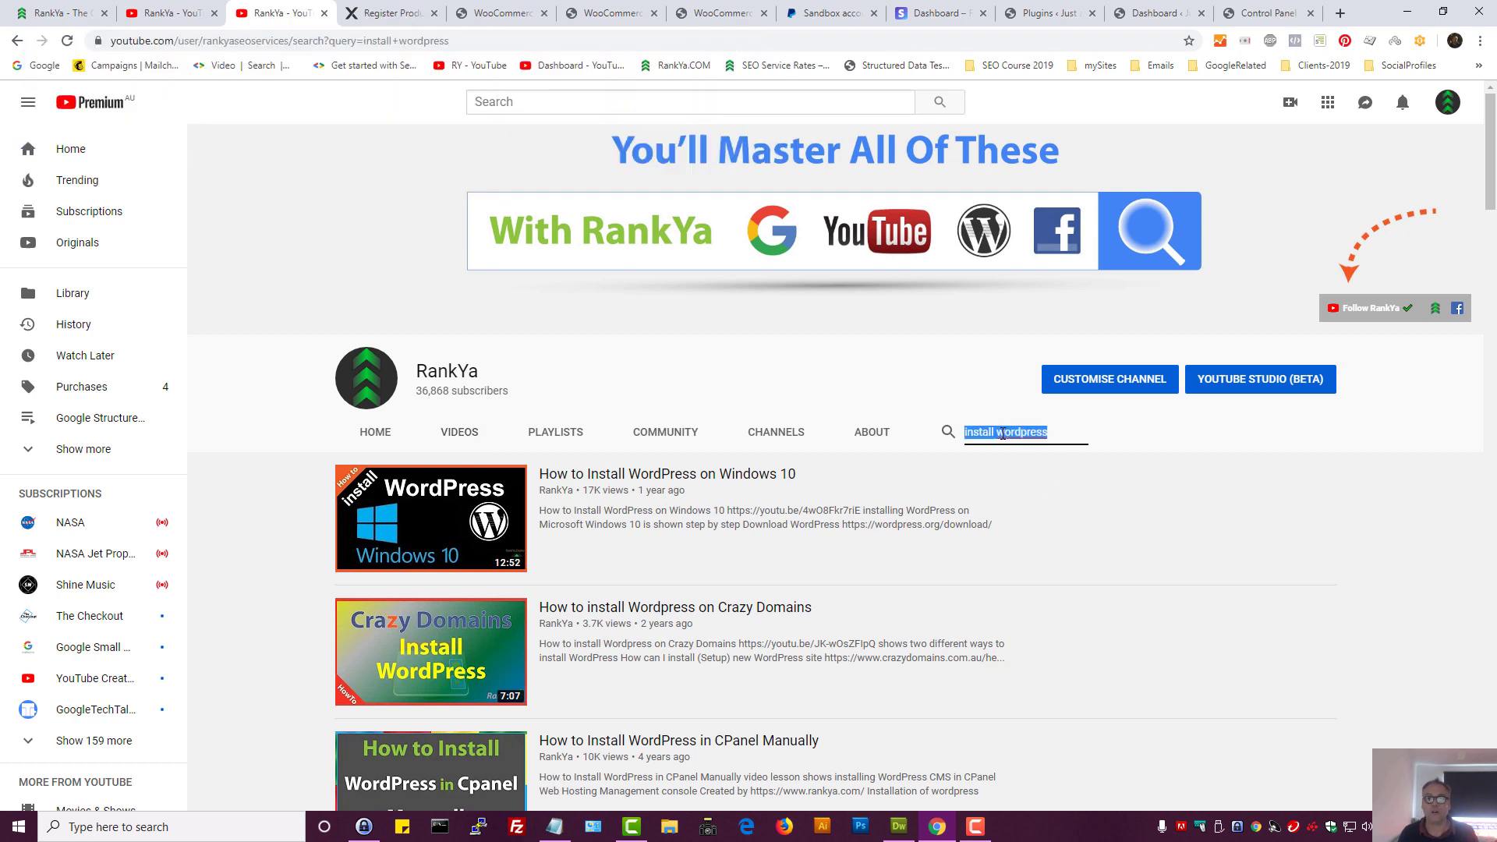
pyautogui.scroll(-2, 788, 478)
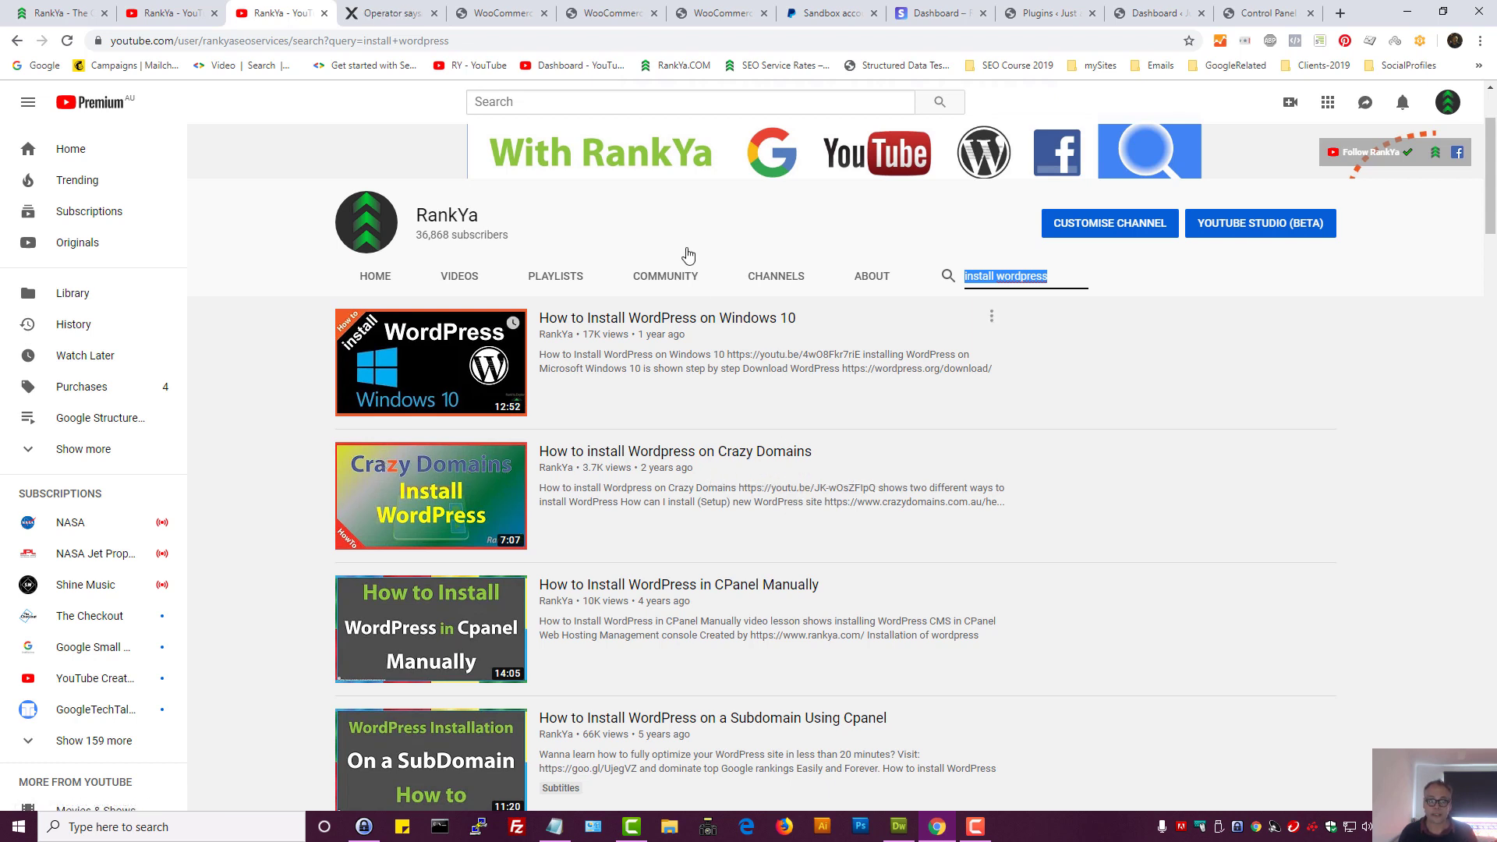
# - Review the Artbees licence registration page and the payment methods in the site's WooCommerce settings
pyautogui.click(406, 8)
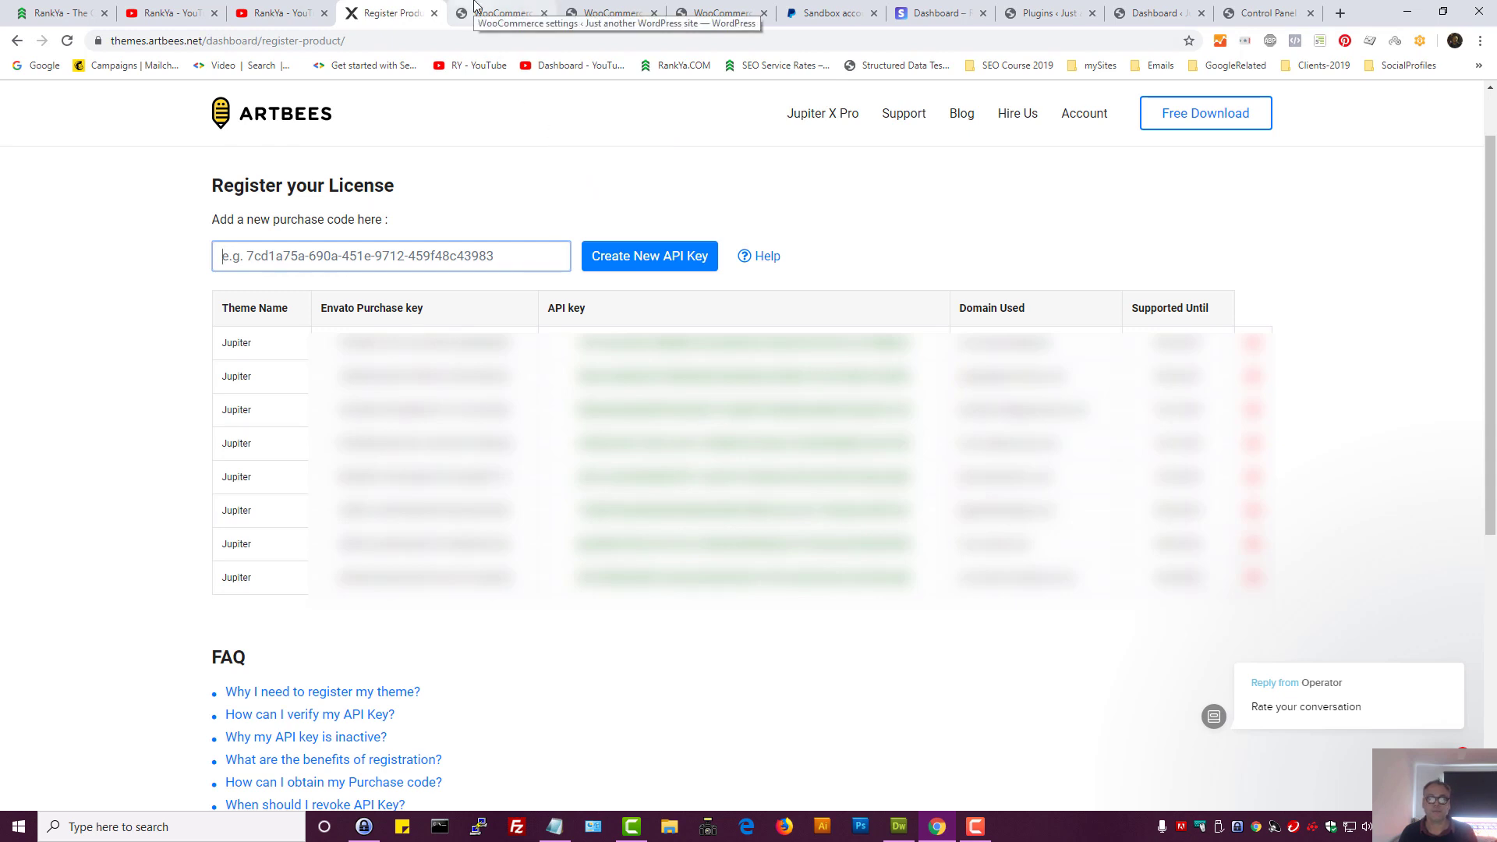
pyautogui.click(499, 12)
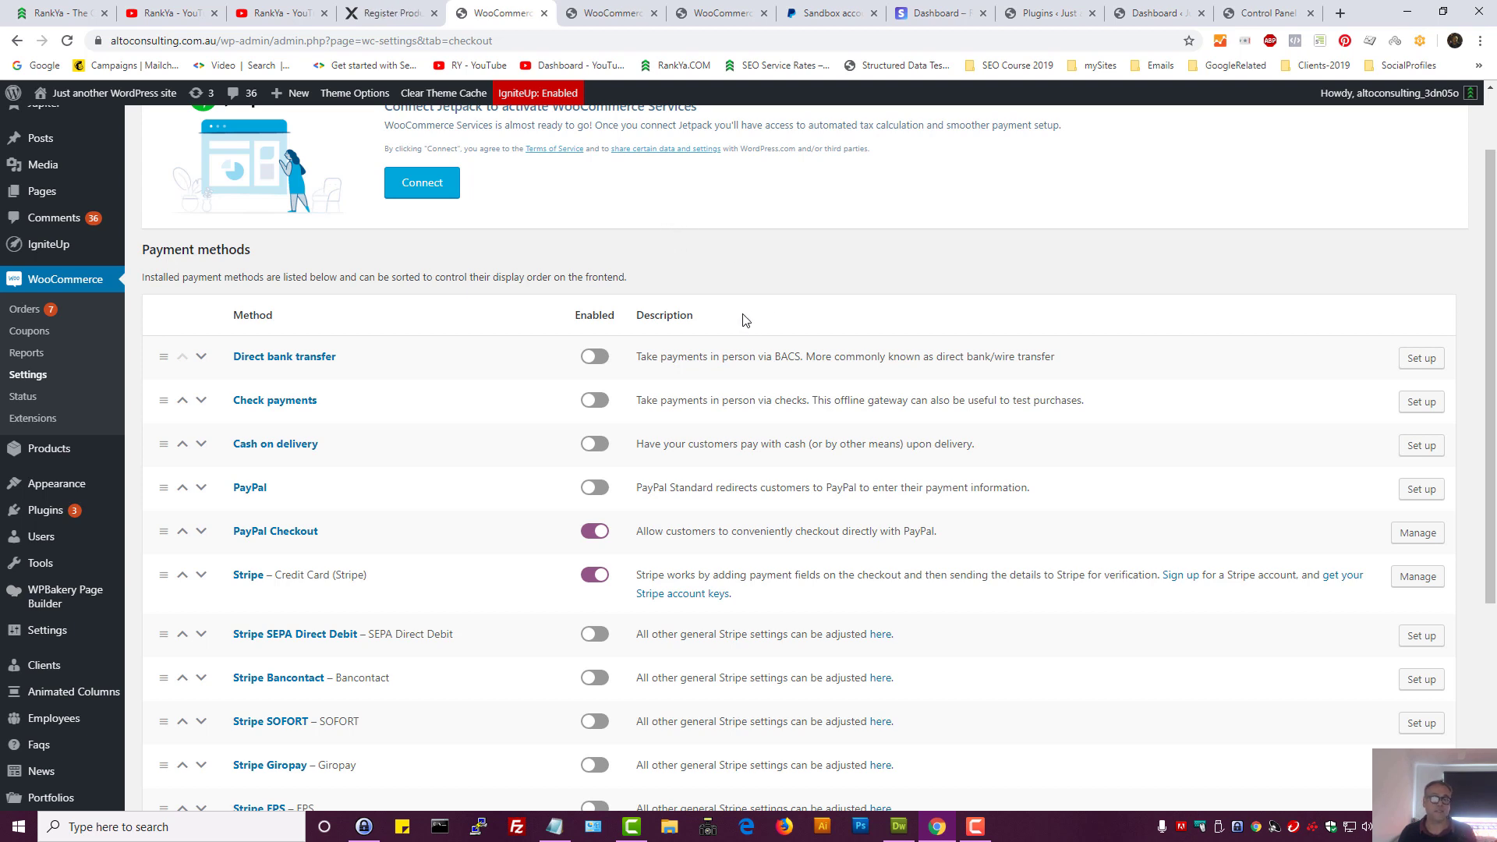
pyautogui.scroll(1, 673, 301)
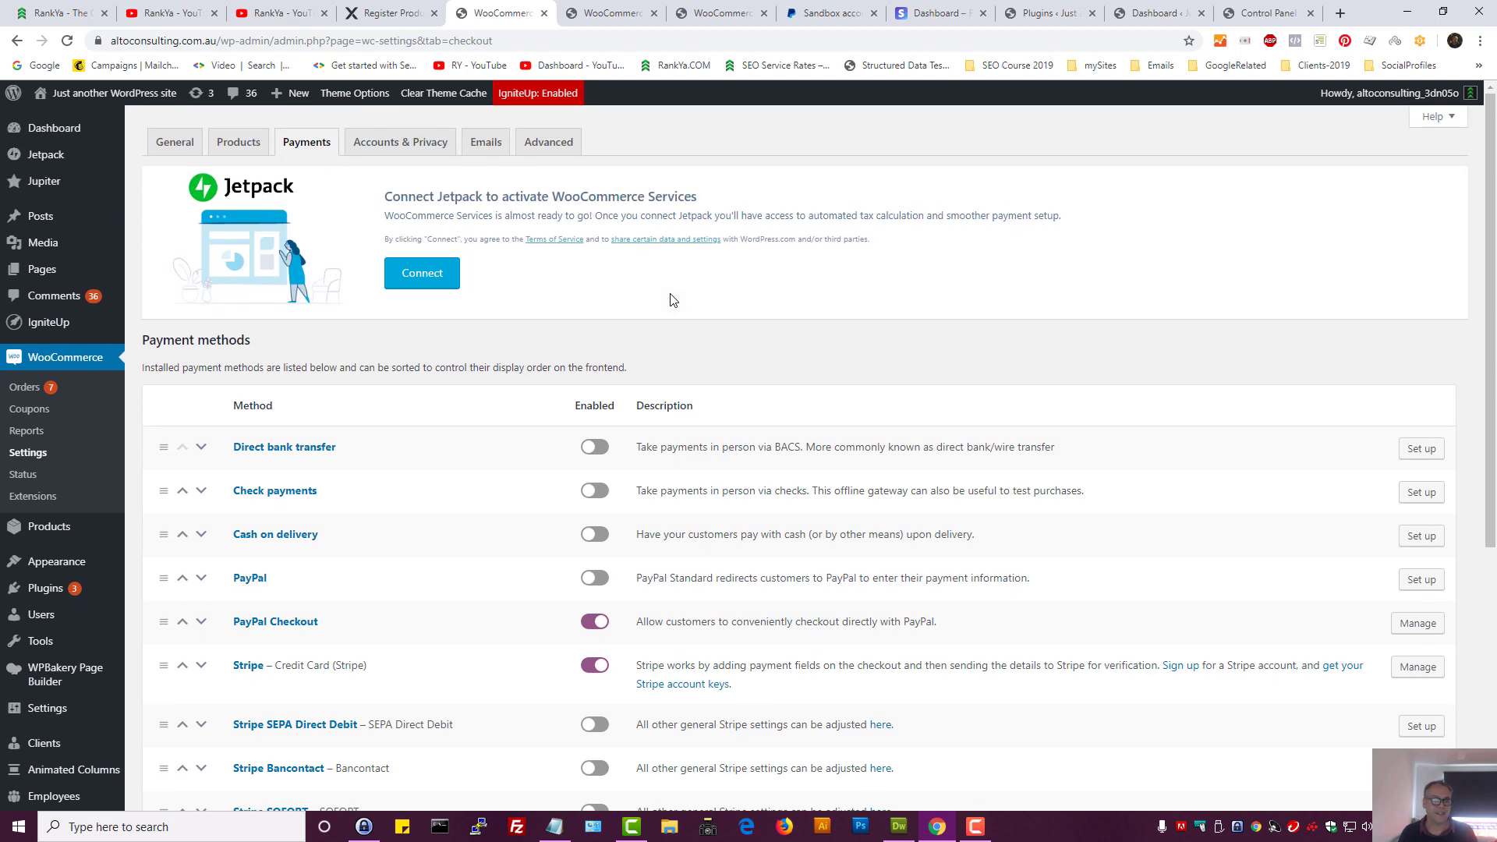
# - Open the Jupiter Control Panel in a new browser tab and show its product registration section
pyautogui.moveTo(44, 181)
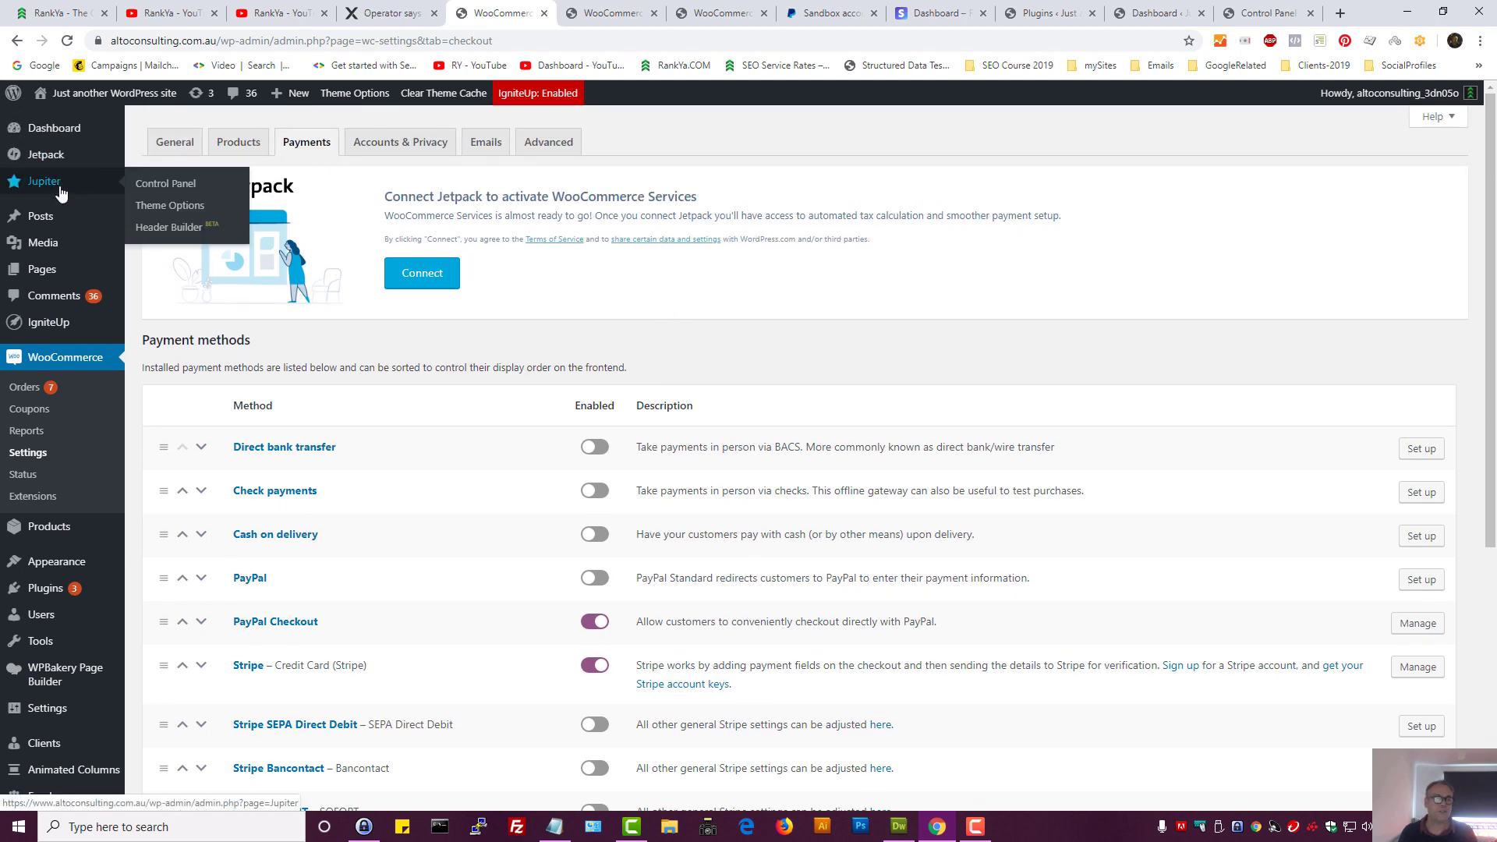
pyautogui.middleClick(175, 204)
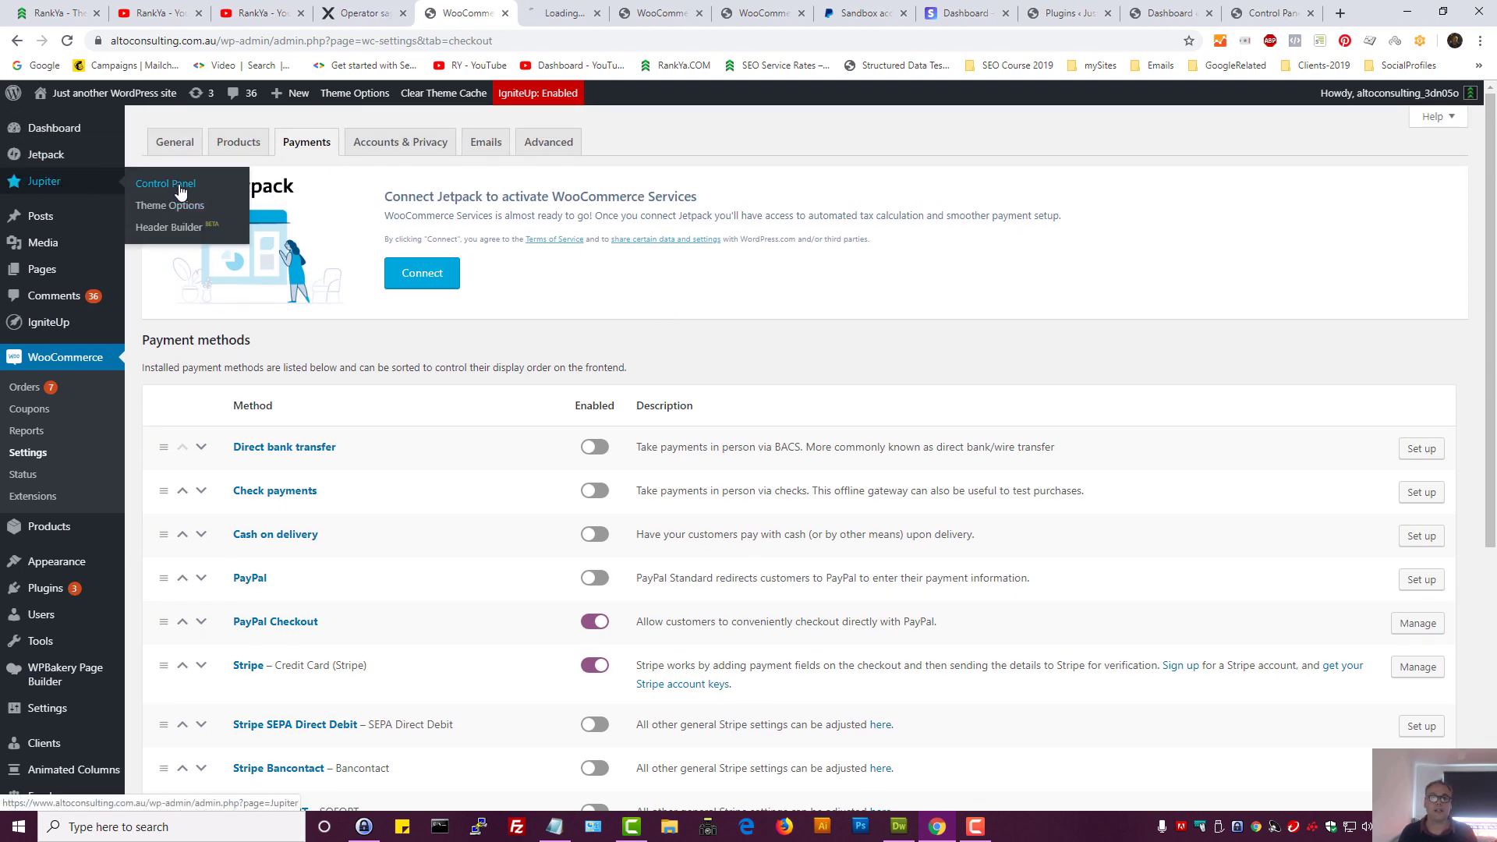
pyautogui.click(559, 13)
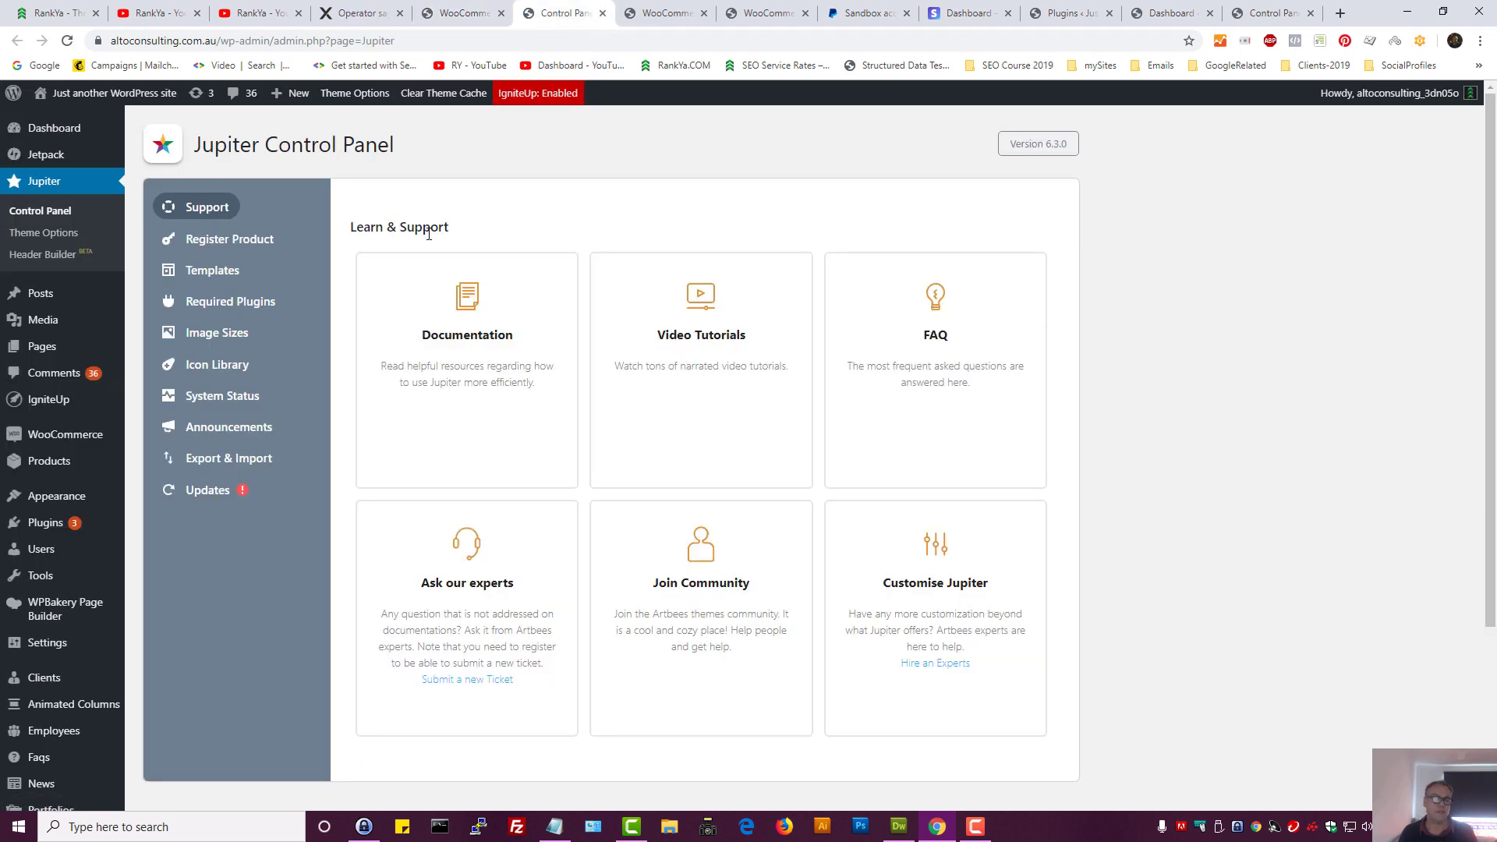
pyautogui.click(214, 246)
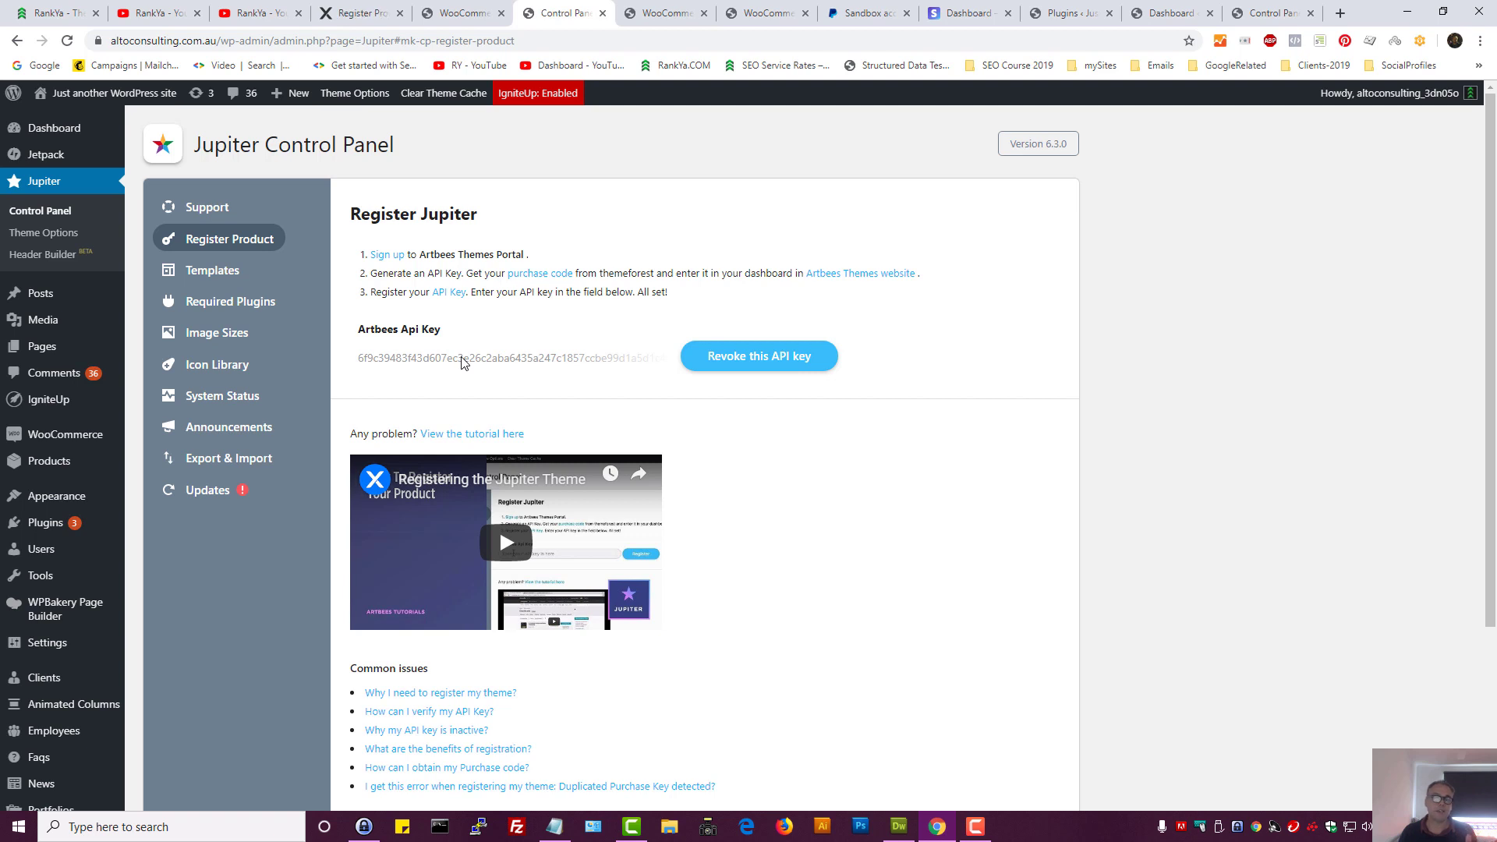
# - Open Jupiter's template library and examine the new templates available for installation
pyautogui.click(222, 272)
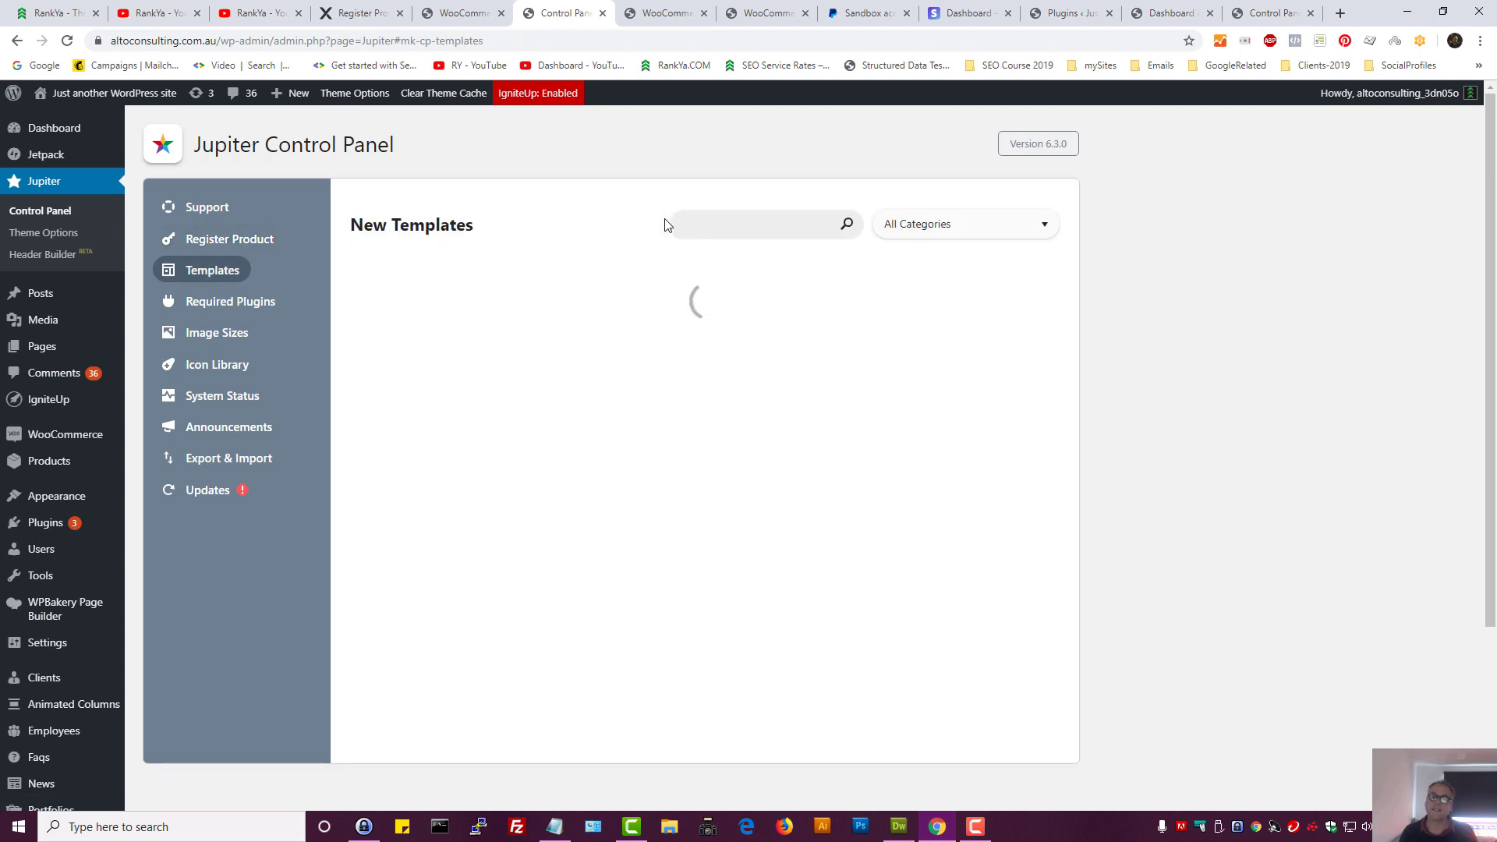
pyautogui.scroll(-3, 770, 368)
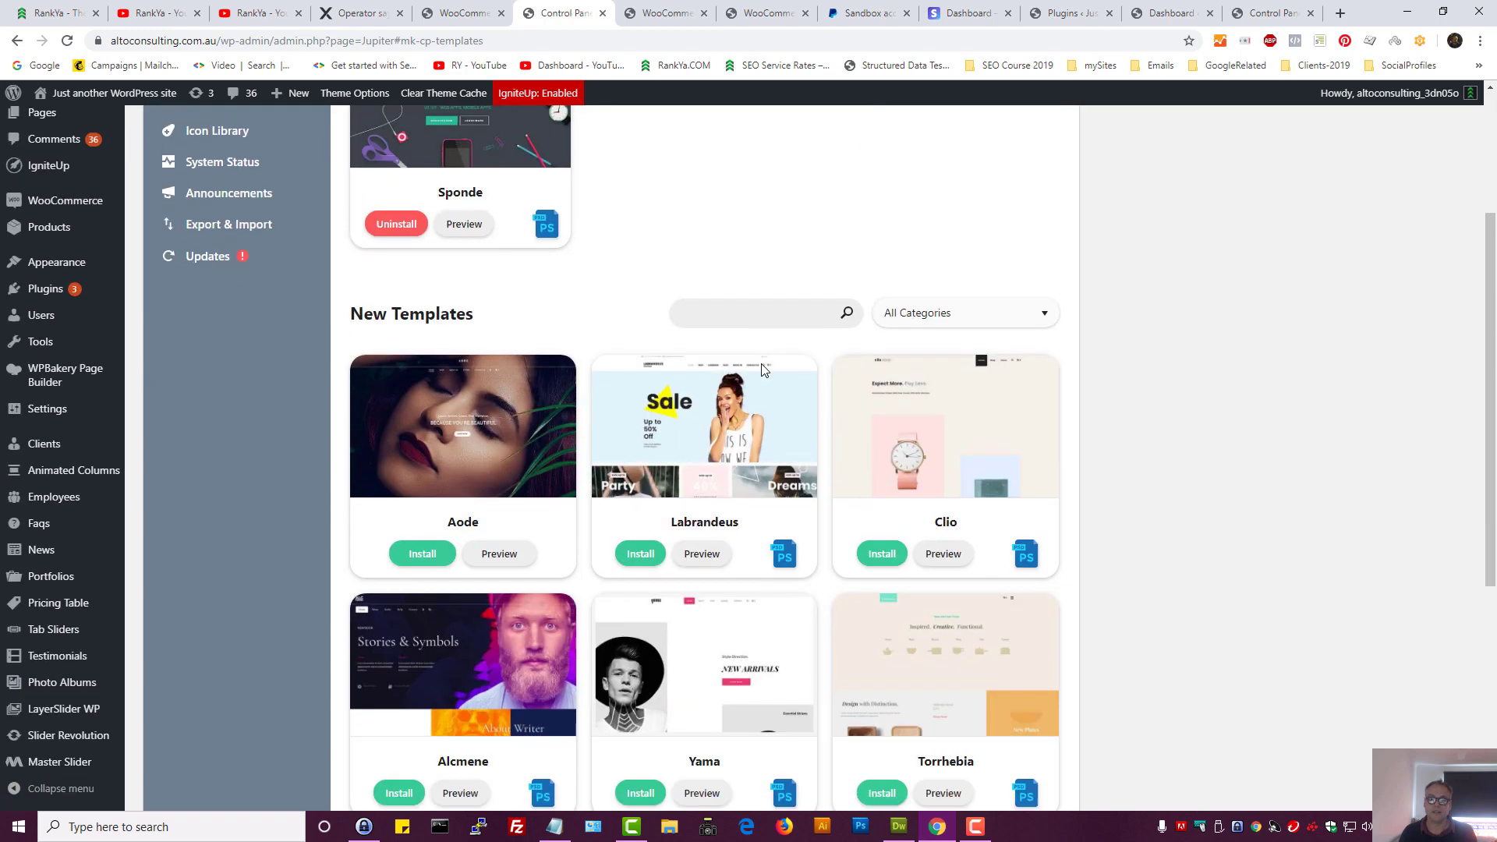
pyautogui.scroll(-2, 764, 369)
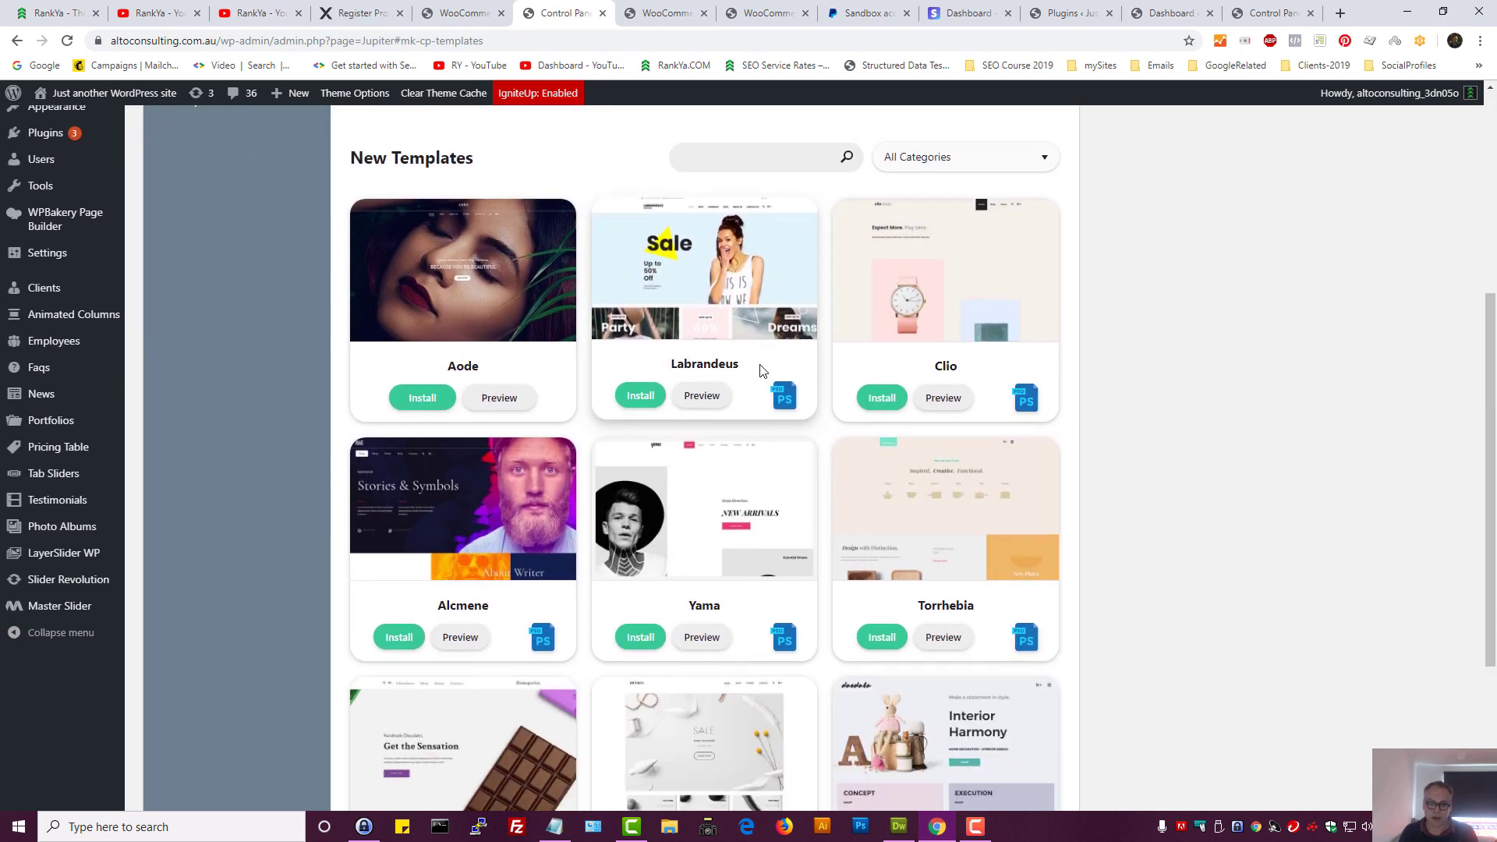
pyautogui.scroll(-4, 763, 370)
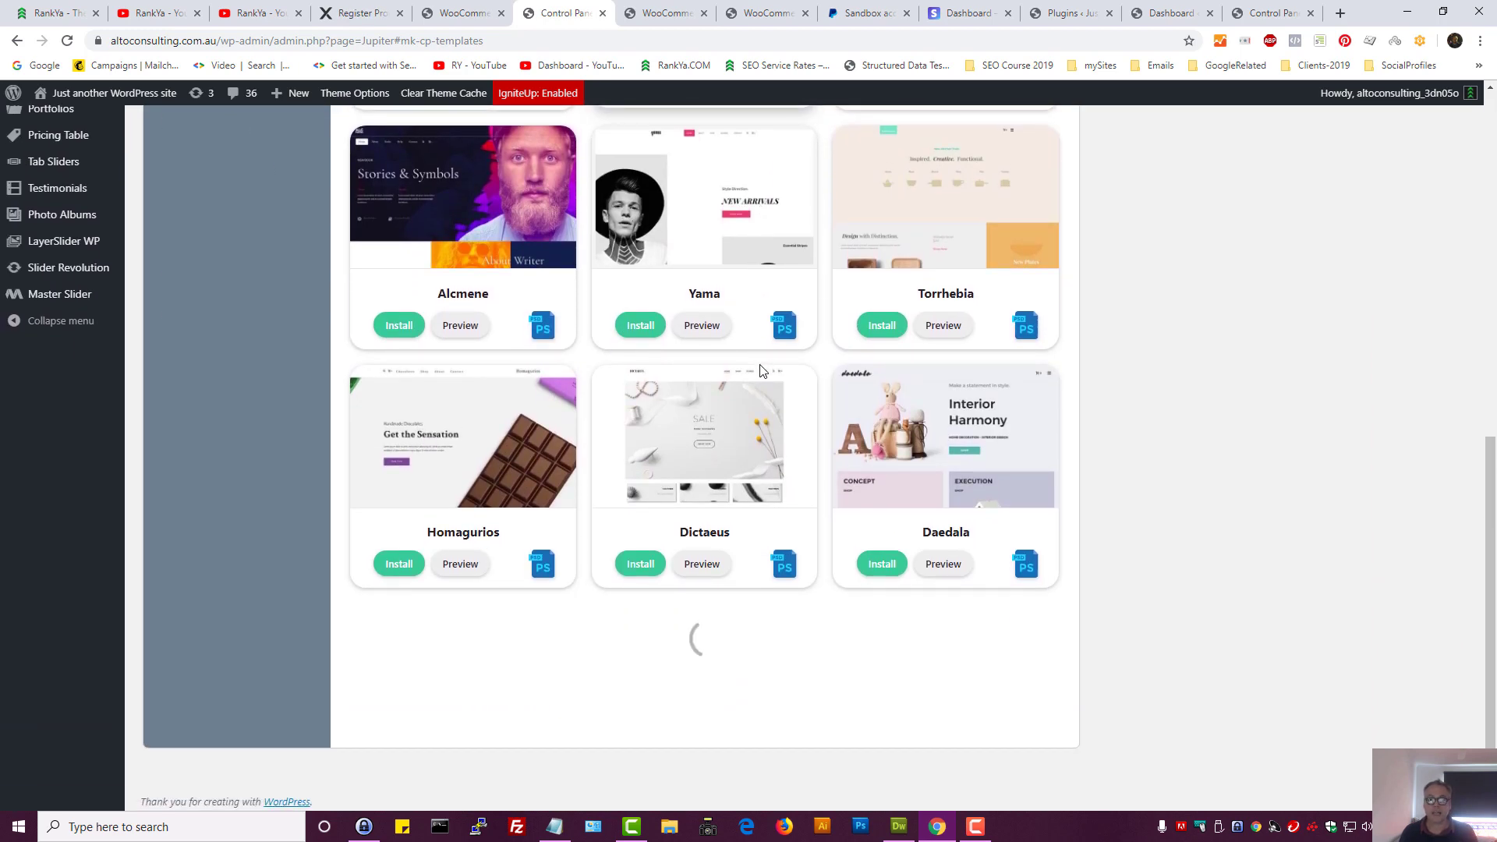
pyautogui.scroll(4, 742, 368)
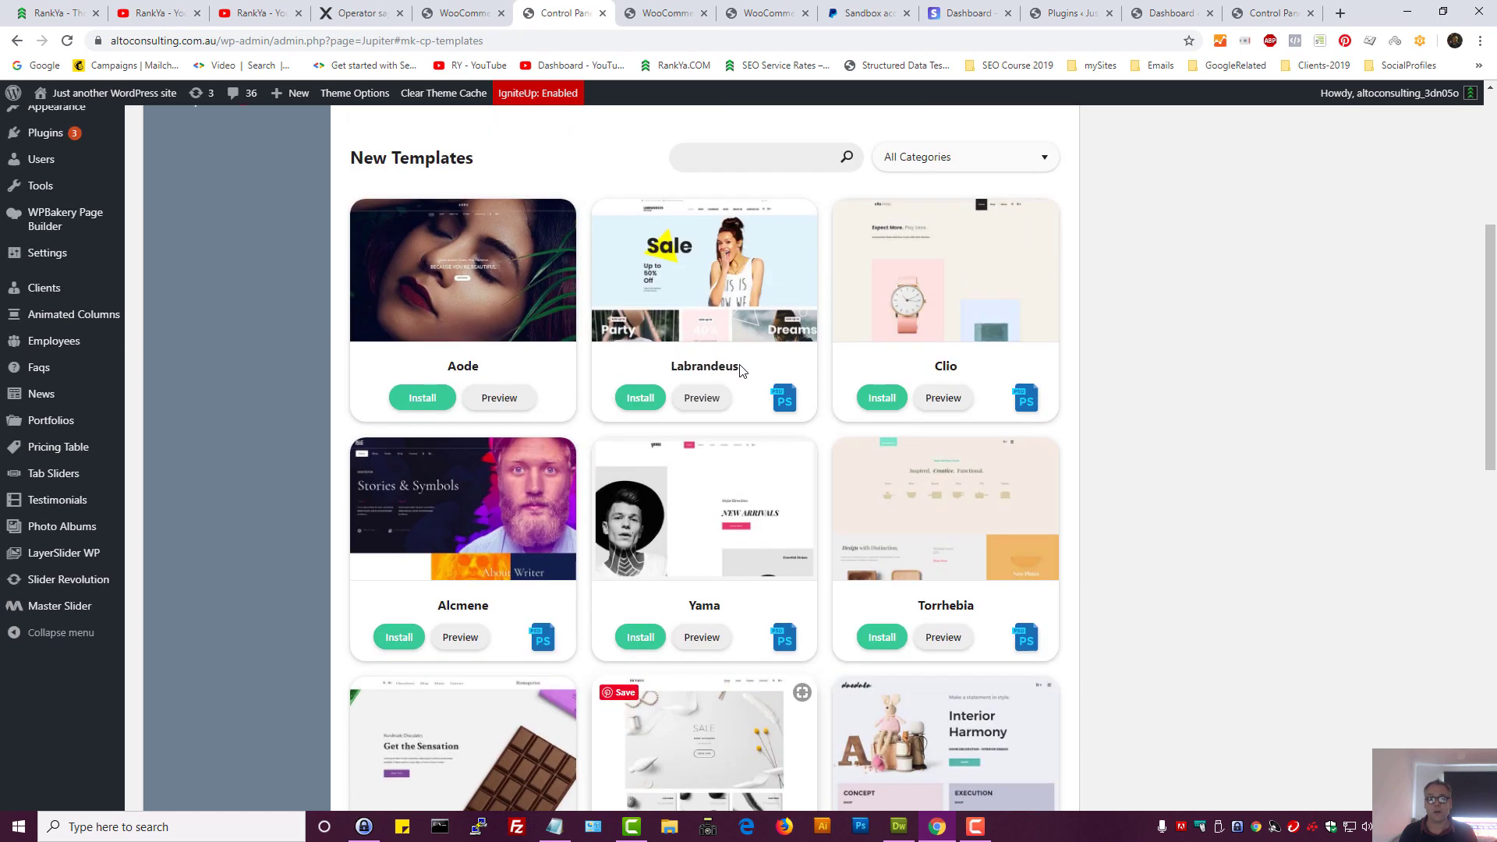
pyautogui.scroll(-6, 740, 370)
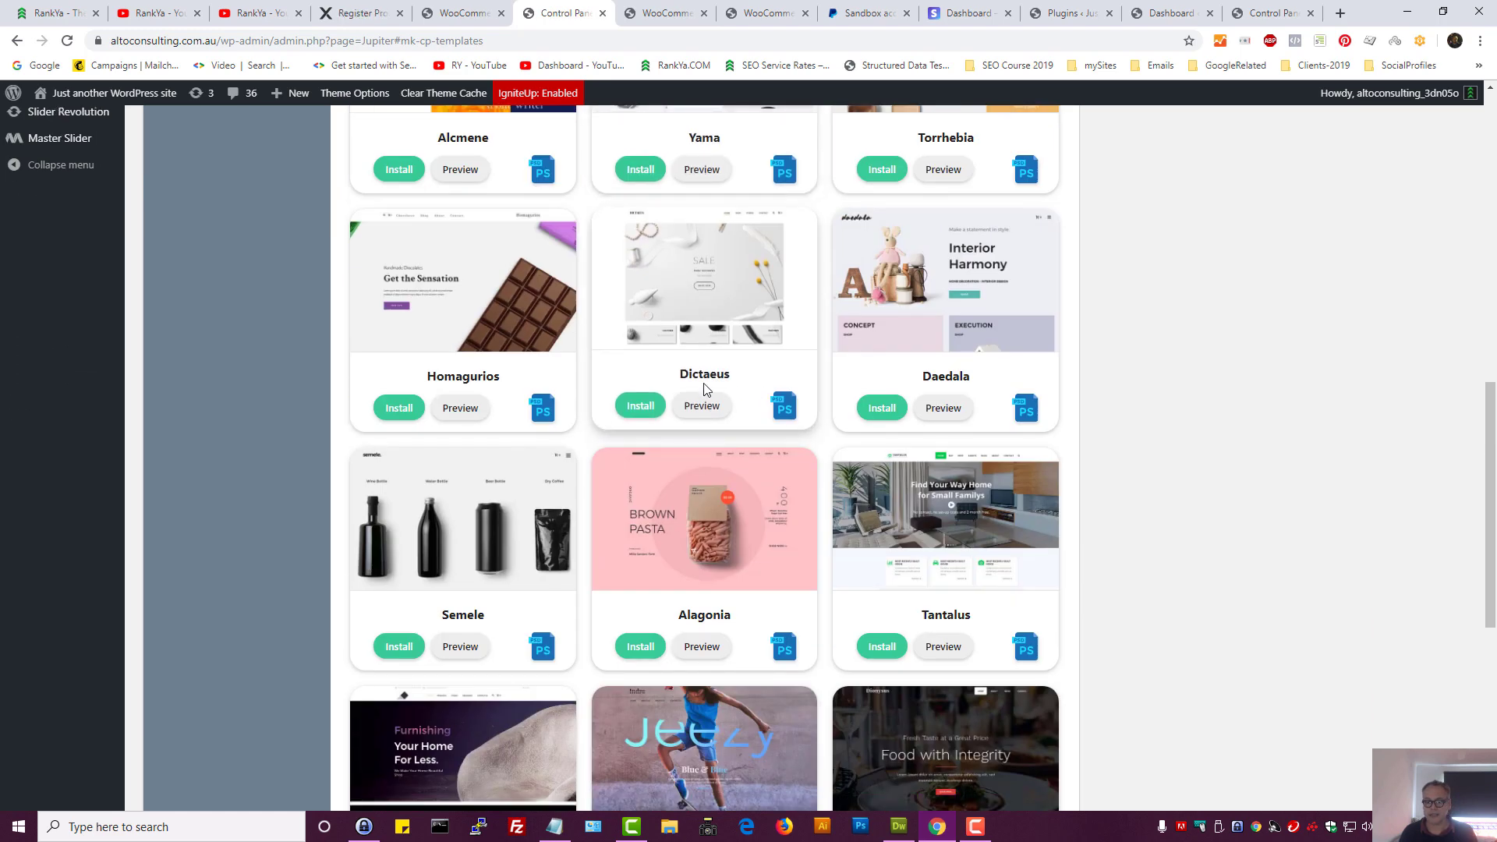
pyautogui.scroll(-3, 704, 388)
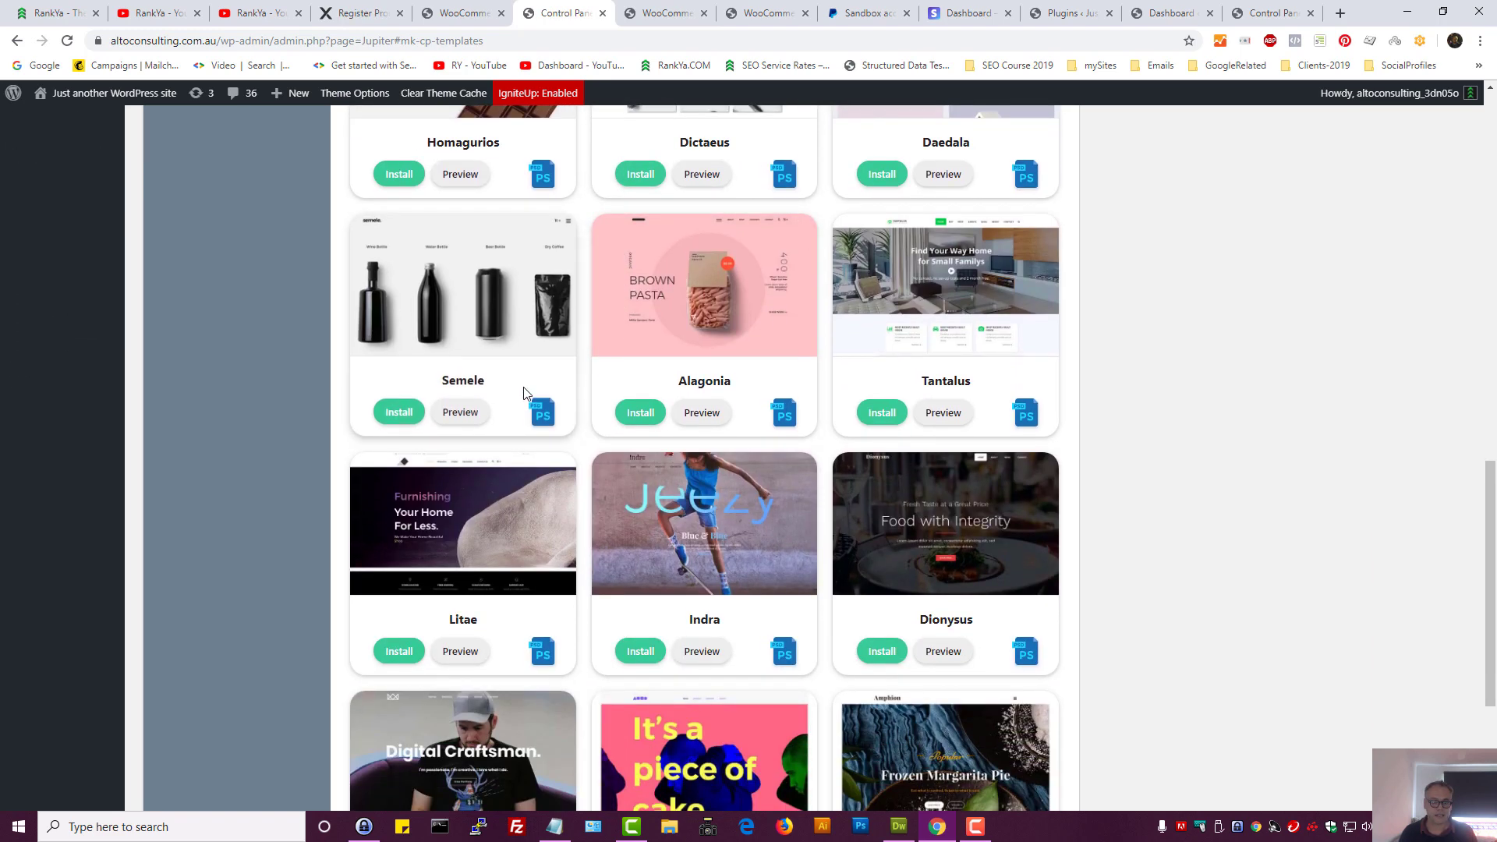
pyautogui.scroll(-2, 524, 392)
pyautogui.scroll(-2, 524, 392)
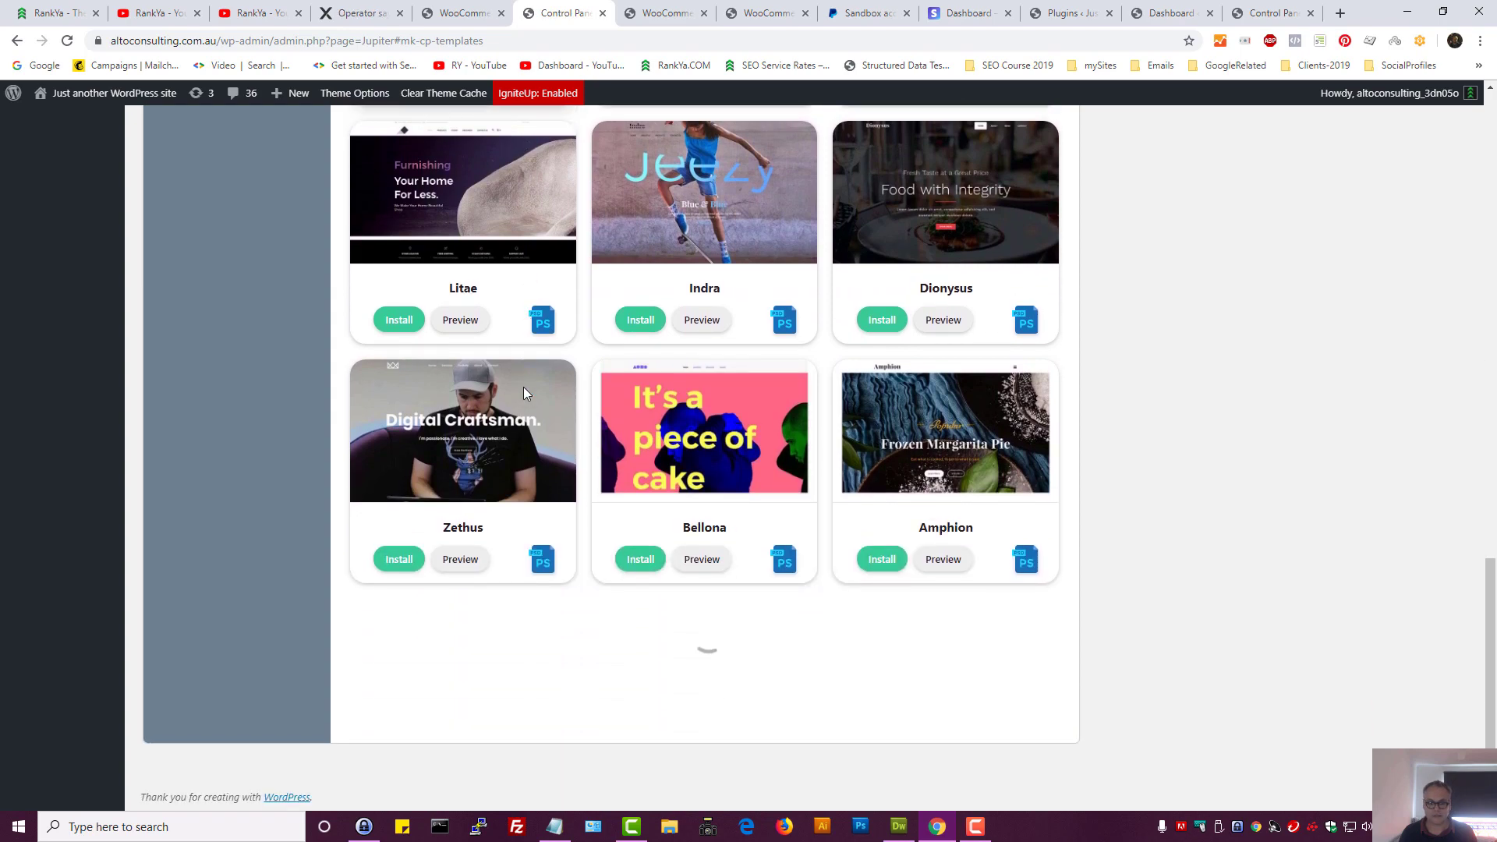
pyautogui.scroll(1, 523, 387)
pyautogui.scroll(-1, 850, 423)
pyautogui.scroll(9, 850, 429)
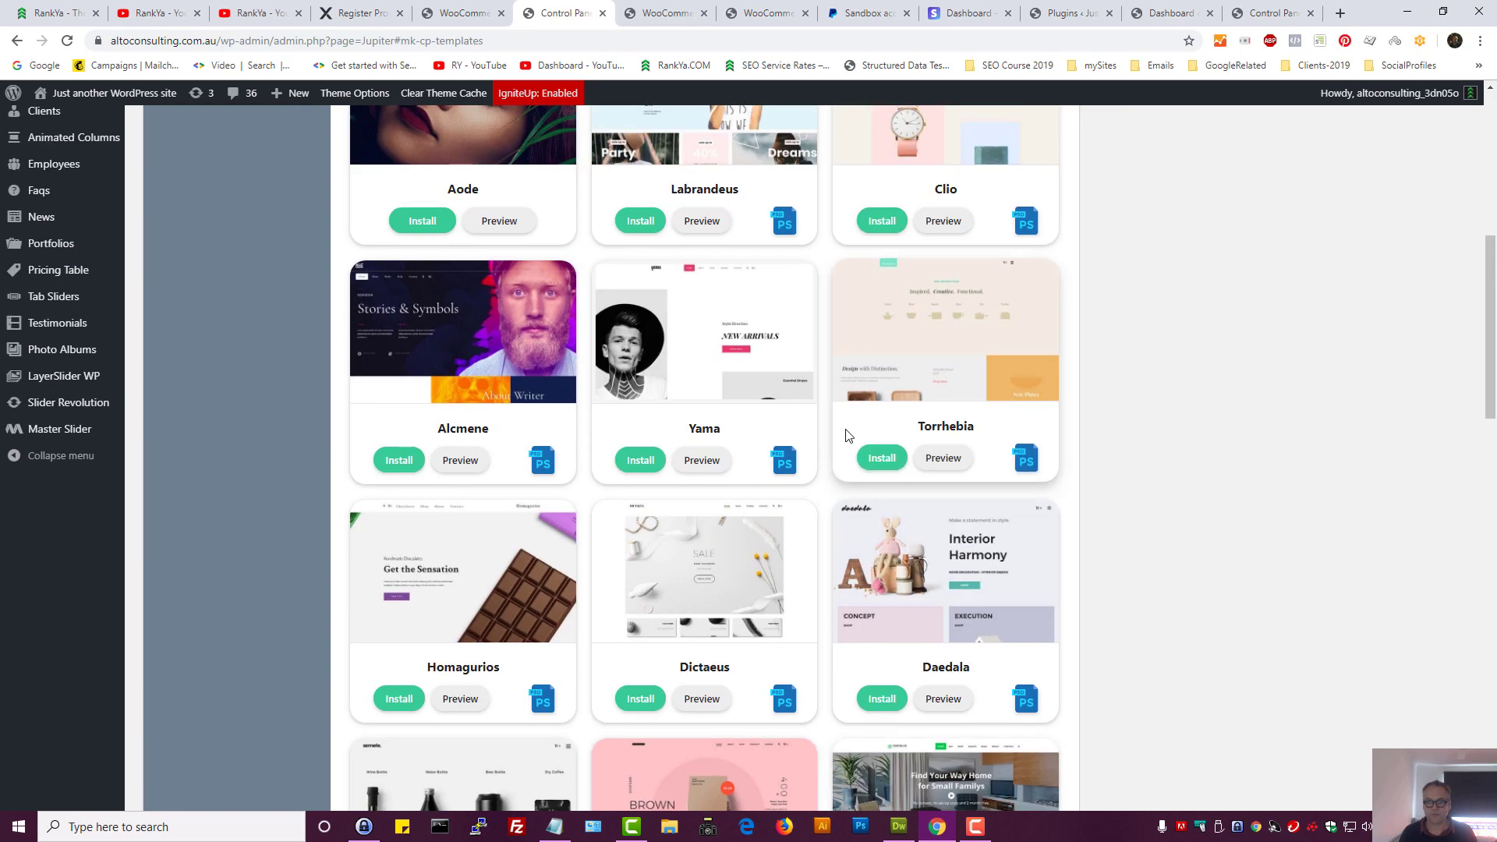
# - Filter the new templates by the Shop category and look through the matching designs
pyautogui.scroll(6, 850, 434)
pyautogui.click(943, 448)
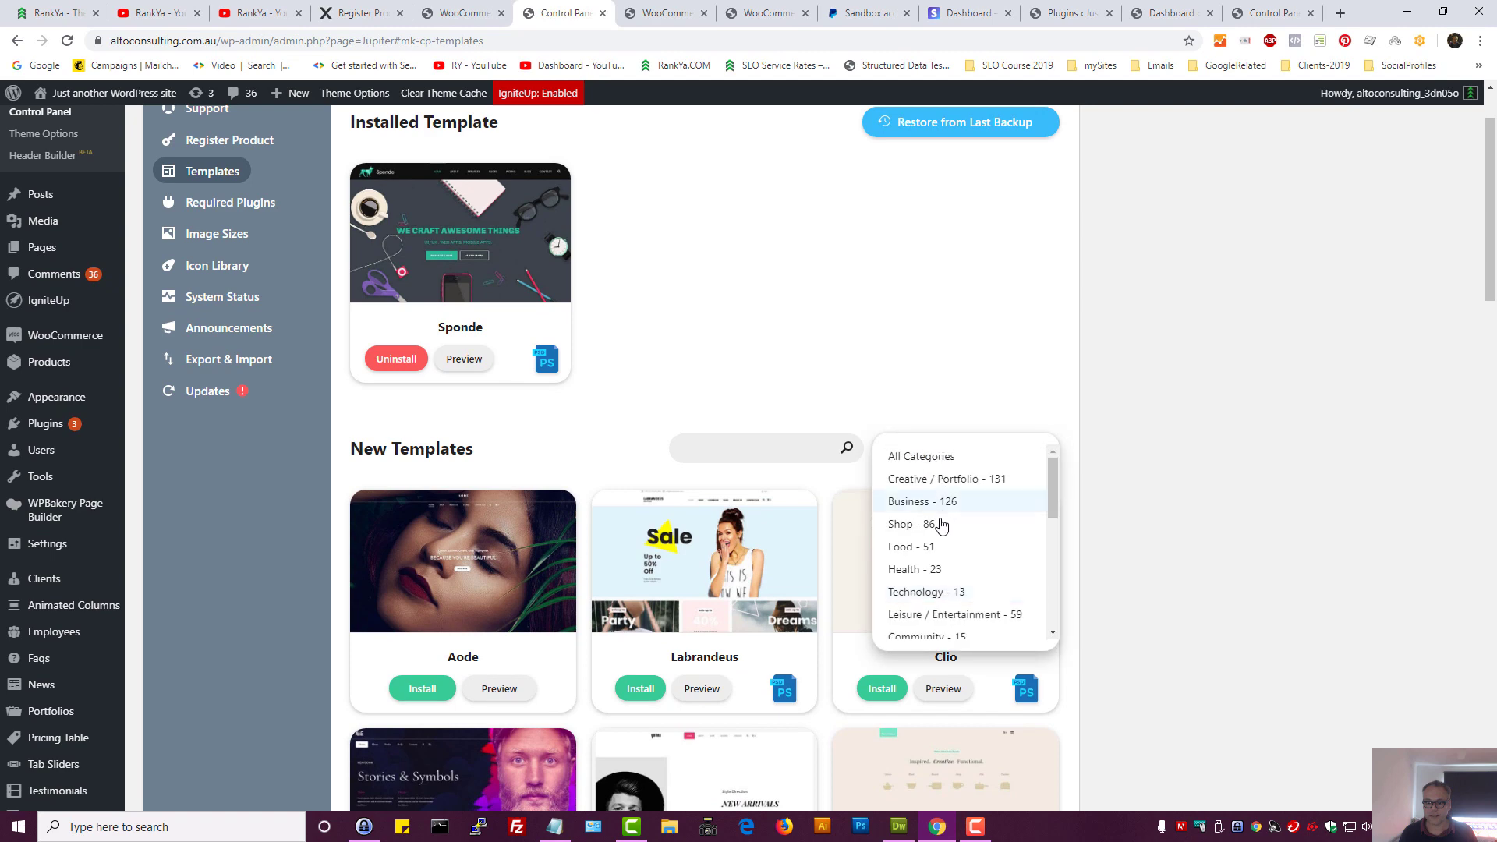
pyautogui.click(912, 524)
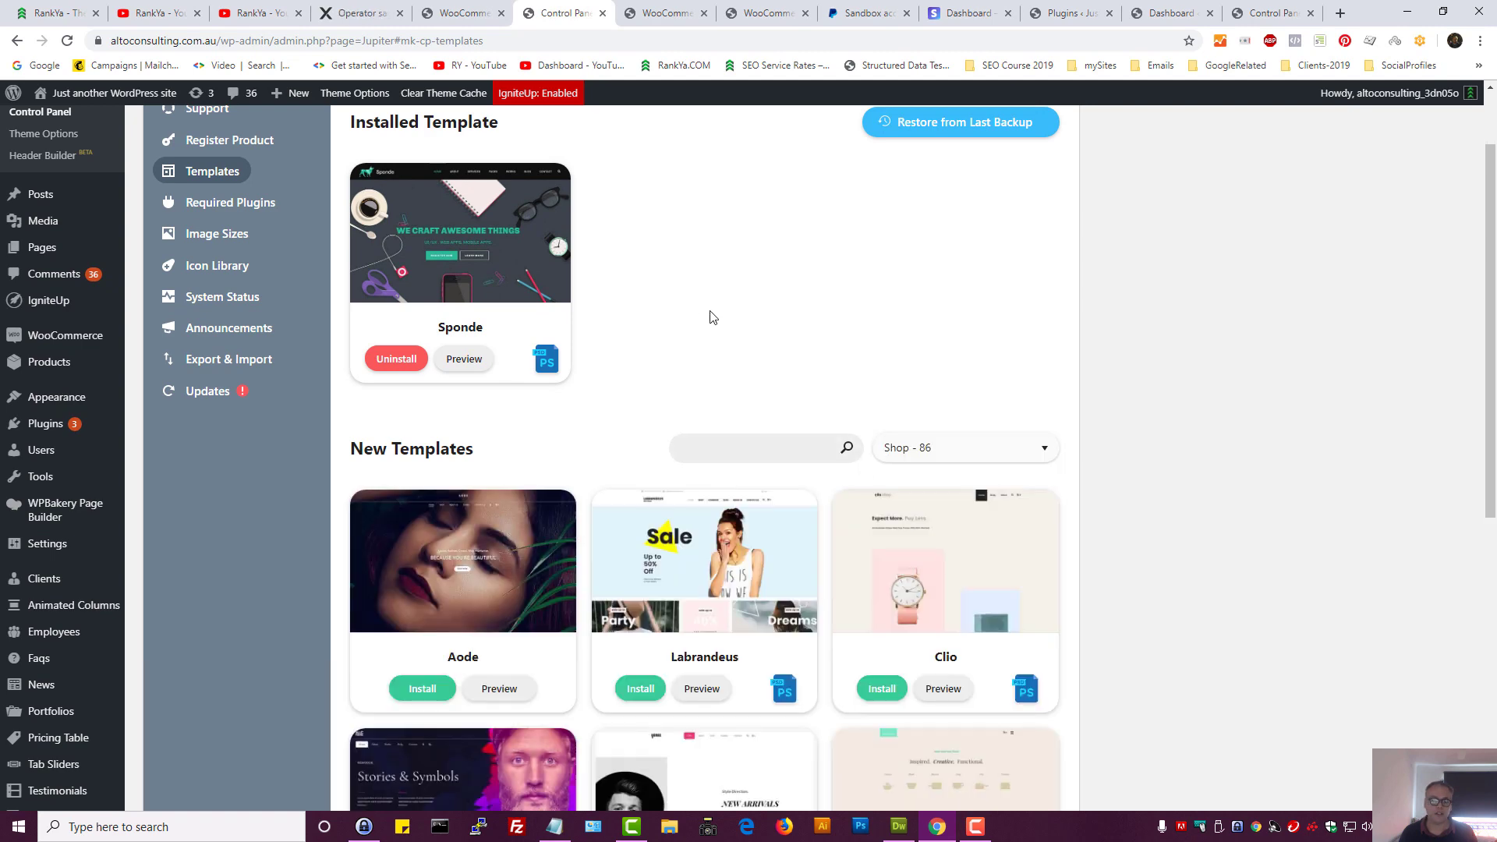
pyautogui.scroll(-6, 591, 428)
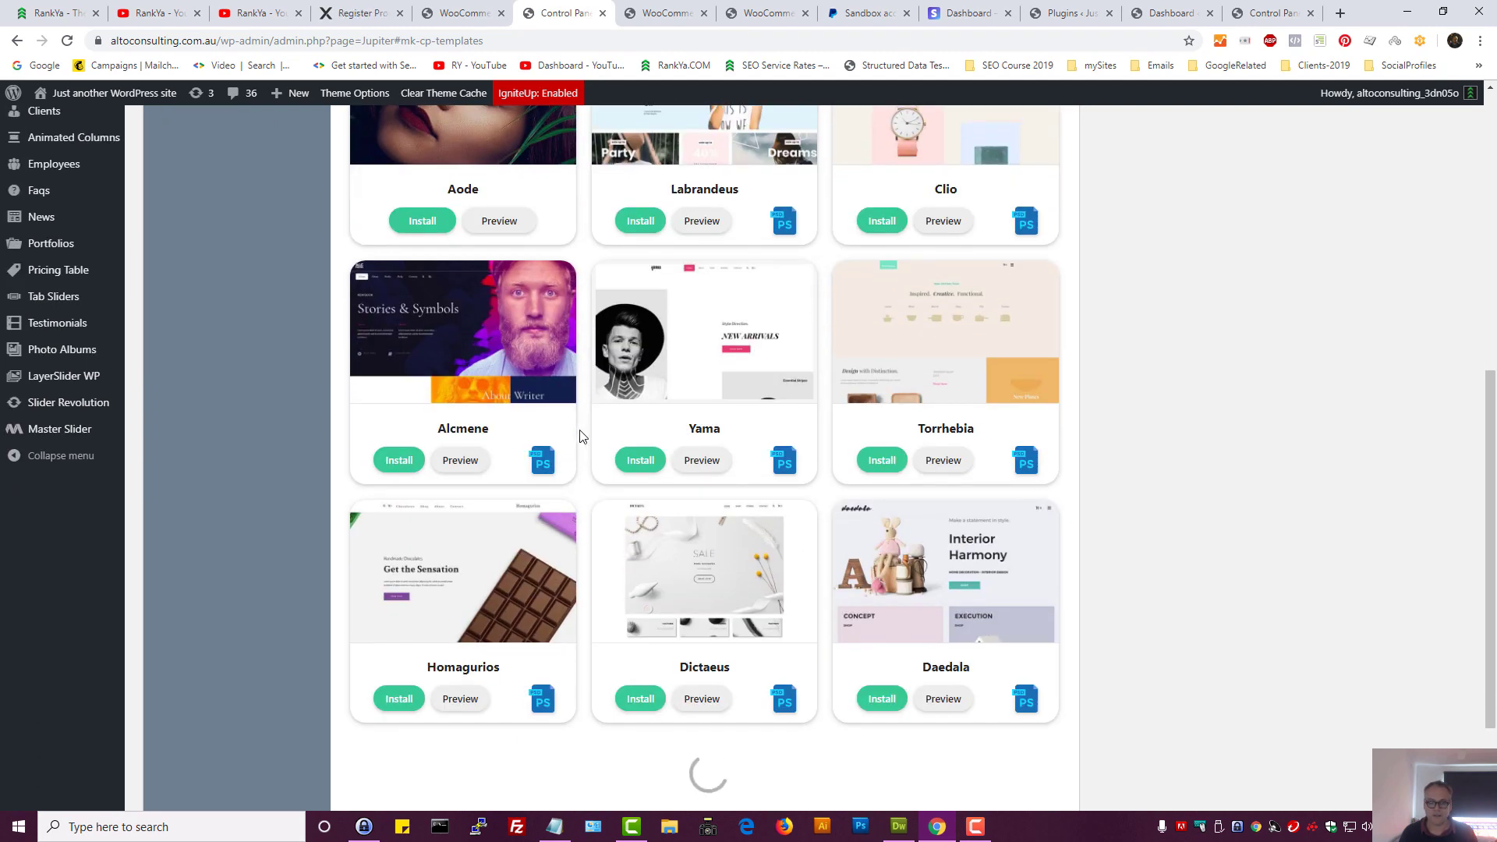
pyautogui.scroll(-1, 580, 437)
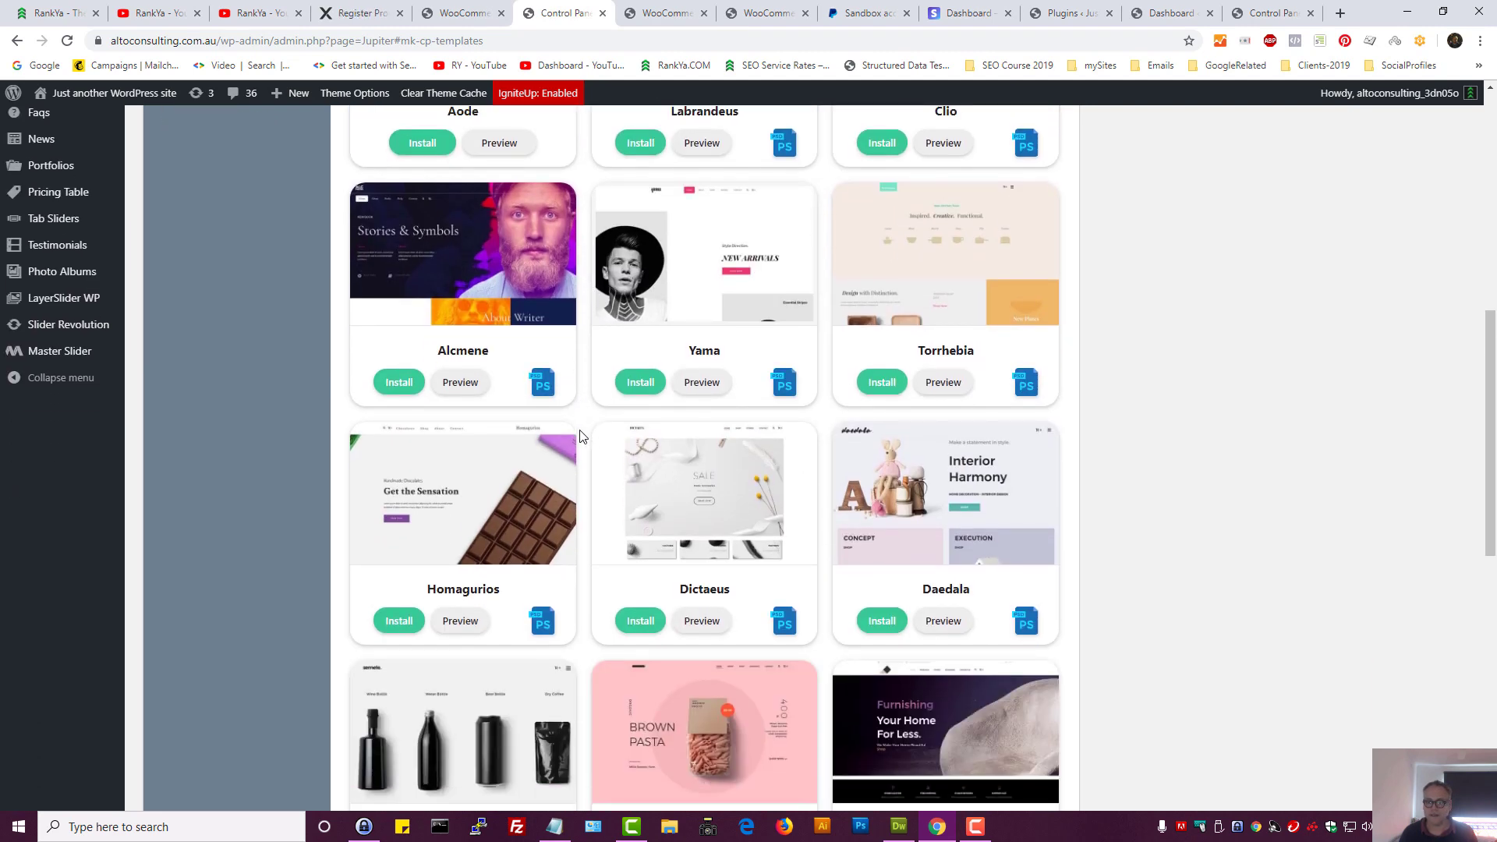
# - Preview the Torrhebia template and look through its demo home page from beginning to end
pyautogui.click(944, 382)
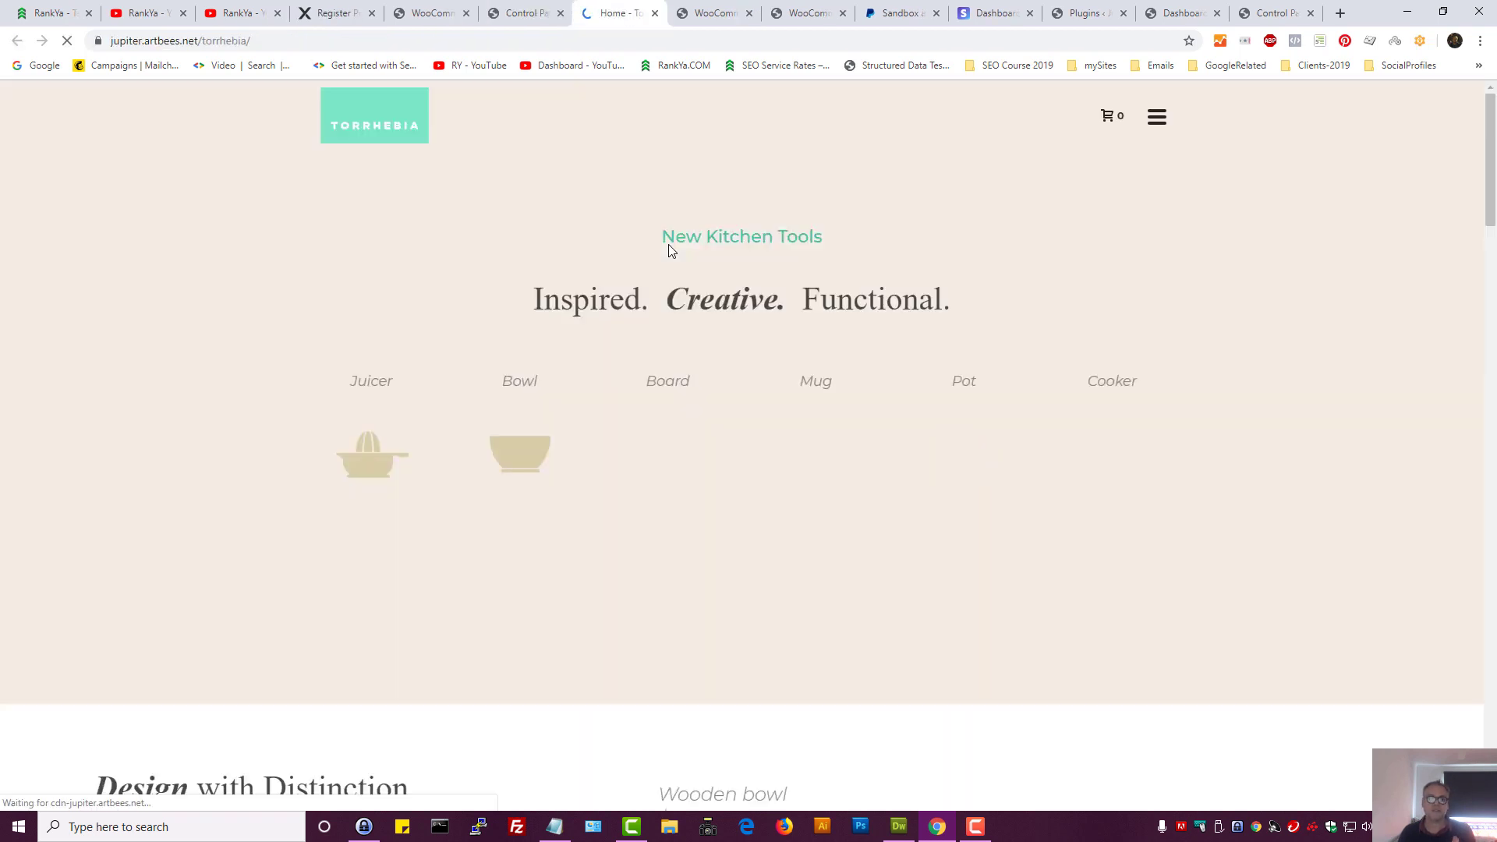
pyautogui.scroll(-3, 658, 360)
pyautogui.scroll(-15, 658, 368)
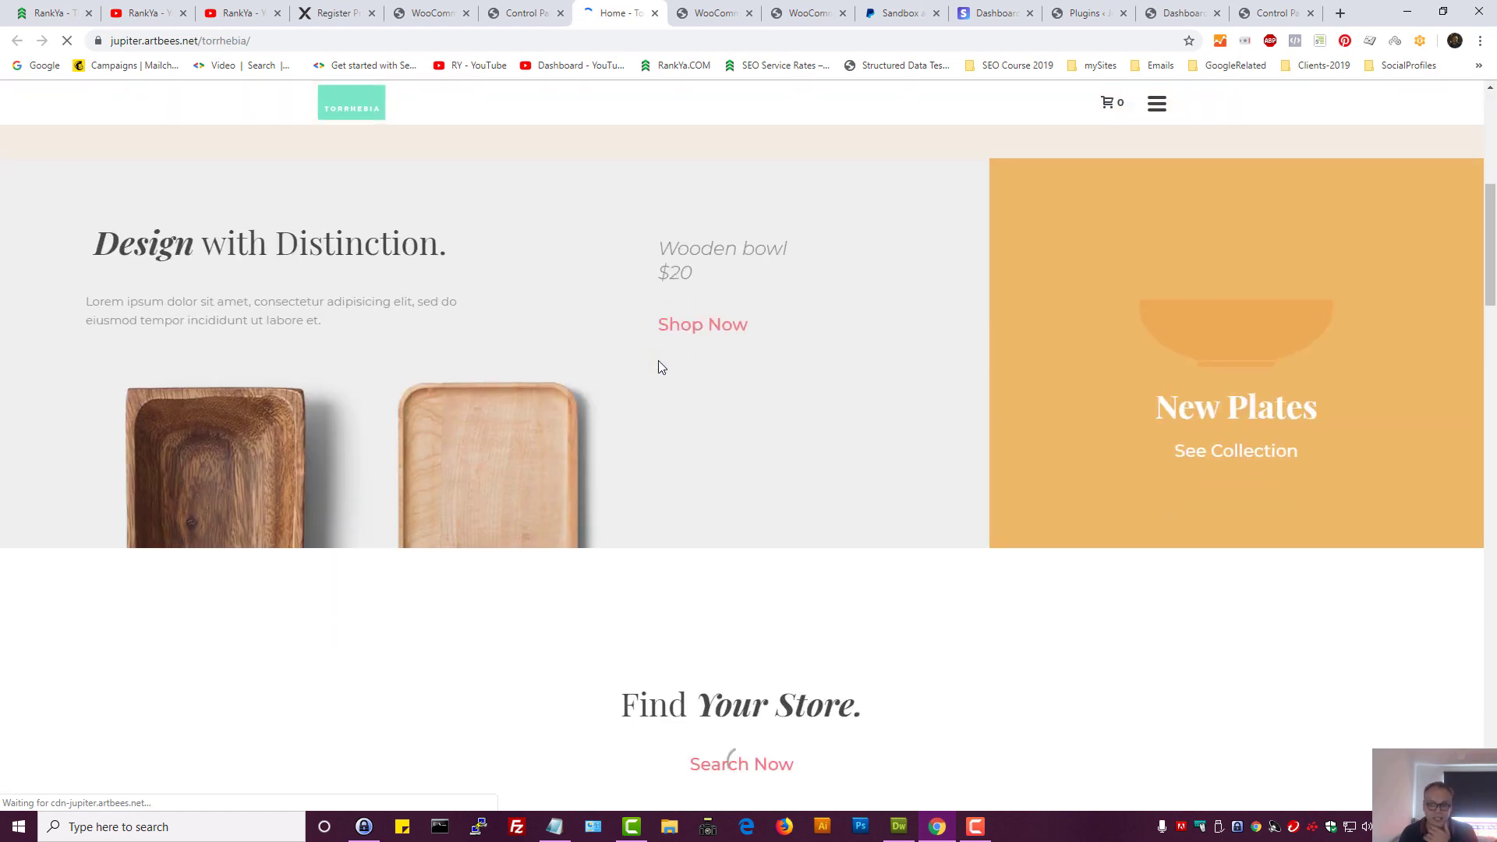
pyautogui.scroll(-8, 569, 366)
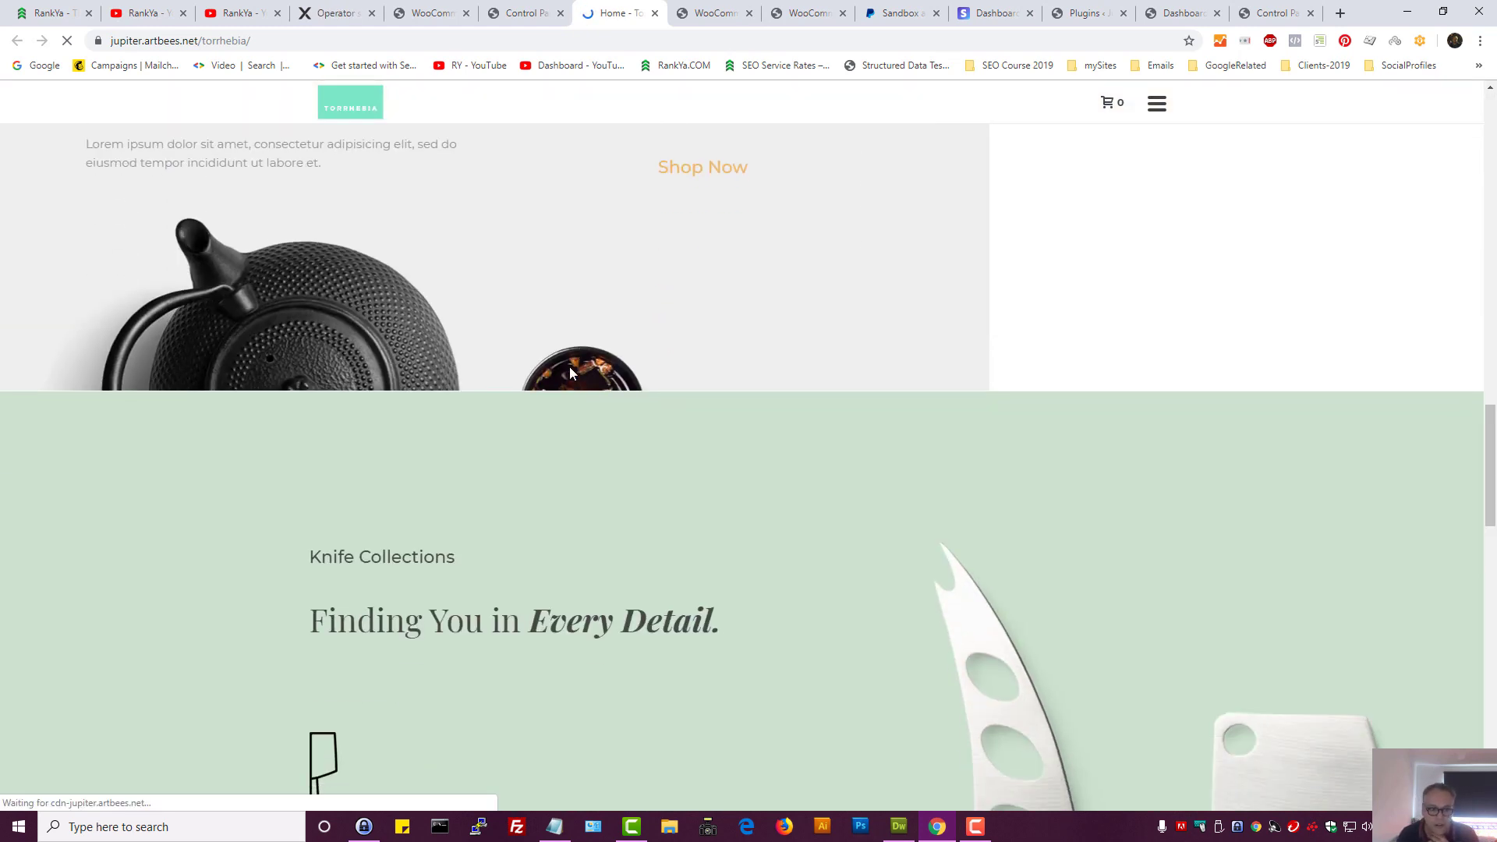
pyautogui.scroll(2, 568, 382)
pyautogui.scroll(20, 568, 382)
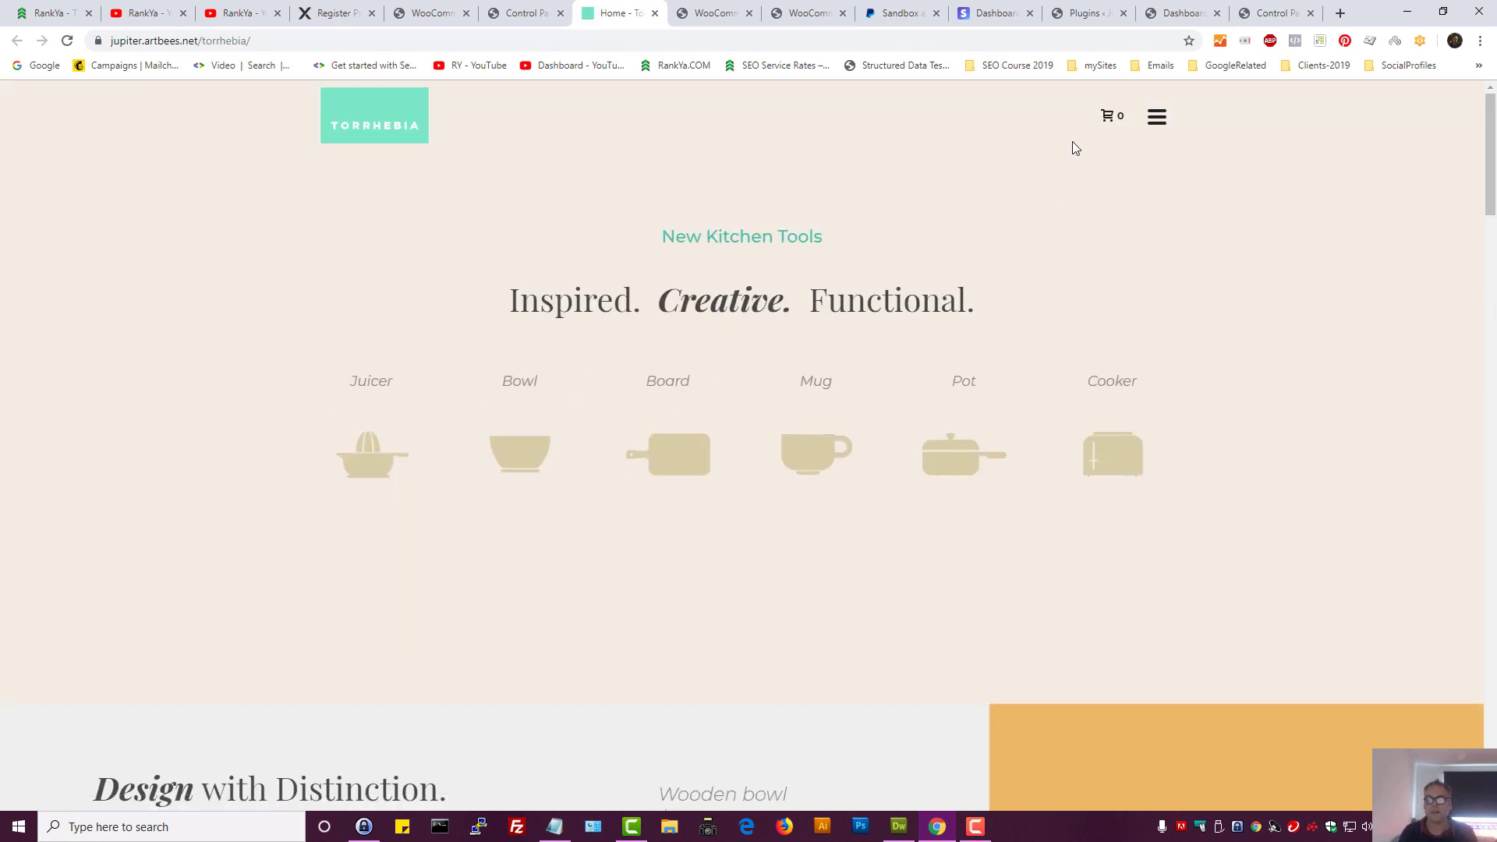
# - Open the Torrhebia demo's shop page and examine the Honey Spatula product page
pyautogui.click(1157, 117)
pyautogui.click(1300, 269)
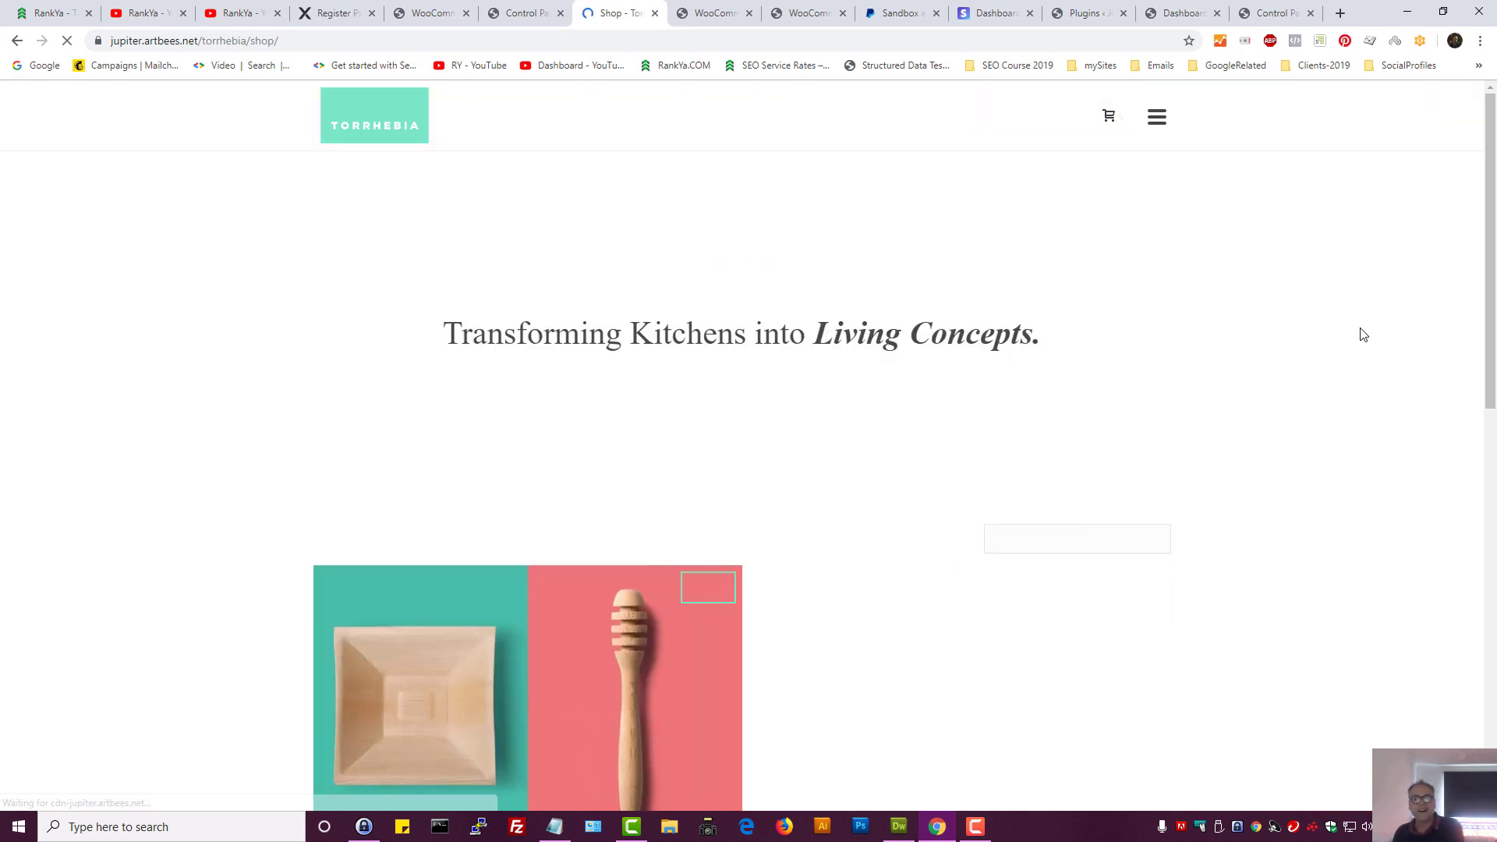
pyautogui.scroll(-5, 810, 377)
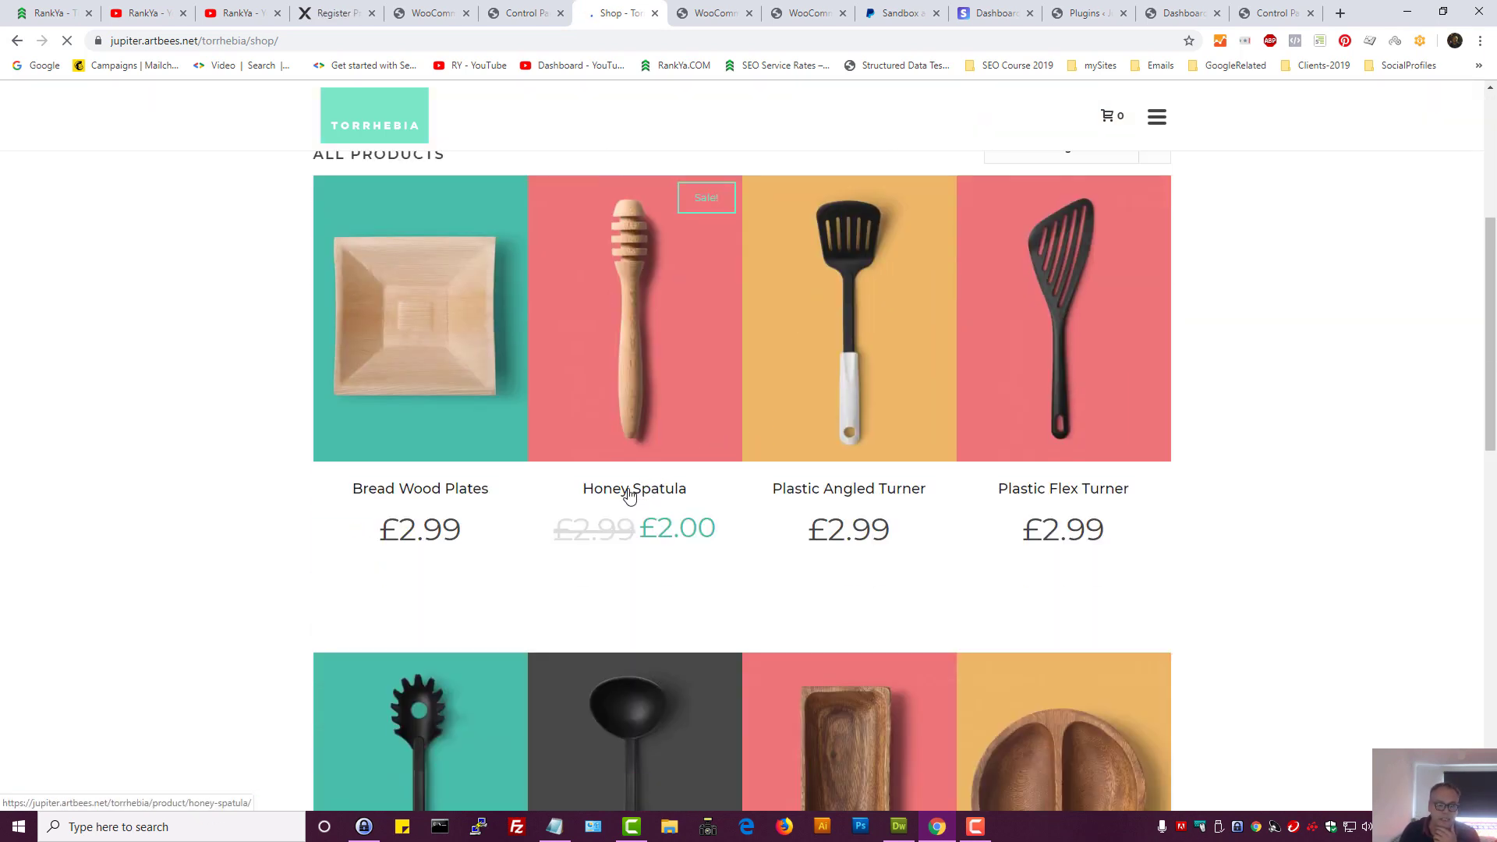
pyautogui.click(662, 294)
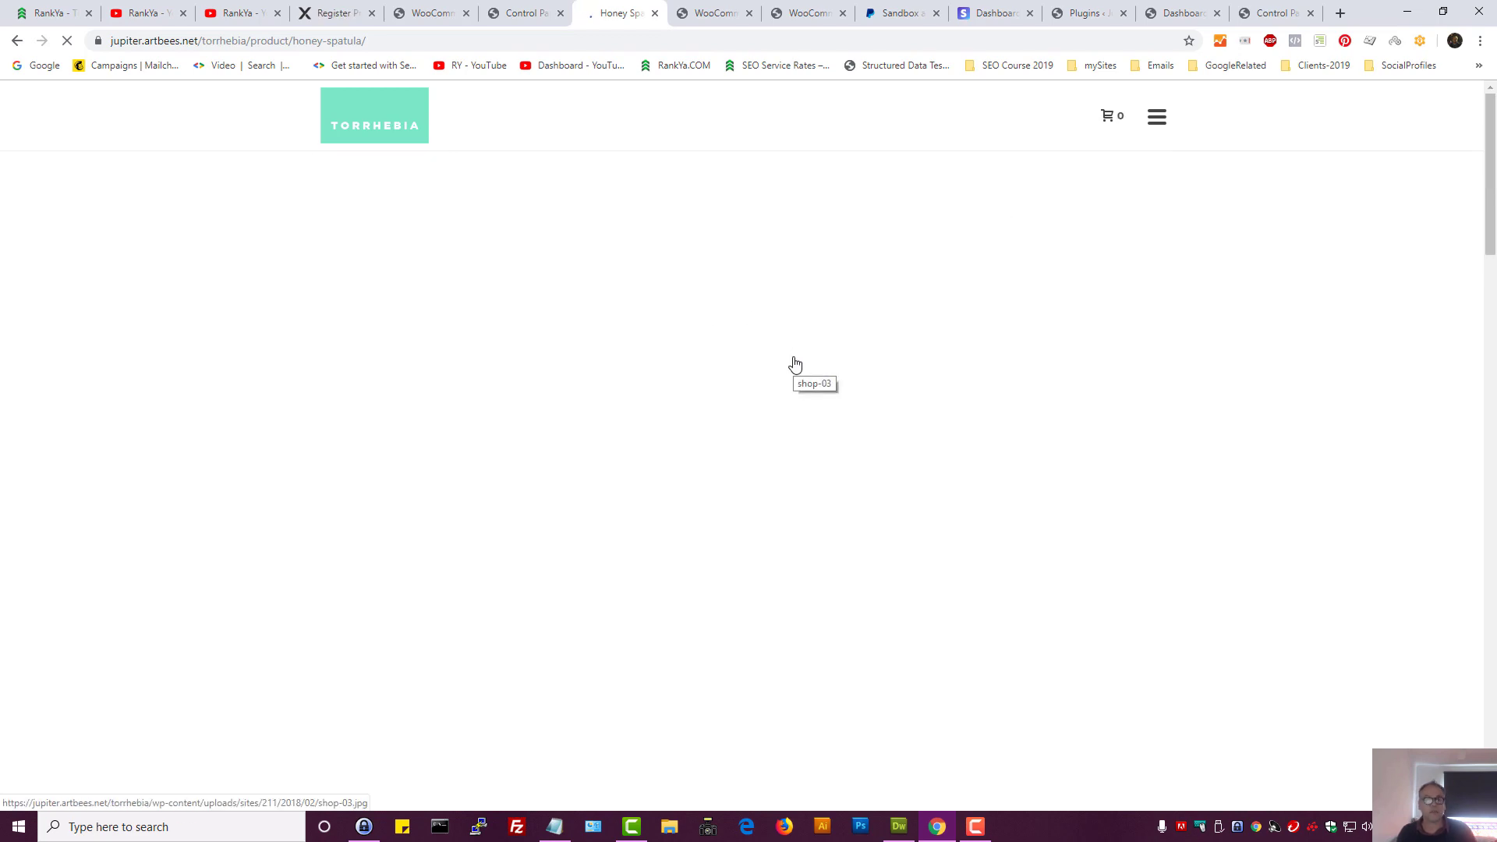
pyautogui.scroll(-5, 797, 365)
pyautogui.scroll(-15, 798, 366)
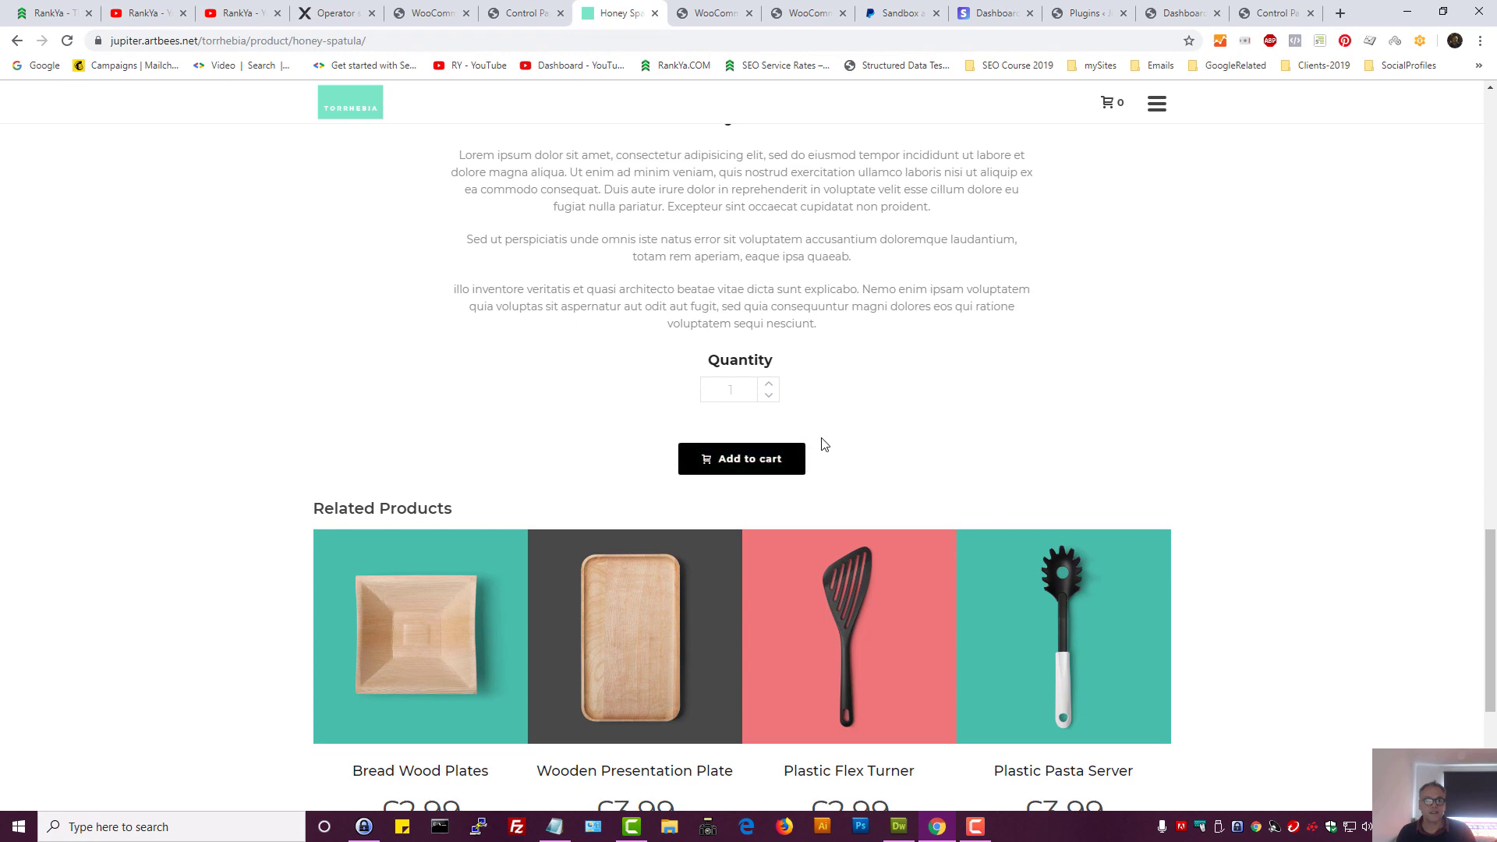
pyautogui.scroll(15, 779, 425)
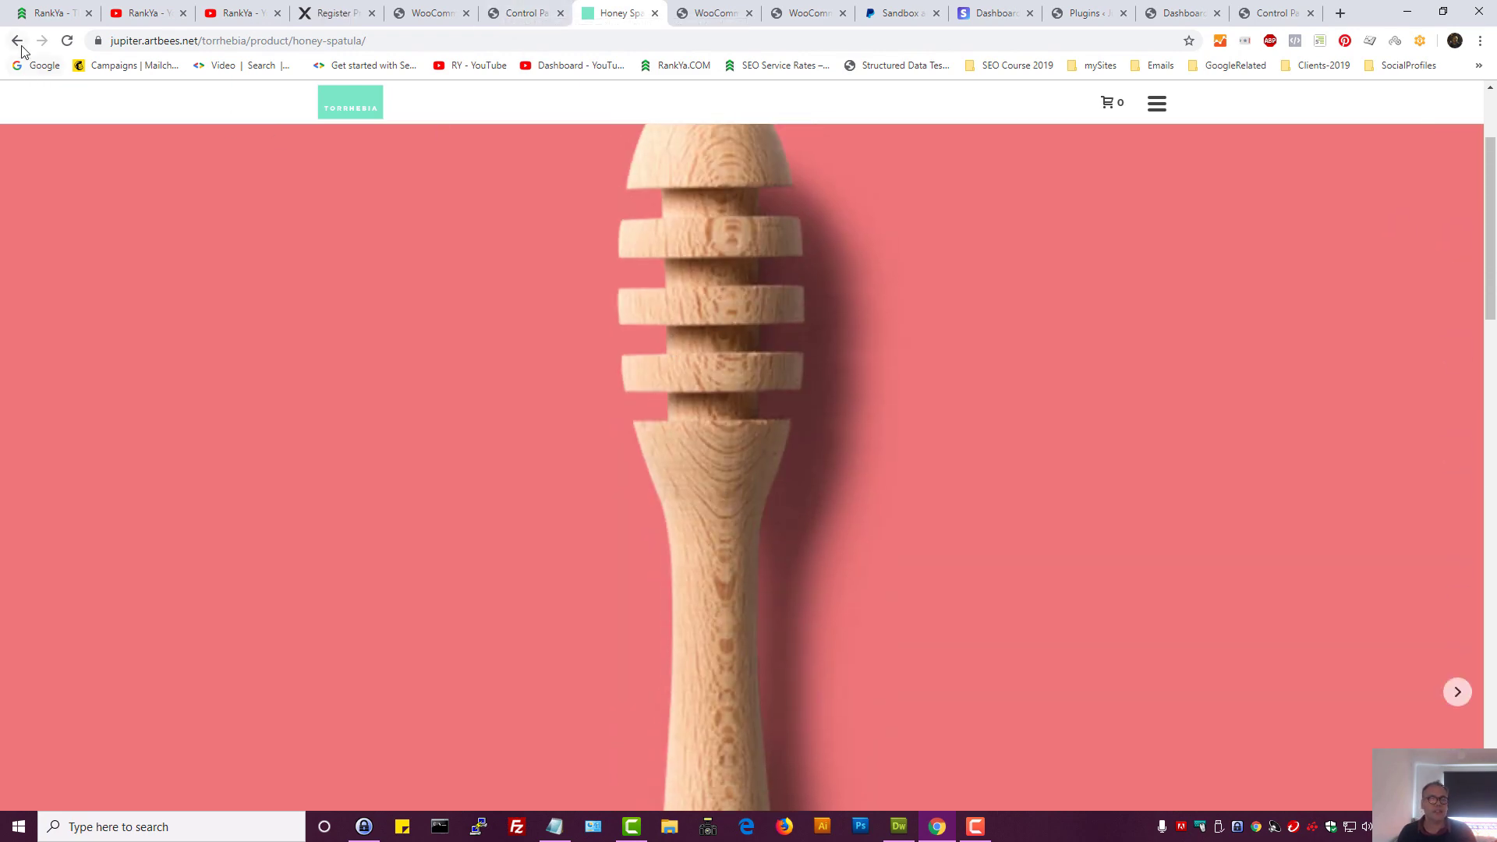
# - Return to Jupiter's template library, look through more shop templates, and bring up the Hestia template's installation prompt before dismissing it
pyautogui.click(17, 40)
pyautogui.click(523, 13)
pyautogui.scroll(-3, 471, 622)
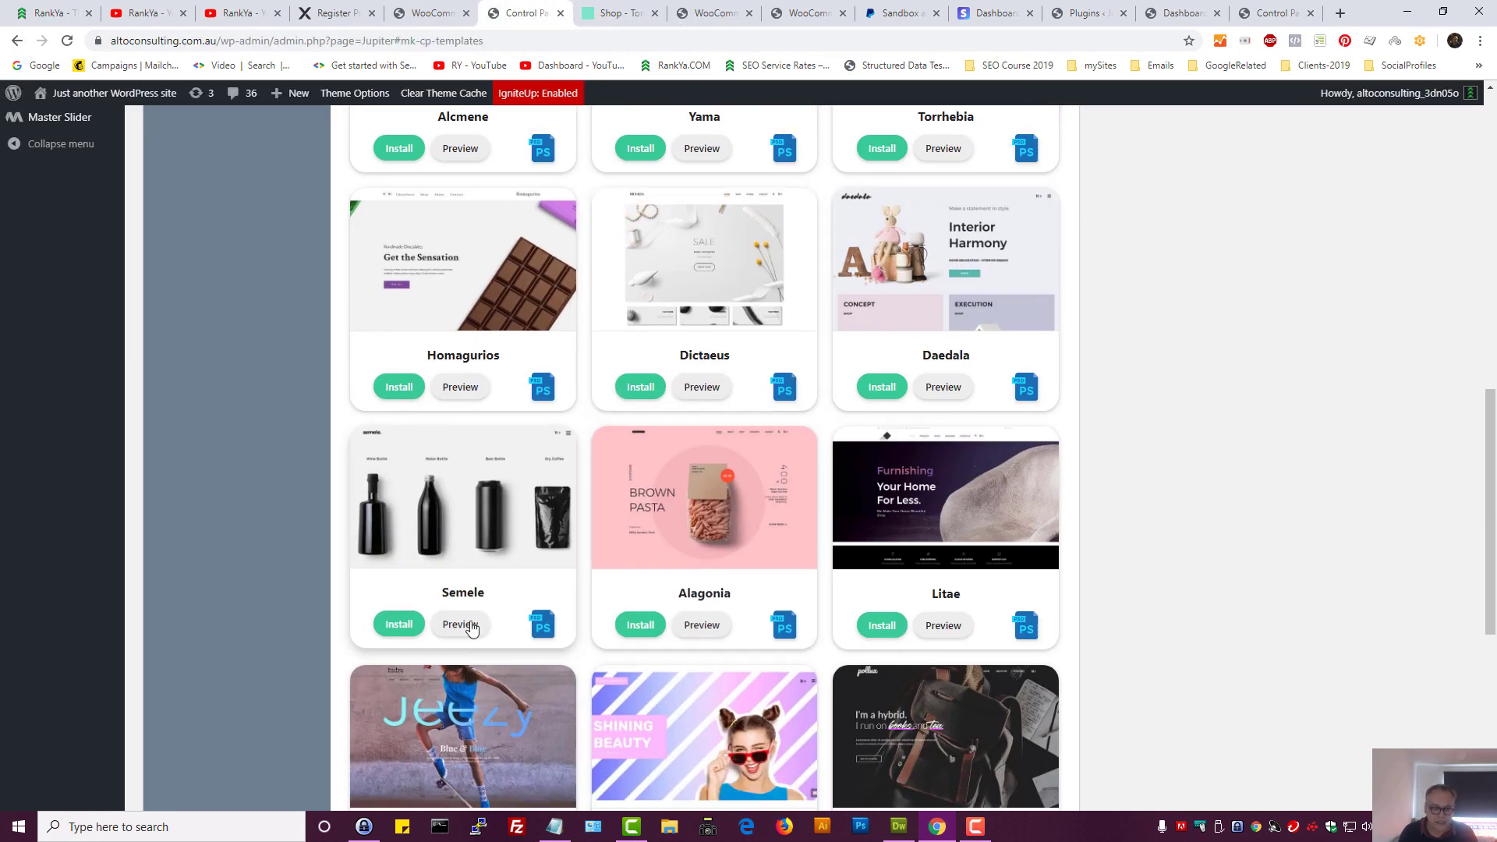
pyautogui.scroll(-3, 693, 601)
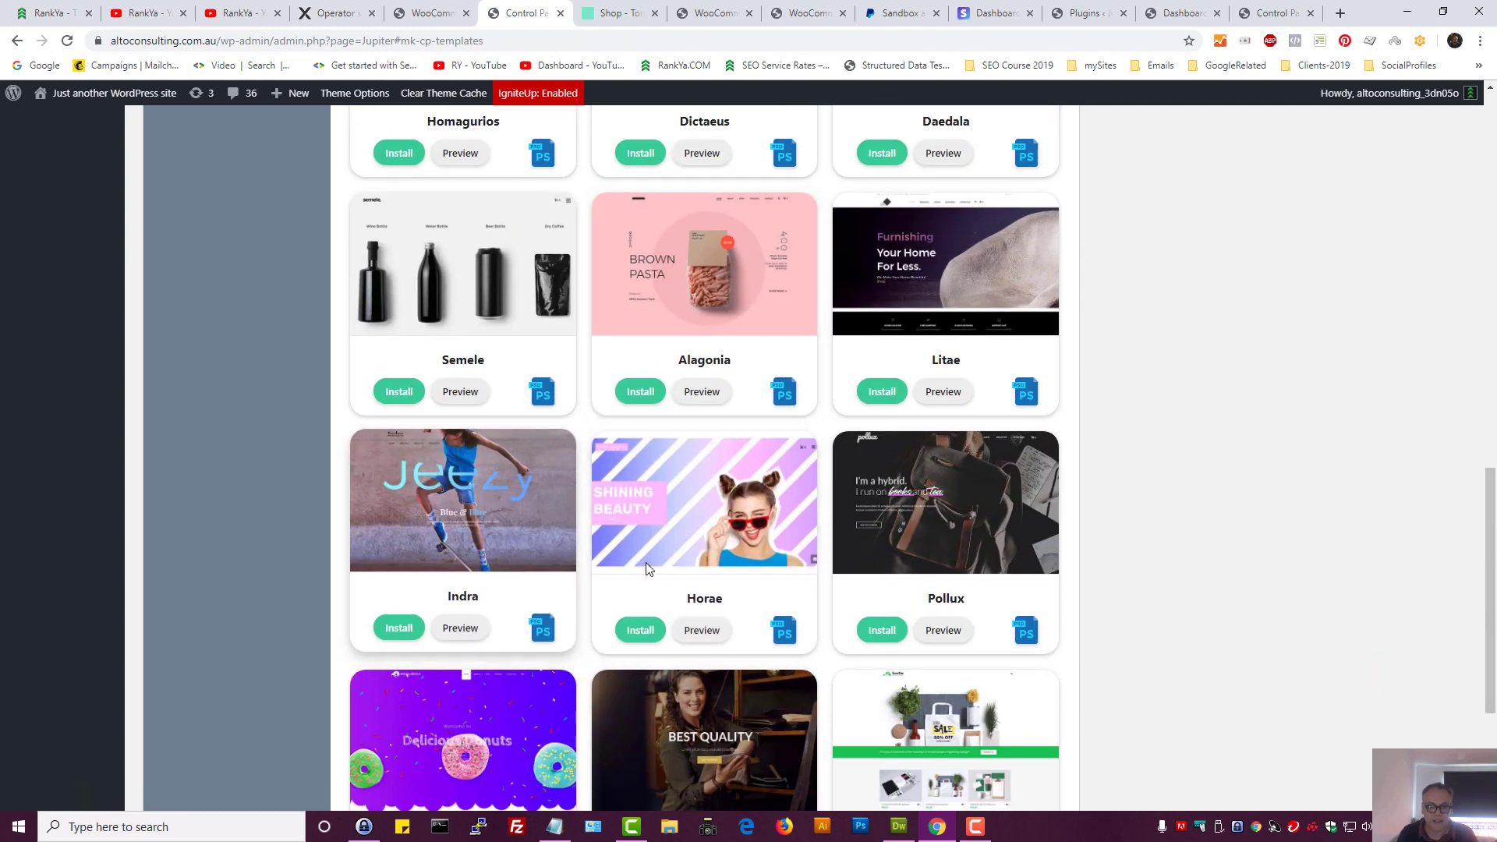
pyautogui.scroll(-2, 869, 534)
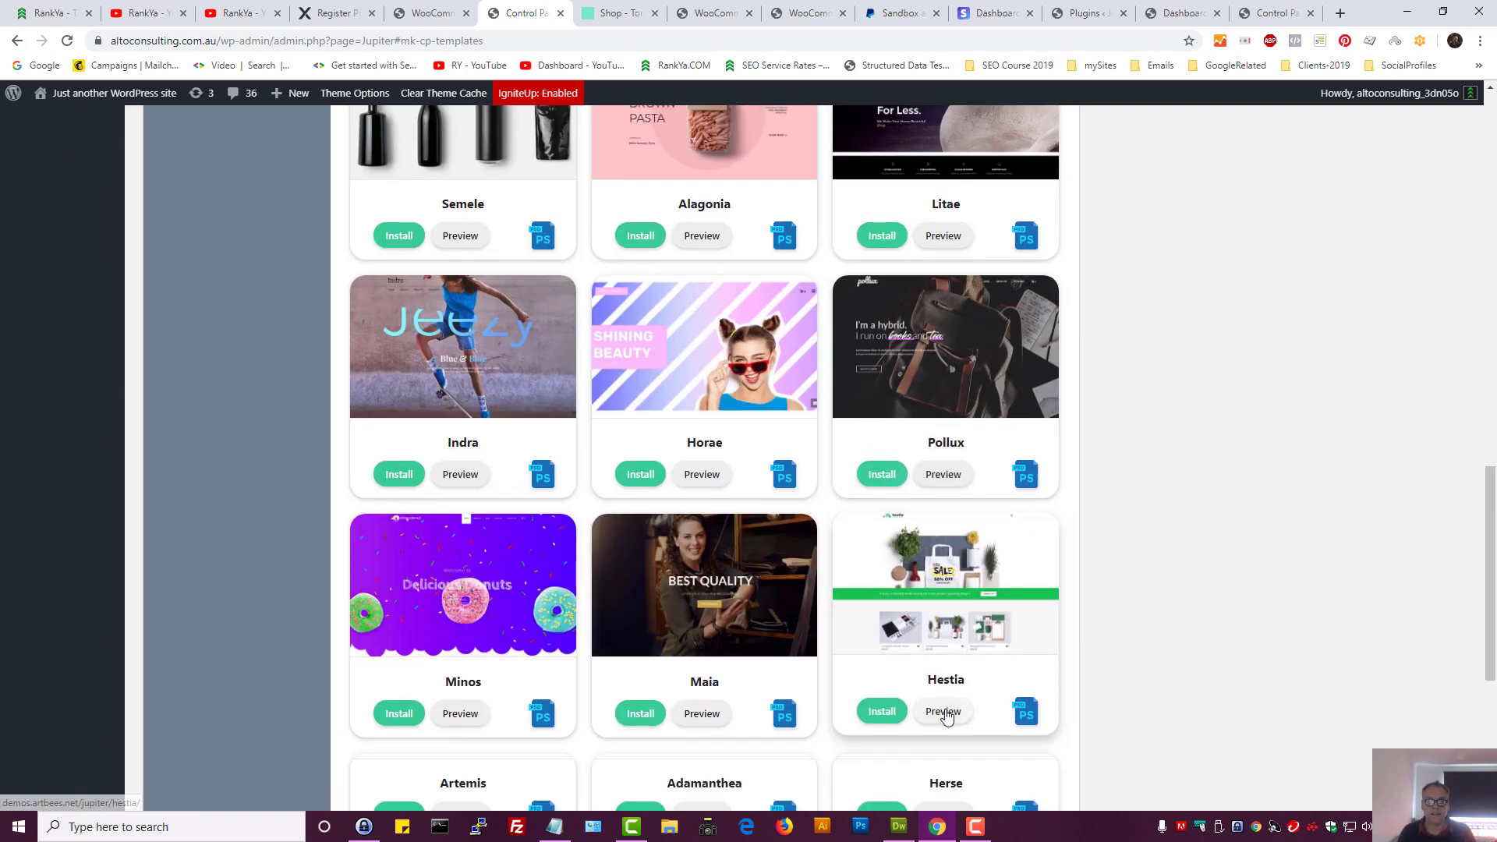
pyautogui.click(891, 713)
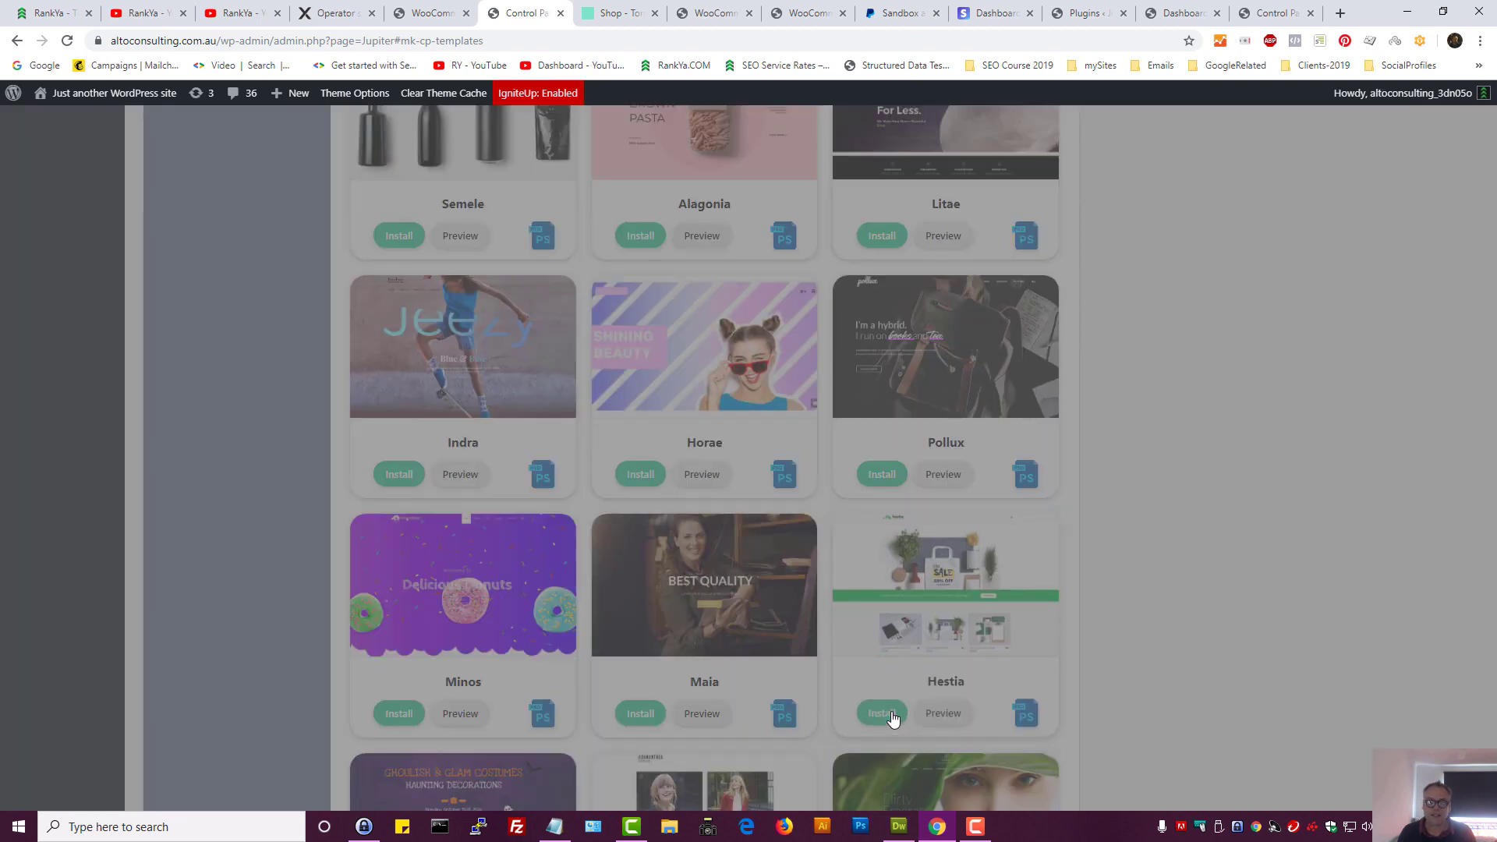
pyautogui.click(758, 513)
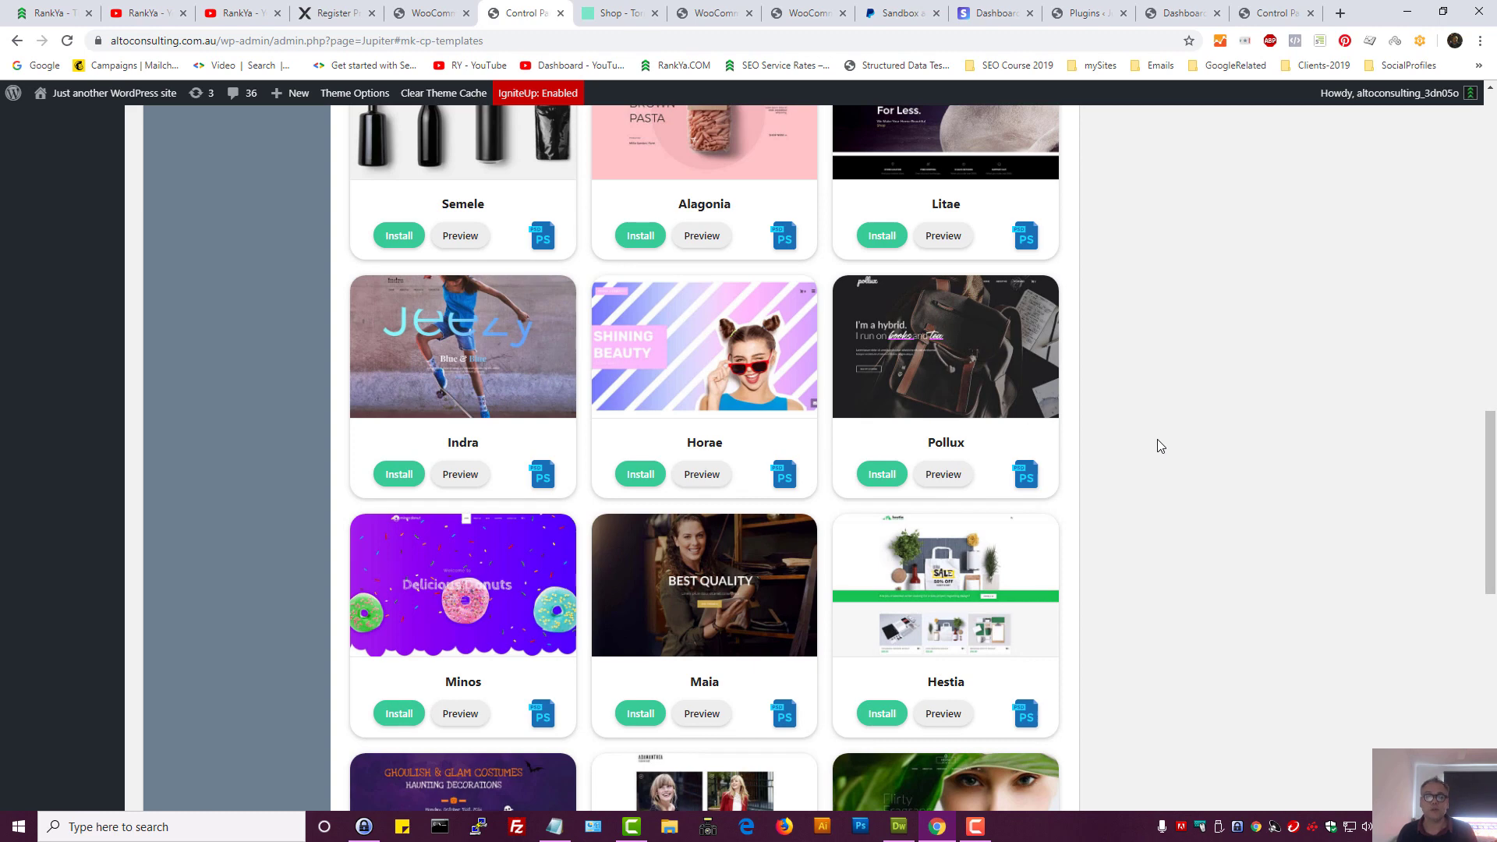
# - Go back to the start of the template library and close the Torrhebia demo shop page
pyautogui.scroll(13, 1157, 438)
pyautogui.scroll(1, 1112, 435)
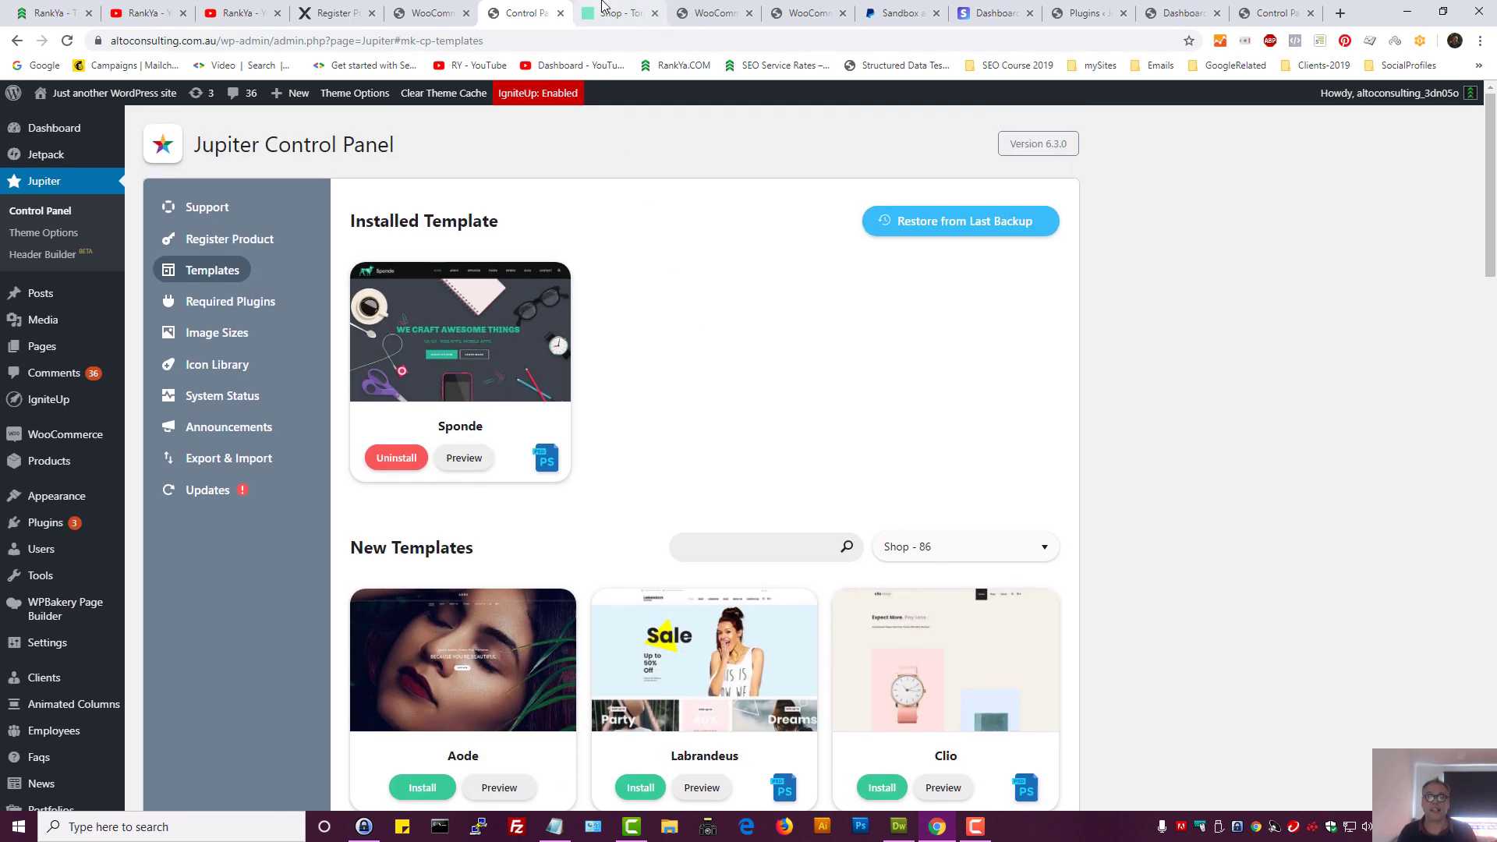
pyautogui.click(652, 15)
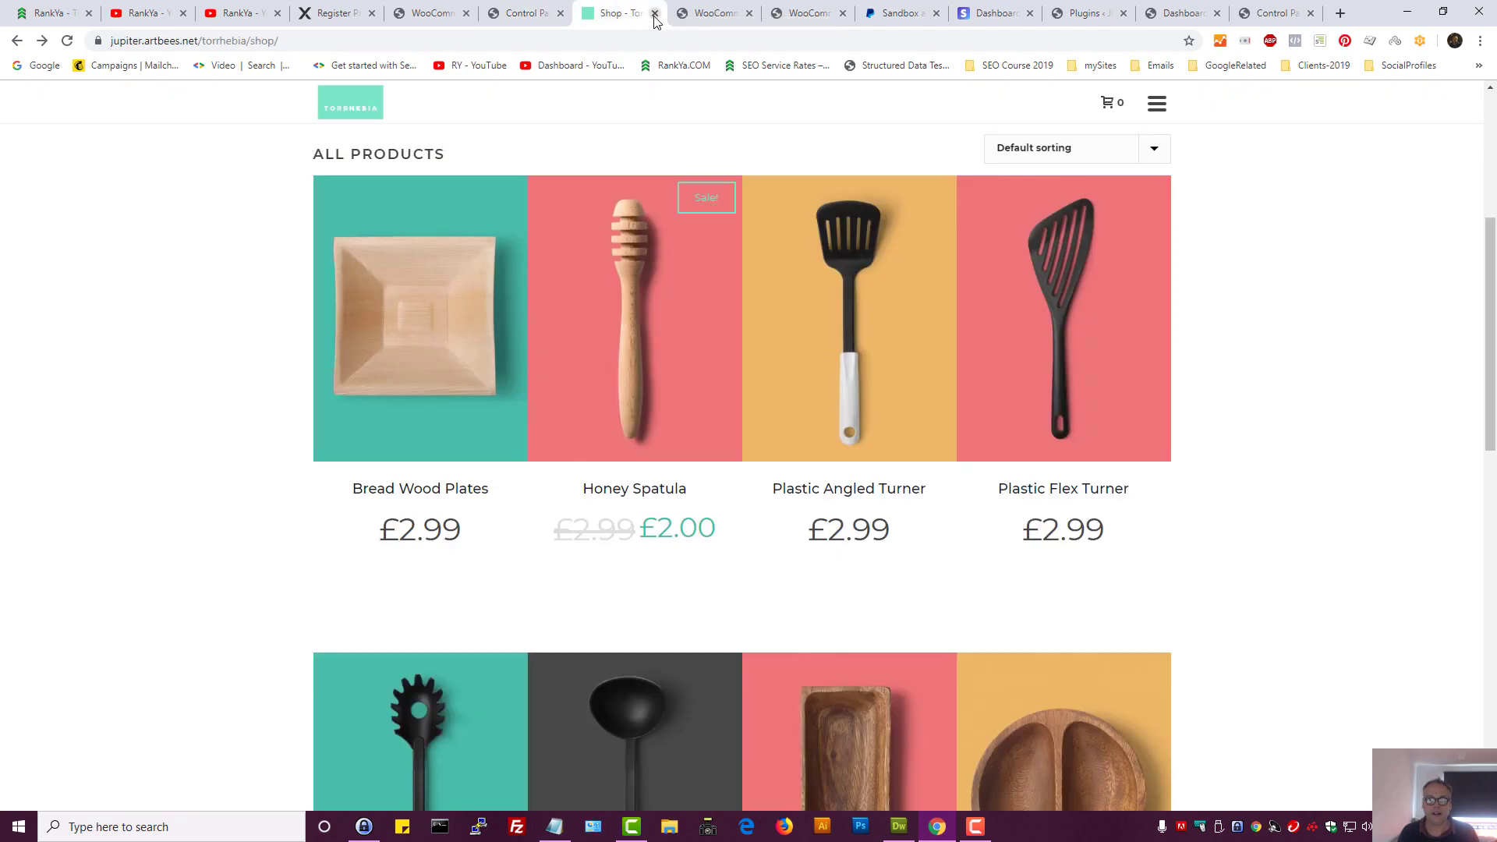
pyautogui.click(655, 16)
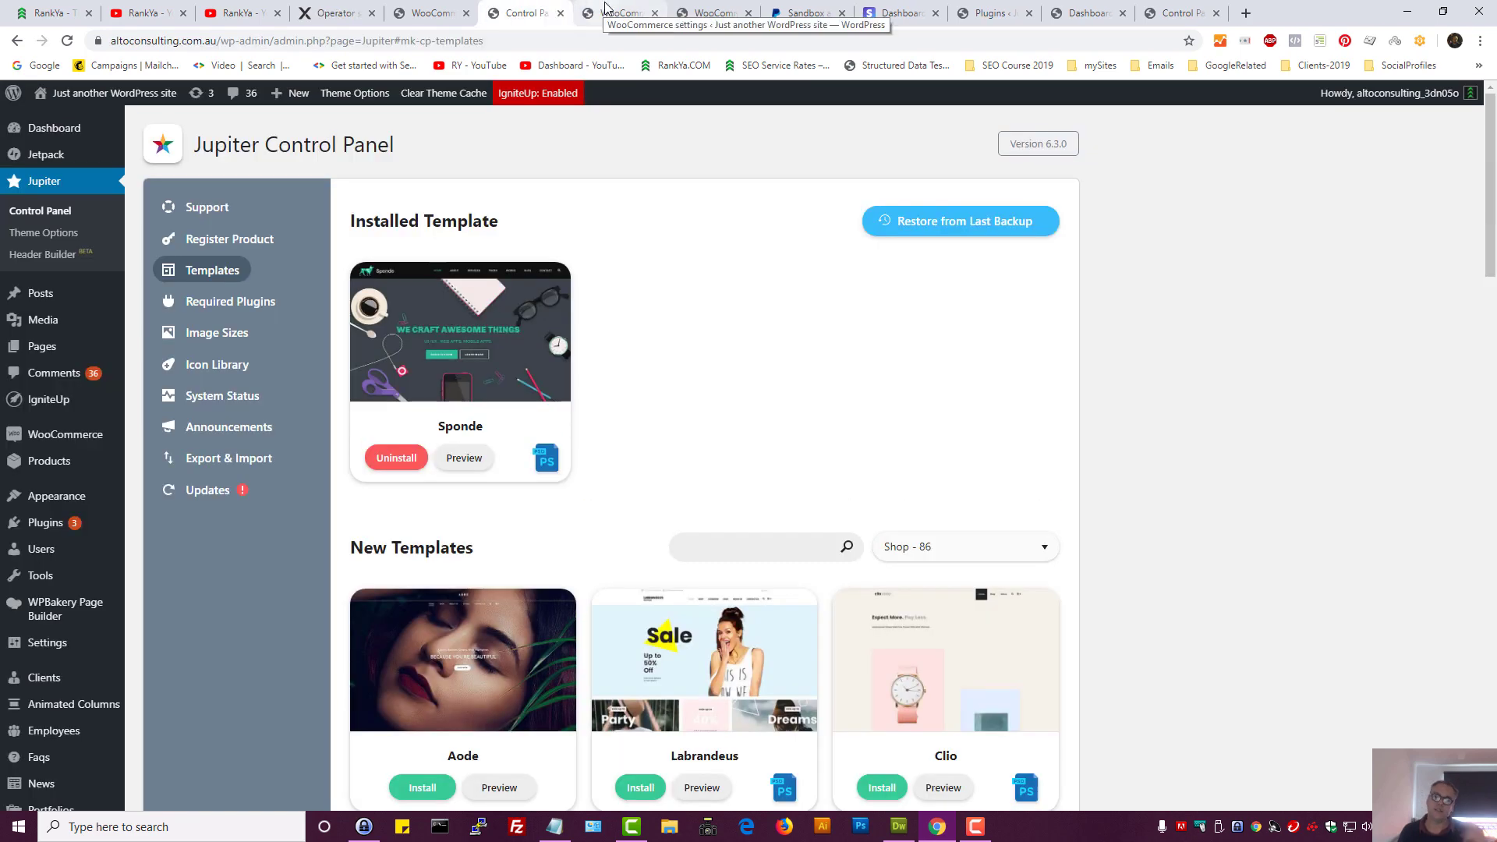
# - Examine WooCommerce's Stripe and PayPal Checkout settings and the list of available payment methods
pyautogui.click(606, 10)
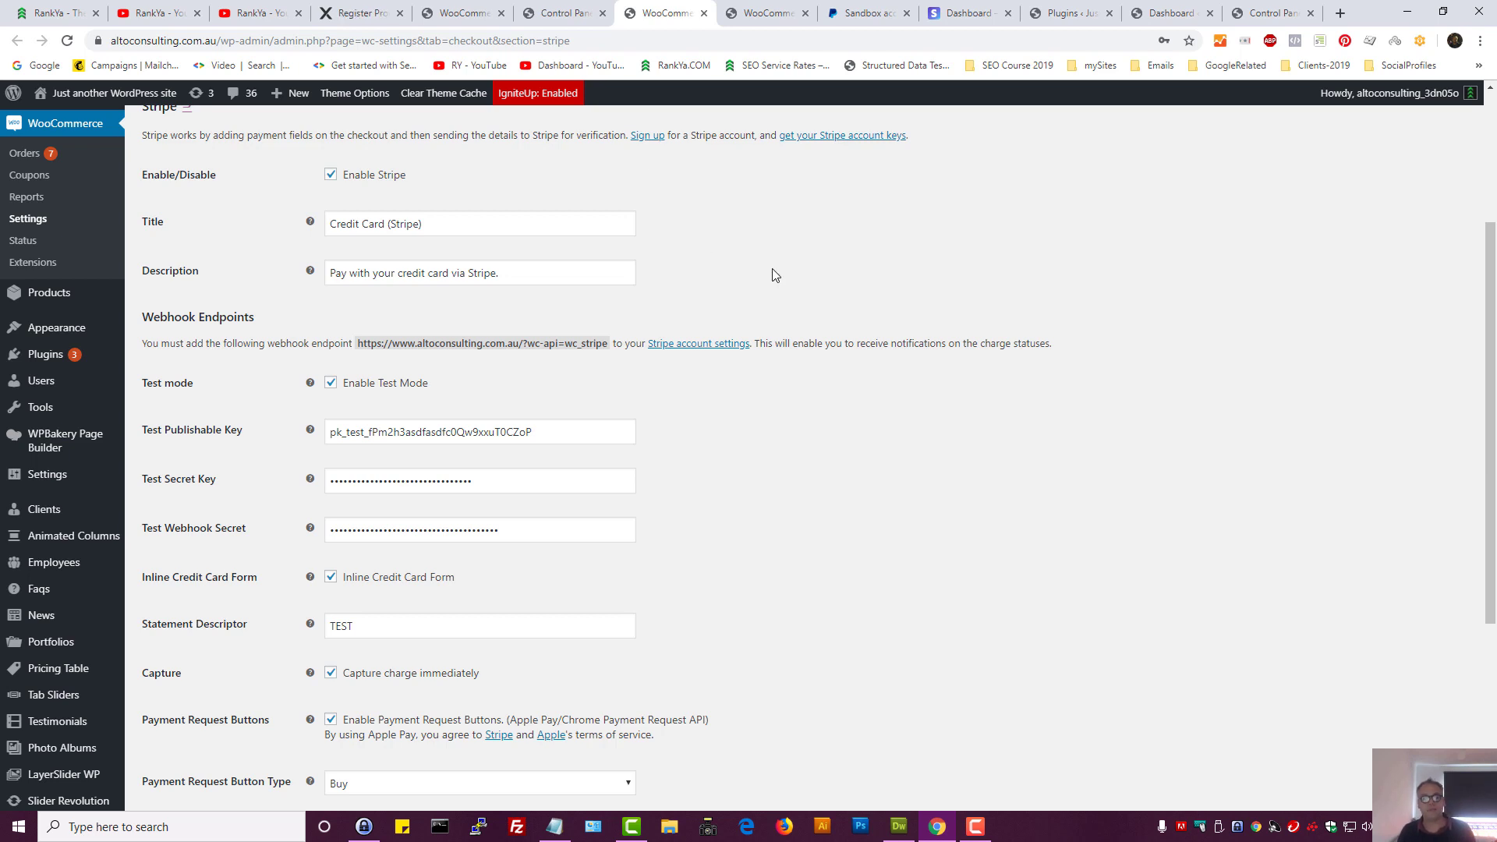
pyautogui.moveTo(741, 13); pyautogui.dragTo(678, 15)
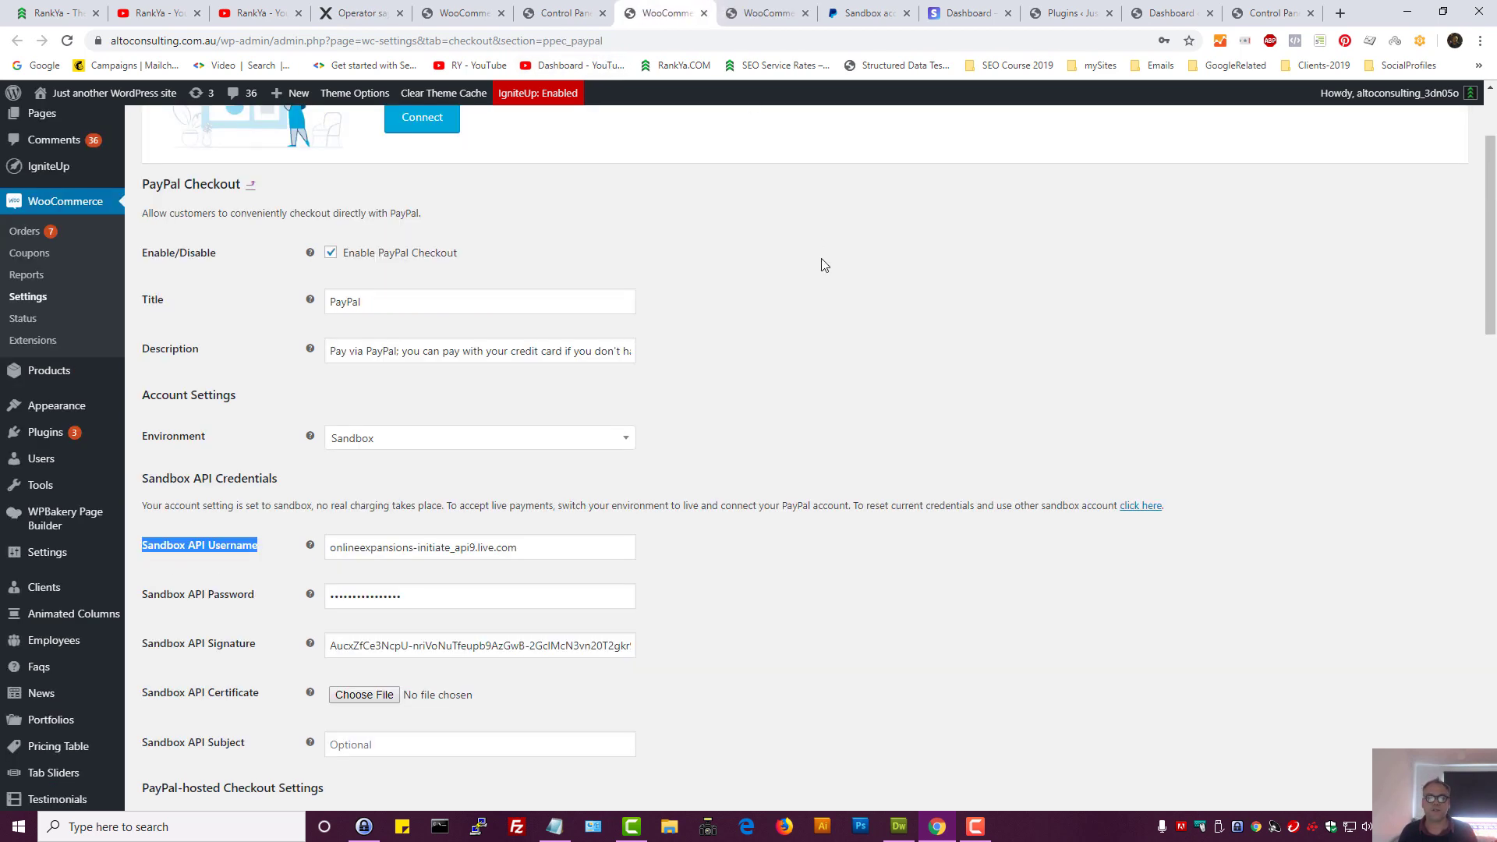
pyautogui.click(818, 304)
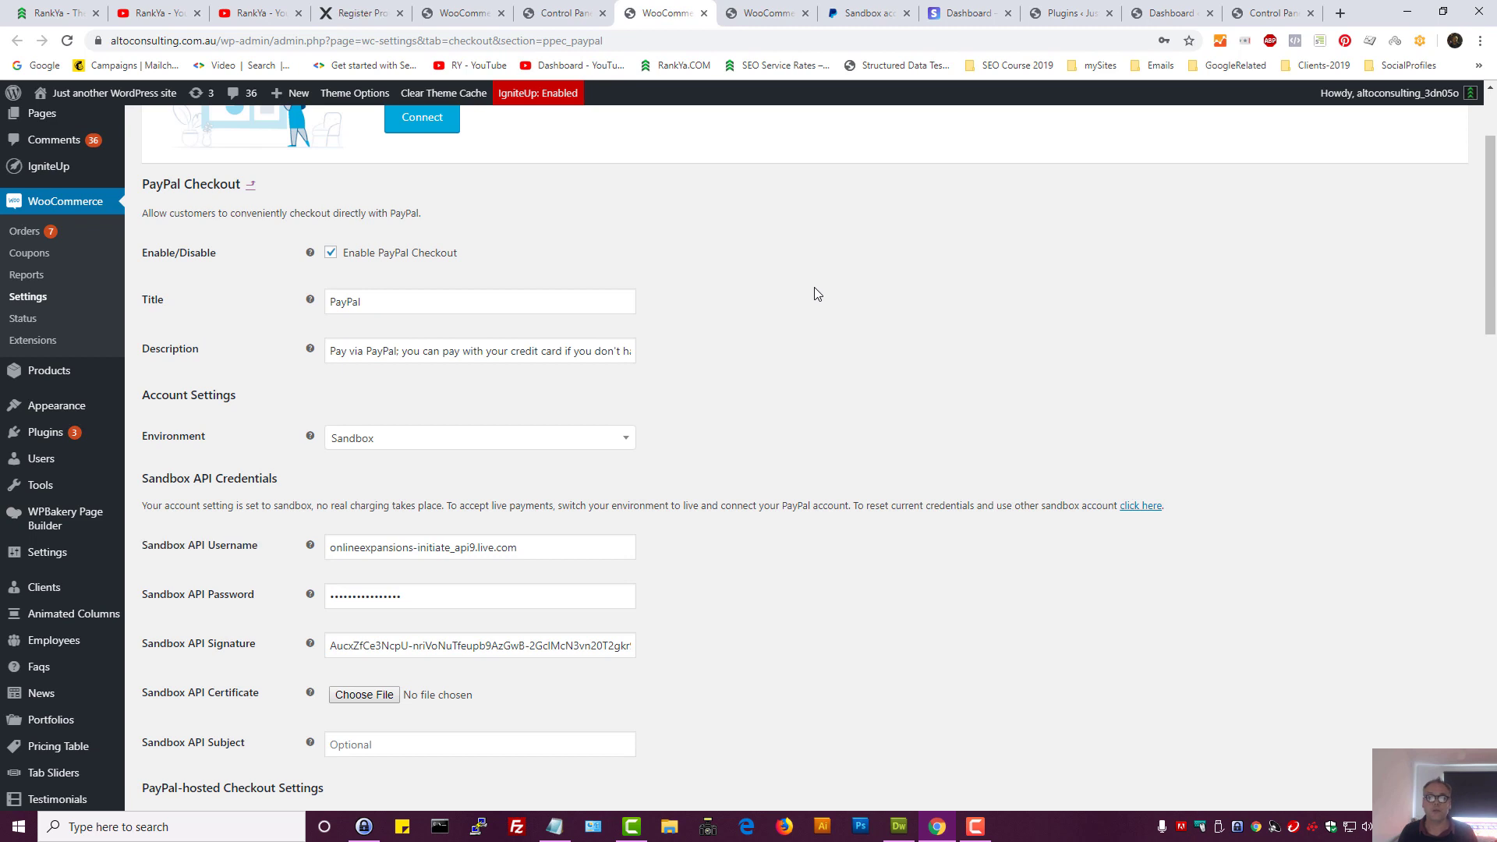
pyautogui.click(762, 15)
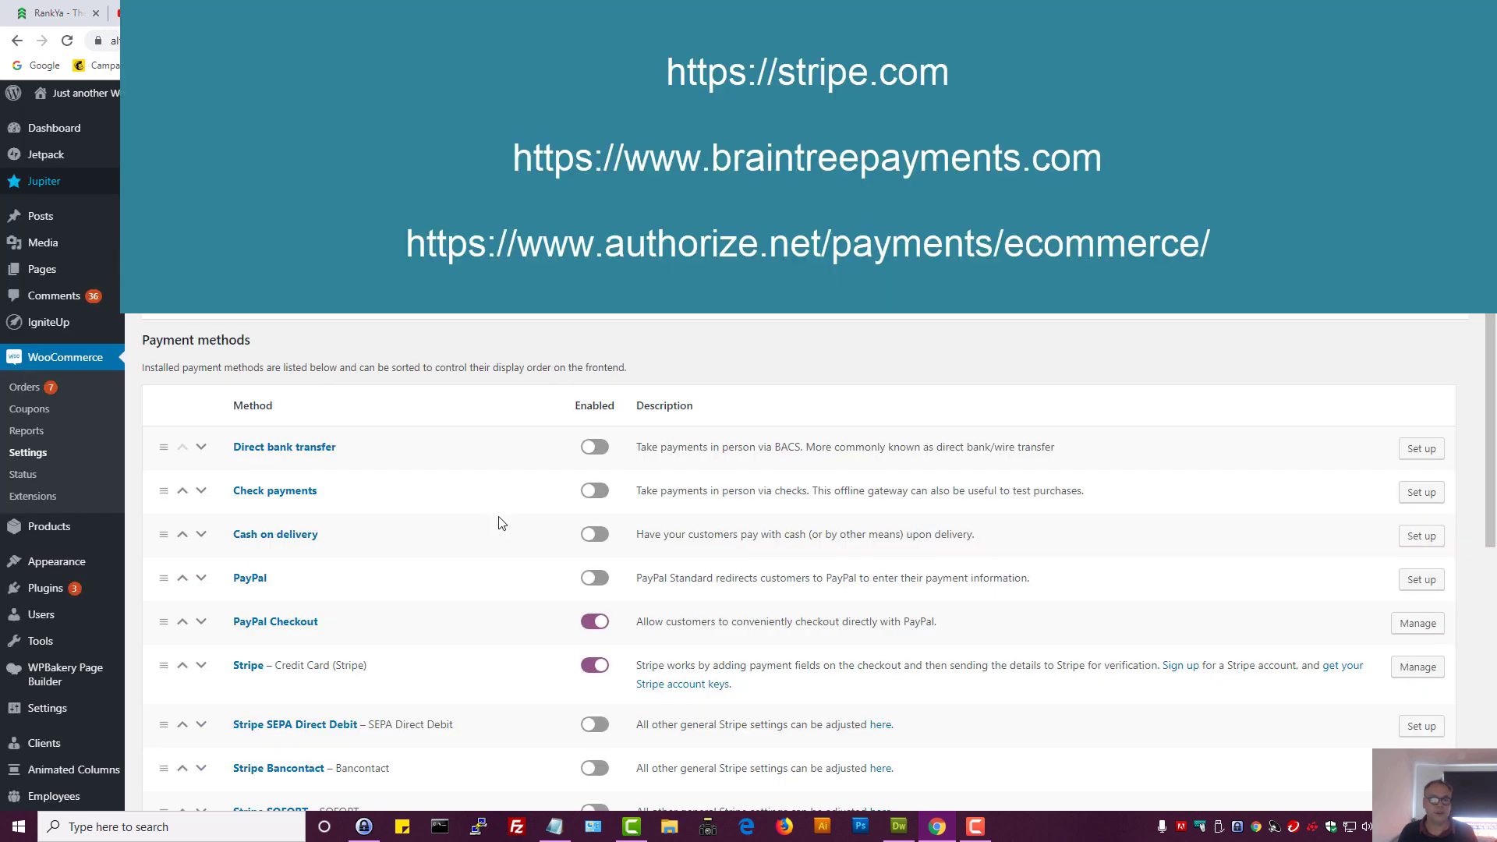
pyautogui.scroll(-1, 481, 546)
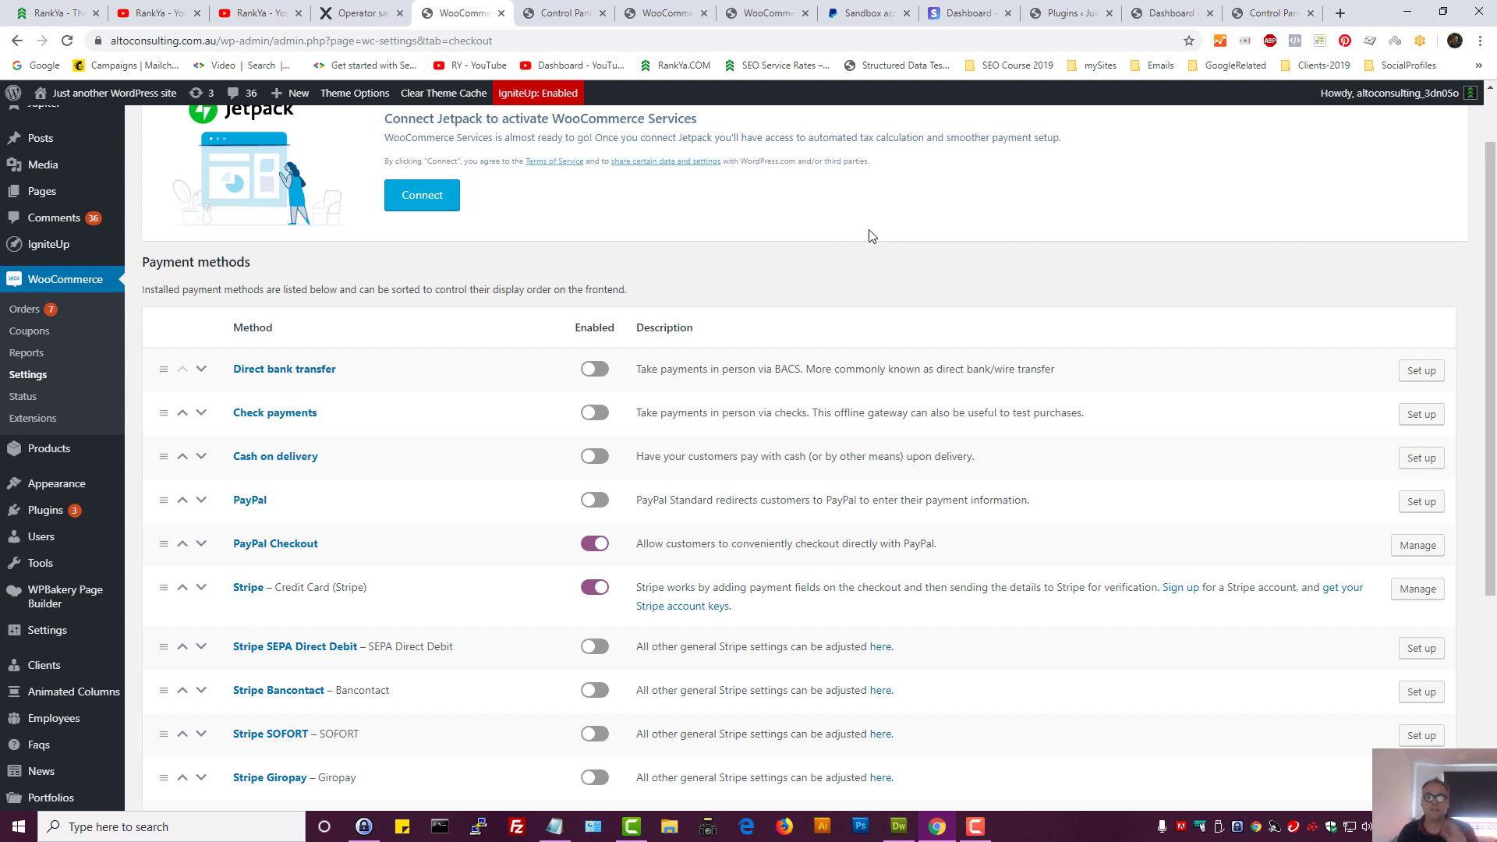
# - Open Google in a background tab and renew the expiring PayPal Developer session on the Sandbox Test Accounts page
pyautogui.middleClick(36, 67)
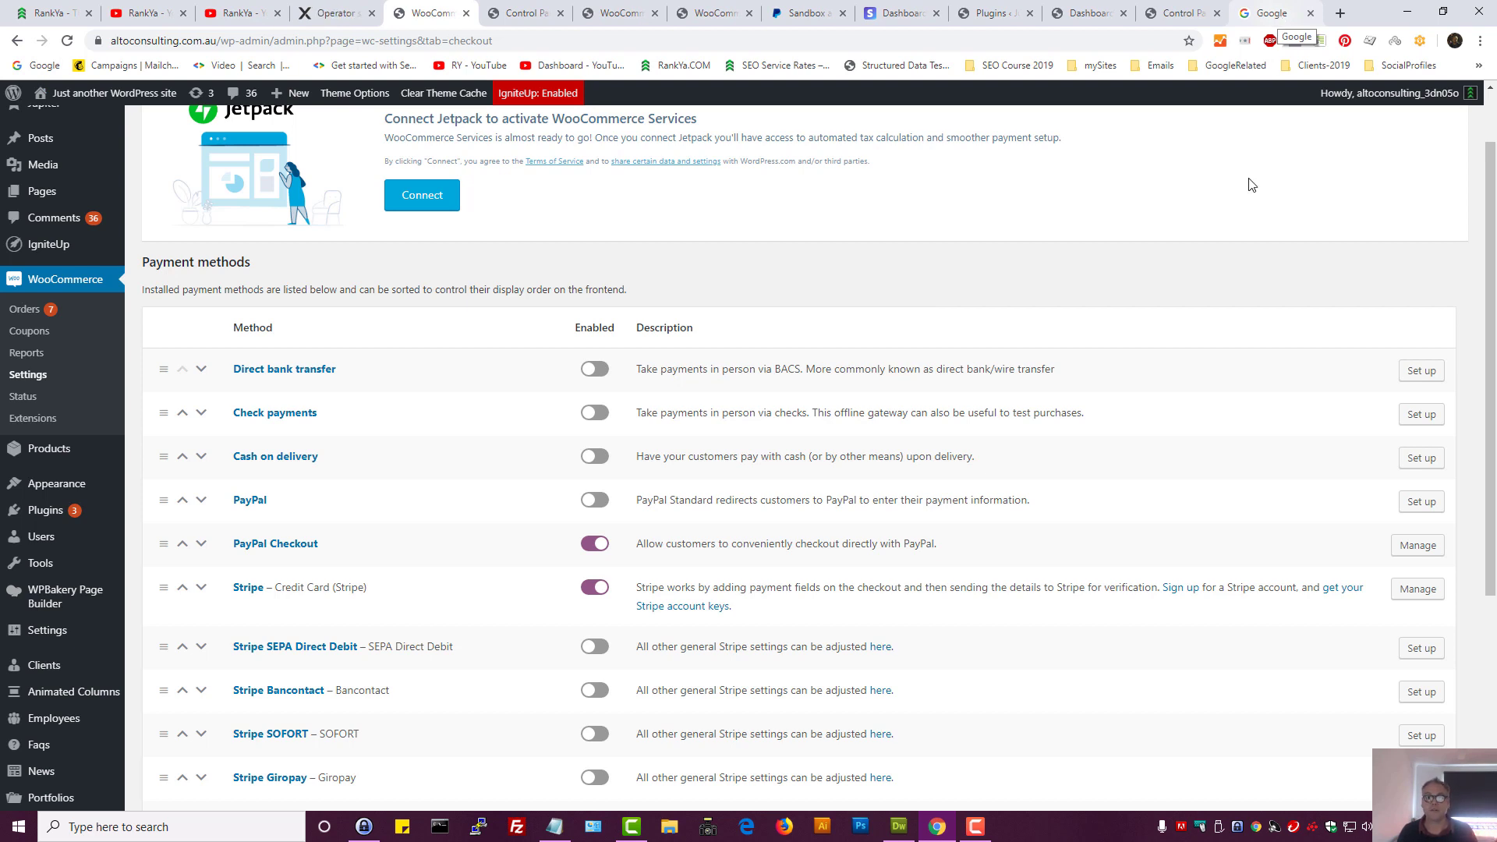
pyautogui.click(803, 14)
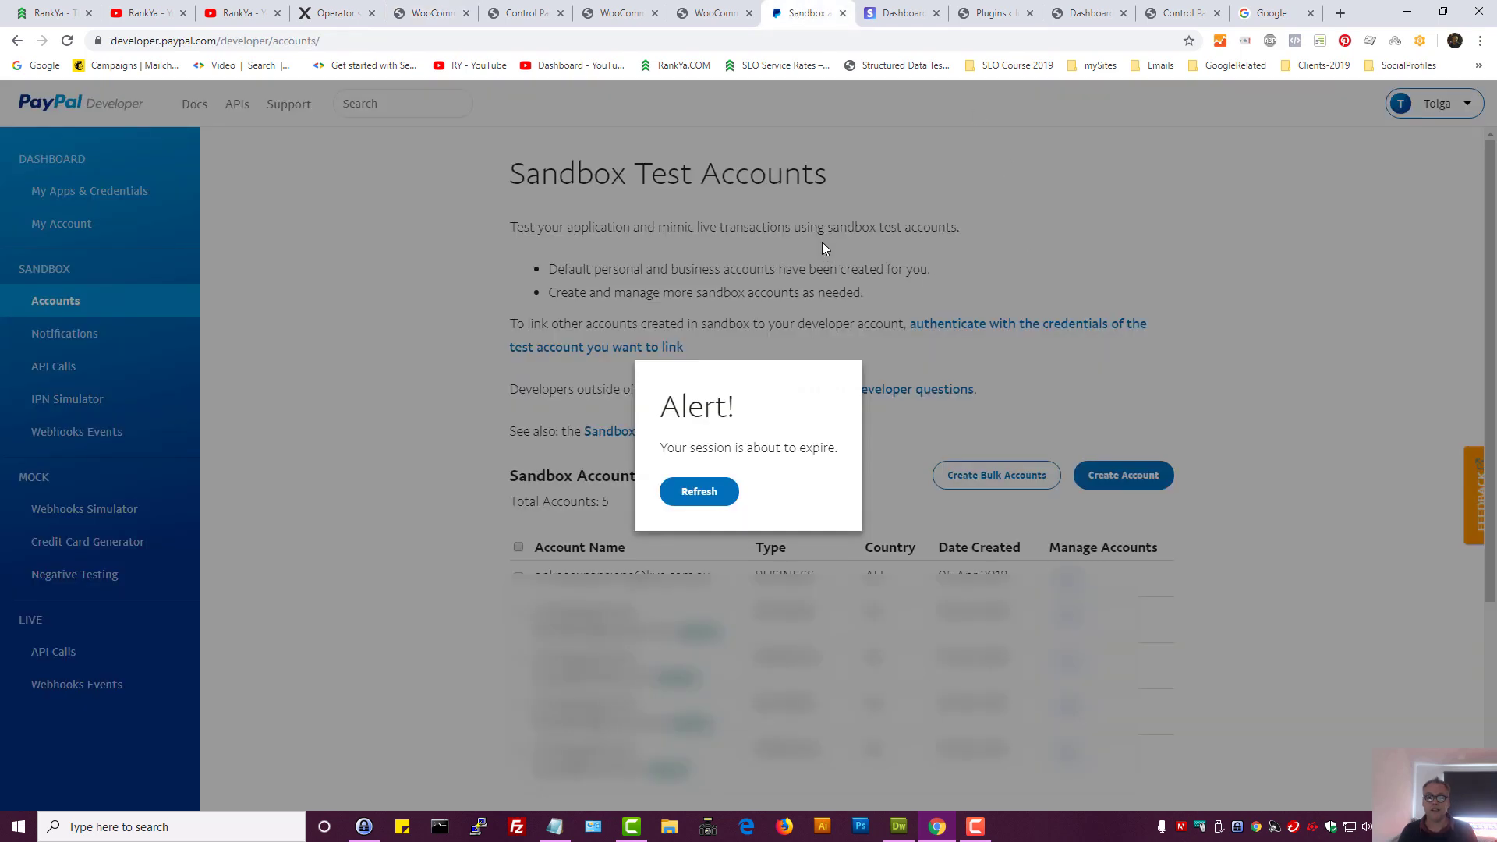
pyautogui.click(699, 491)
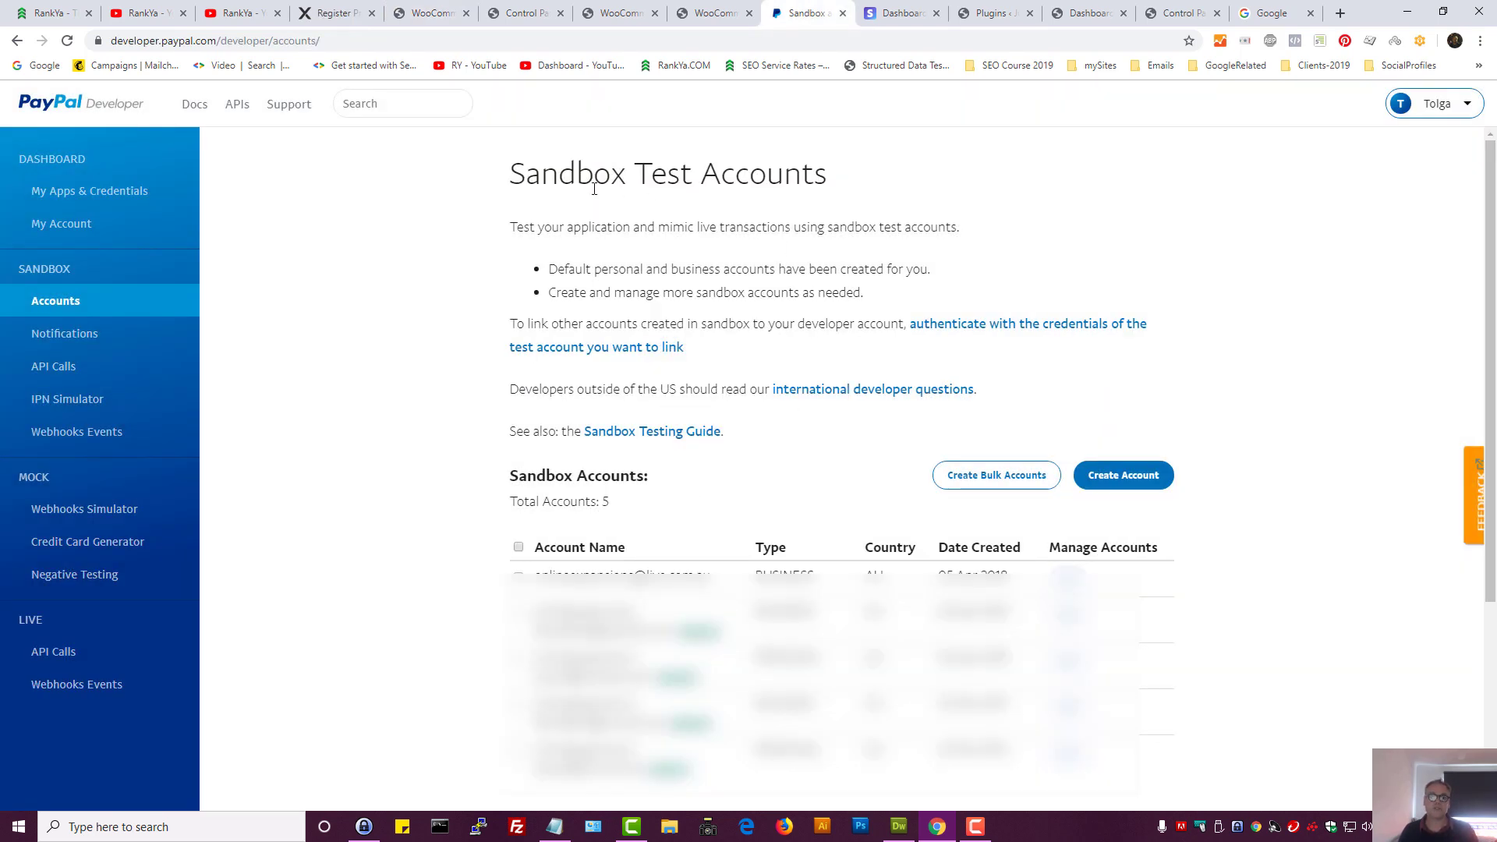
pyautogui.tripleClick(566, 178)
pyautogui.click(727, 186)
pyautogui.tripleClick(756, 189)
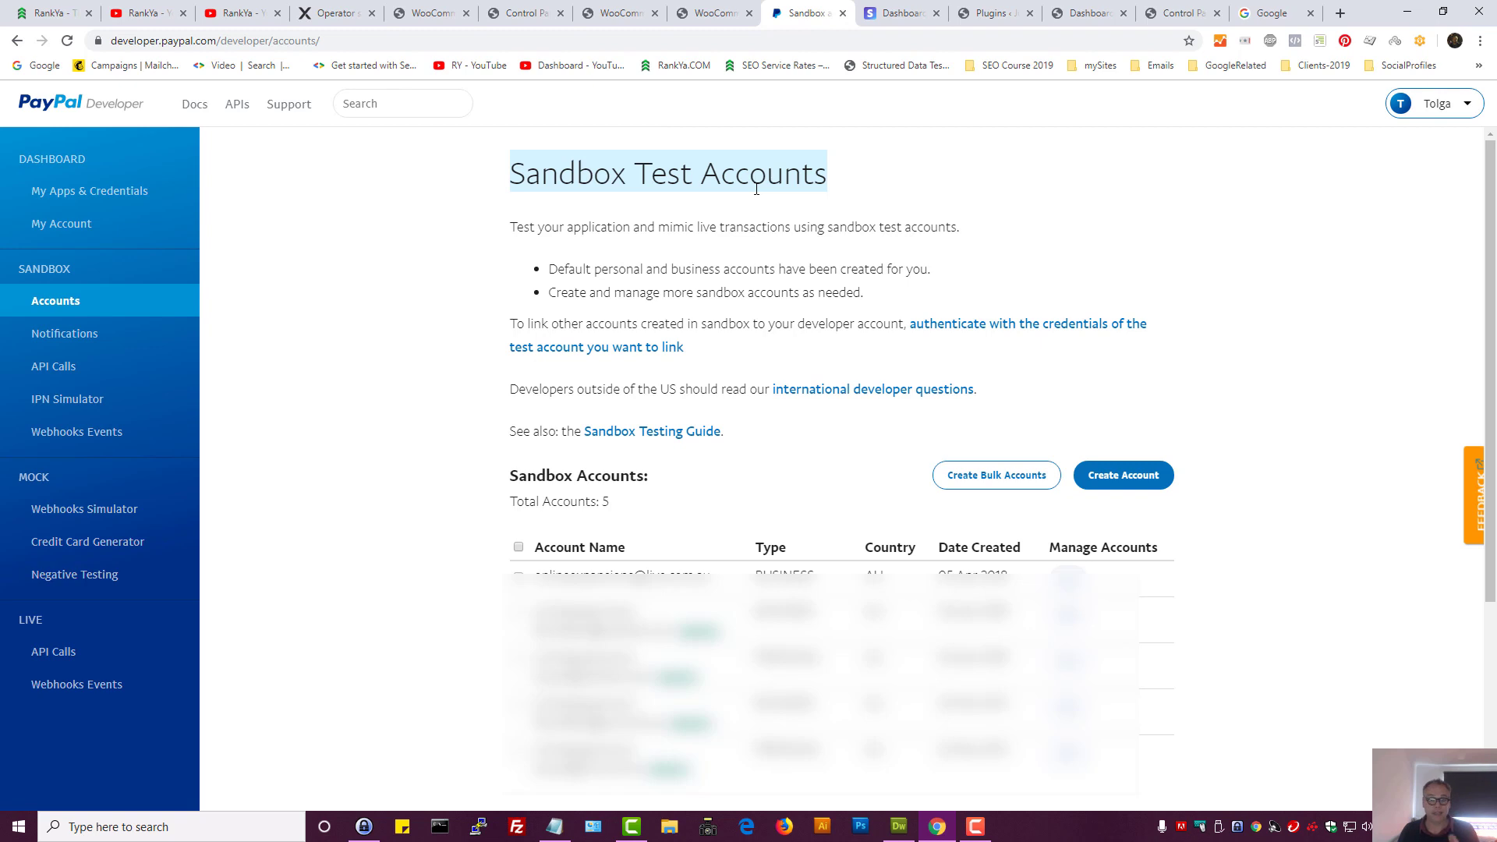
pyautogui.click(602, 174)
pyautogui.tripleClick(603, 174)
pyautogui.click(603, 175)
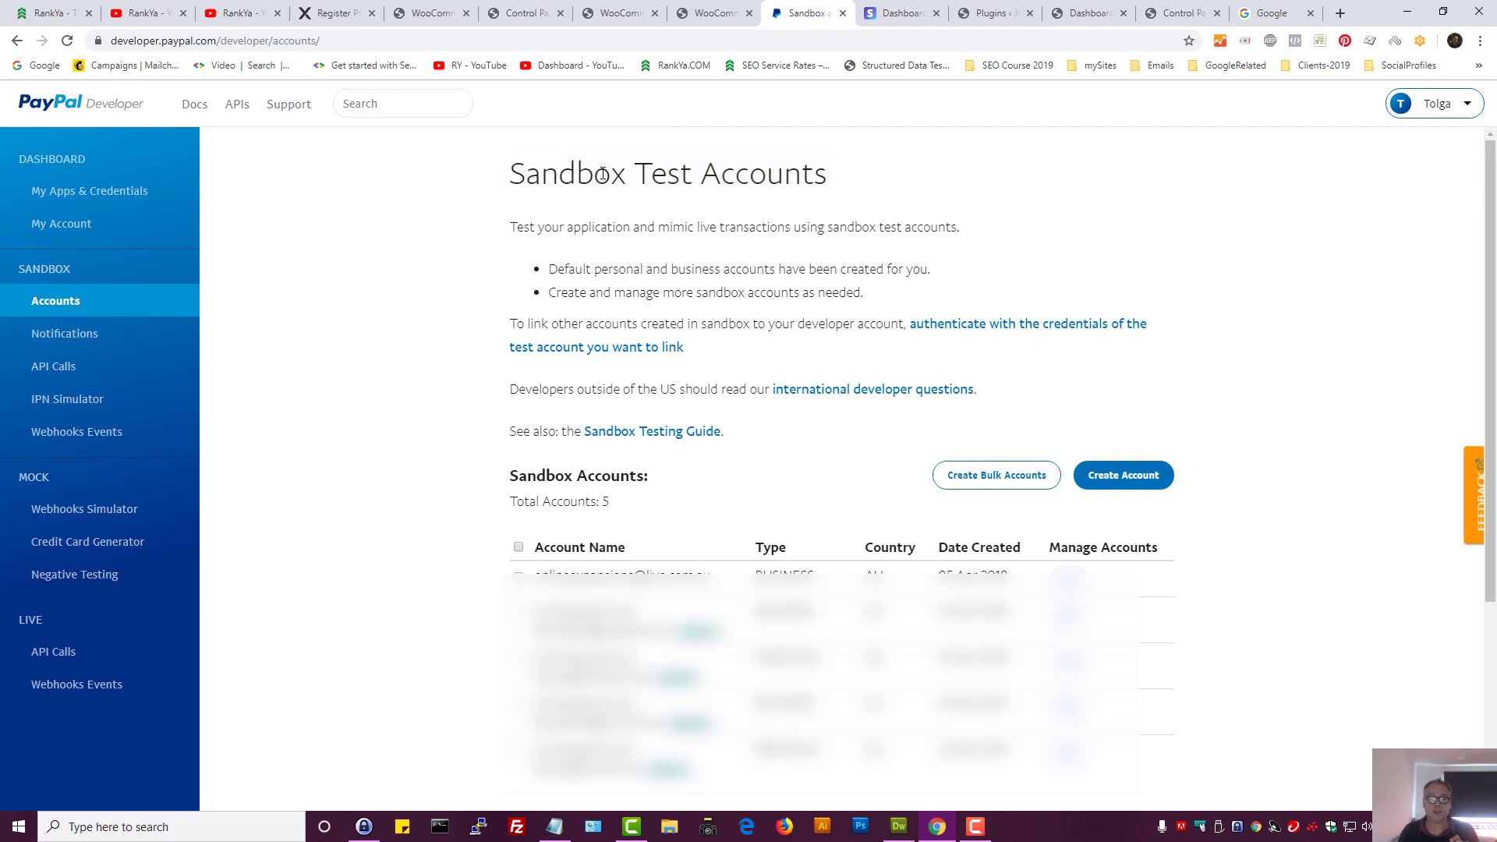
# - Start a new PayPal sandbox account and choose the Business (Merchant Account) type
pyautogui.click(1124, 485)
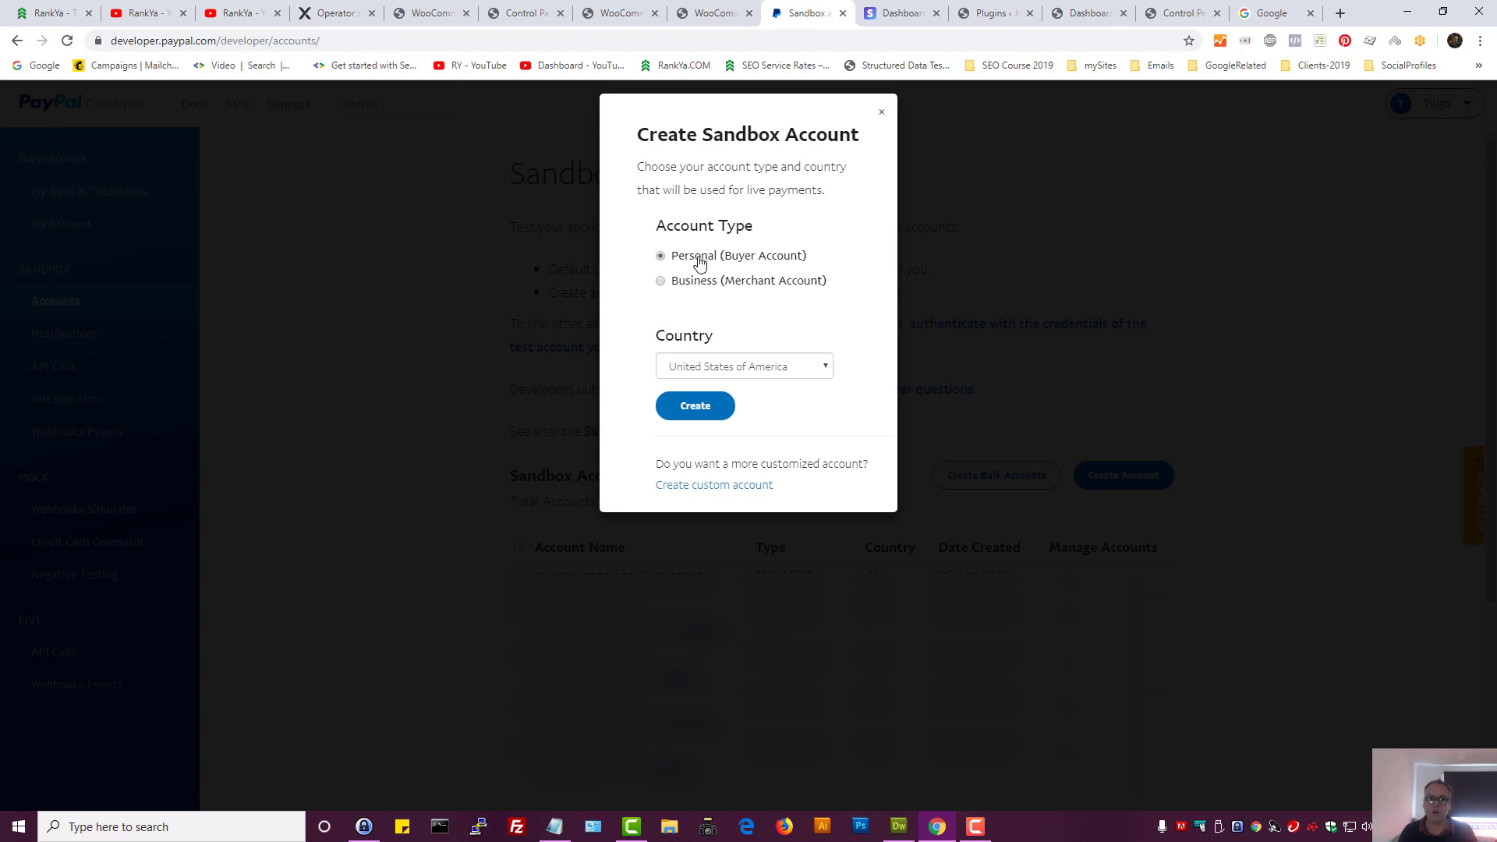
pyautogui.click(686, 284)
# - Switch to WooCommerce's PayPal Checkout settings and examine the Environment options without changing the selection
pyautogui.click(616, 13)
pyautogui.scroll(-1, 736, 492)
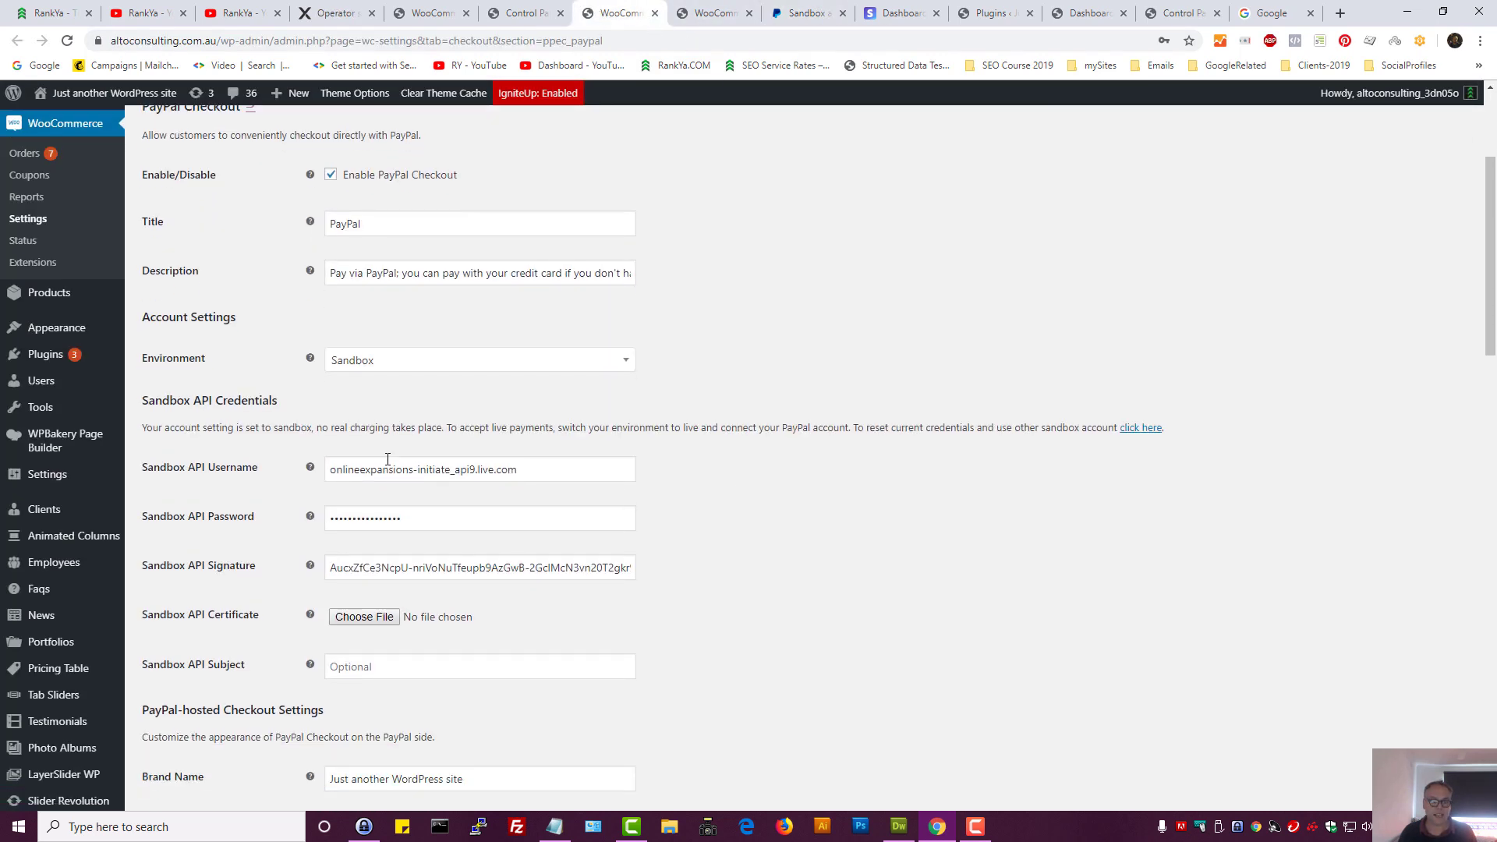
pyautogui.click(390, 368)
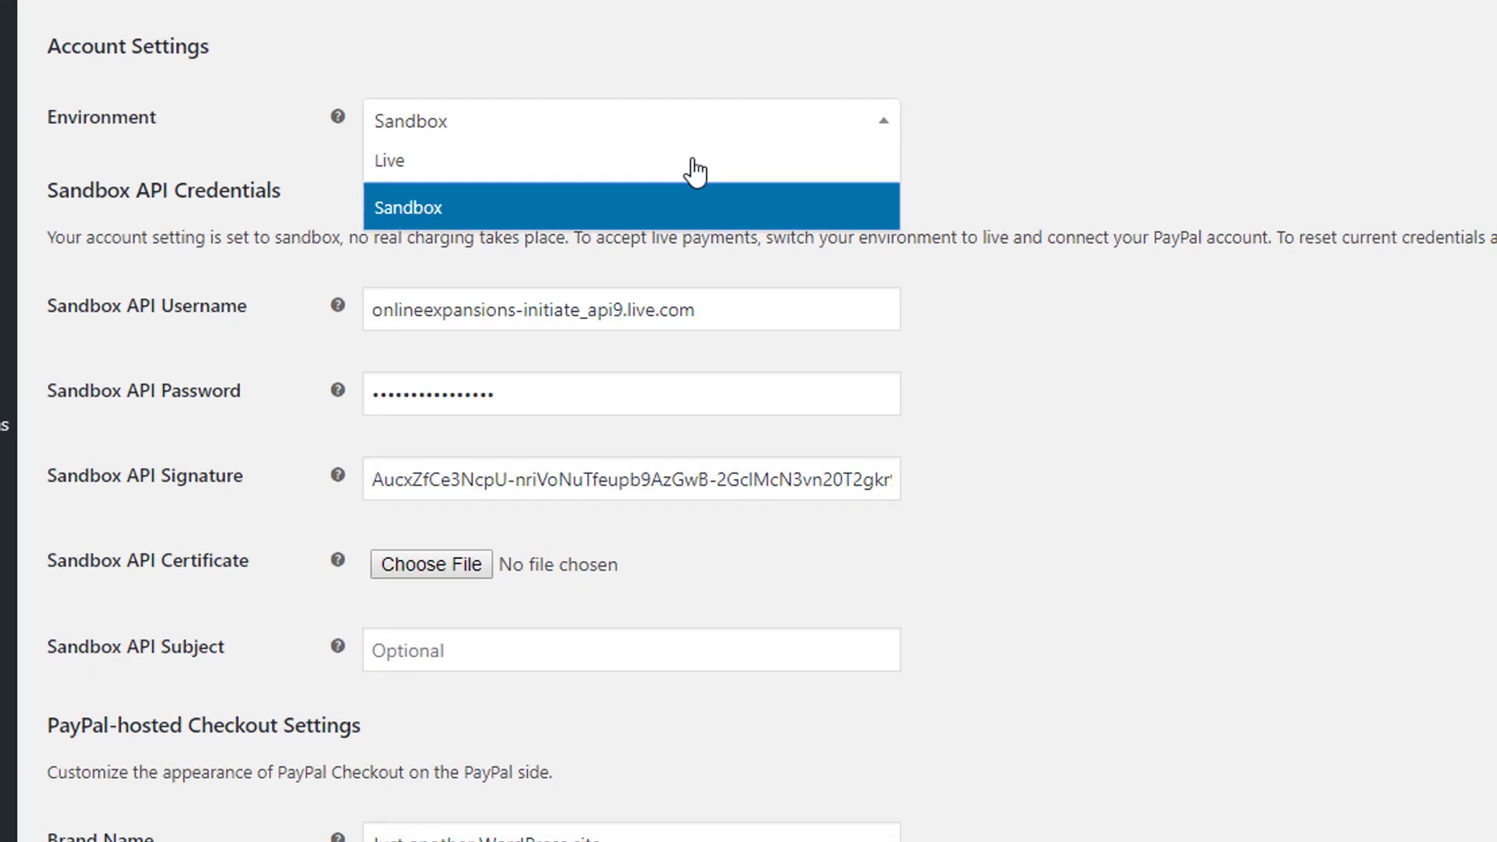
pyautogui.click(1183, 103)
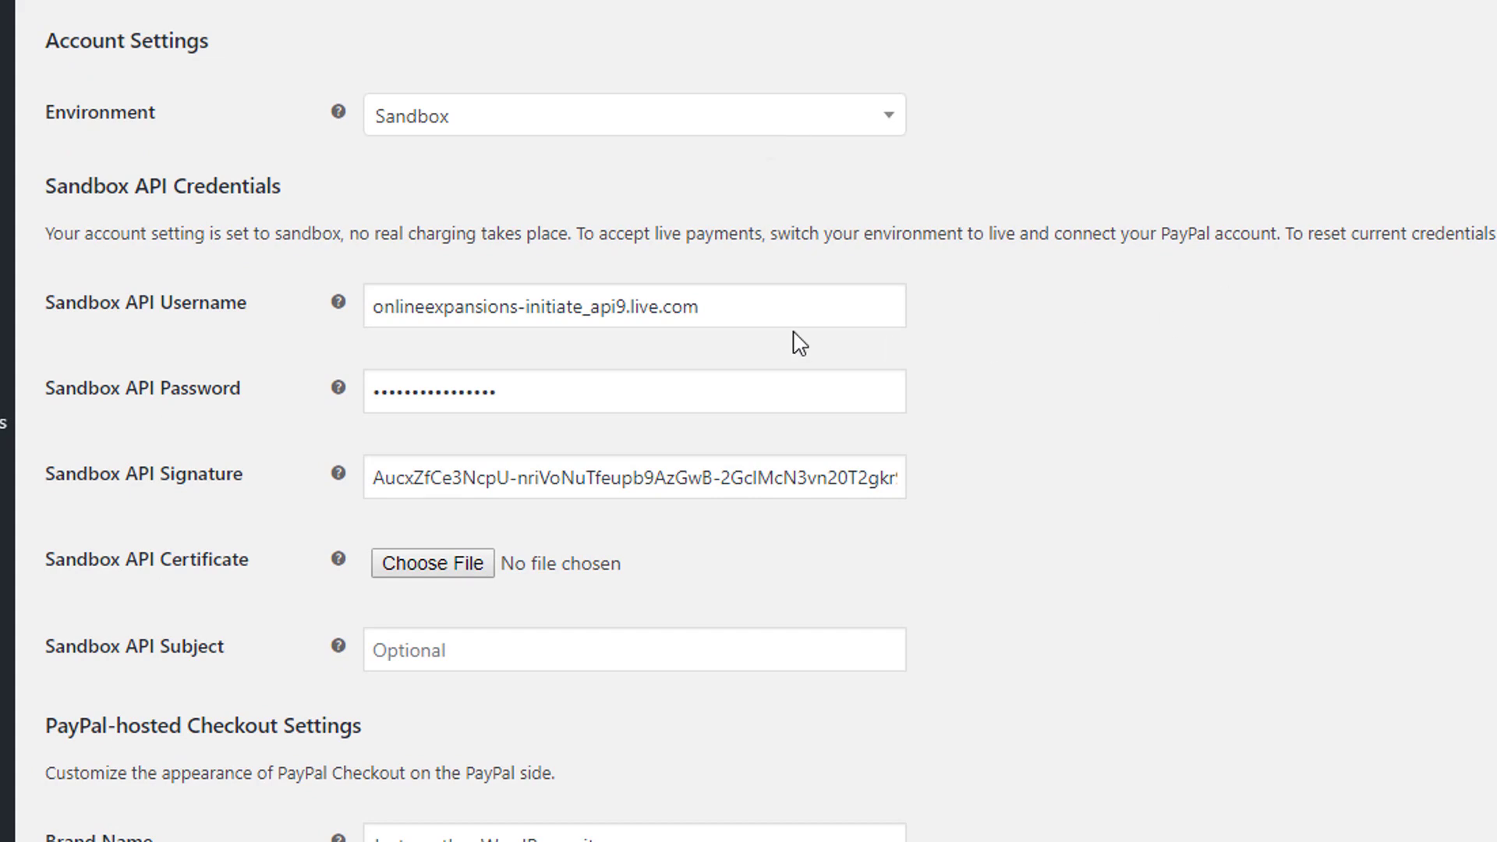
# - Examine which sandbox API credentials PayPal Checkout requires: the username, password and signature
pyautogui.moveTo(40, 304); pyautogui.dragTo(271, 312)
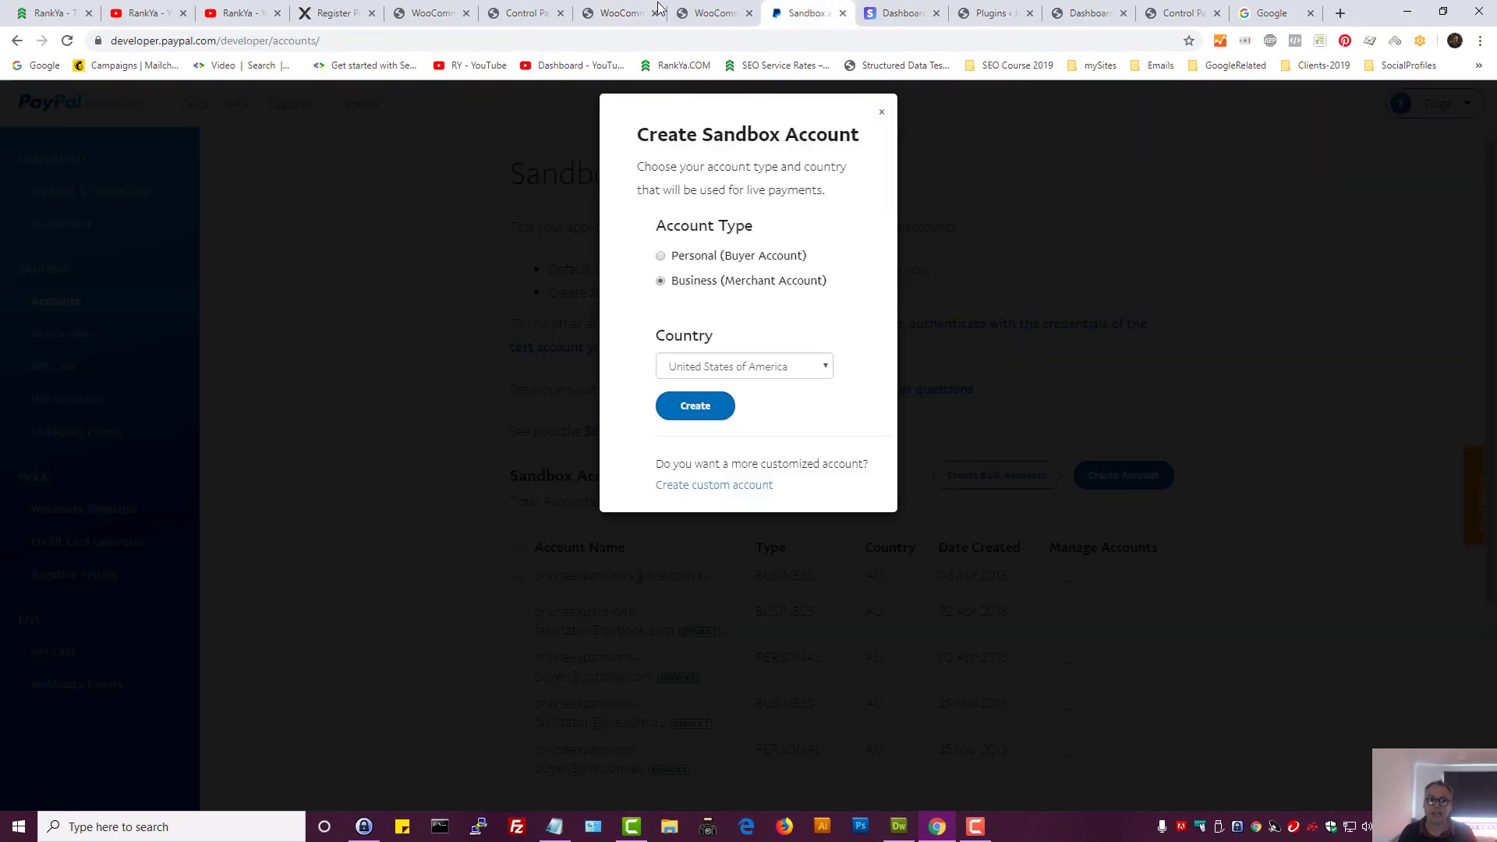
pyautogui.click(620, 14)
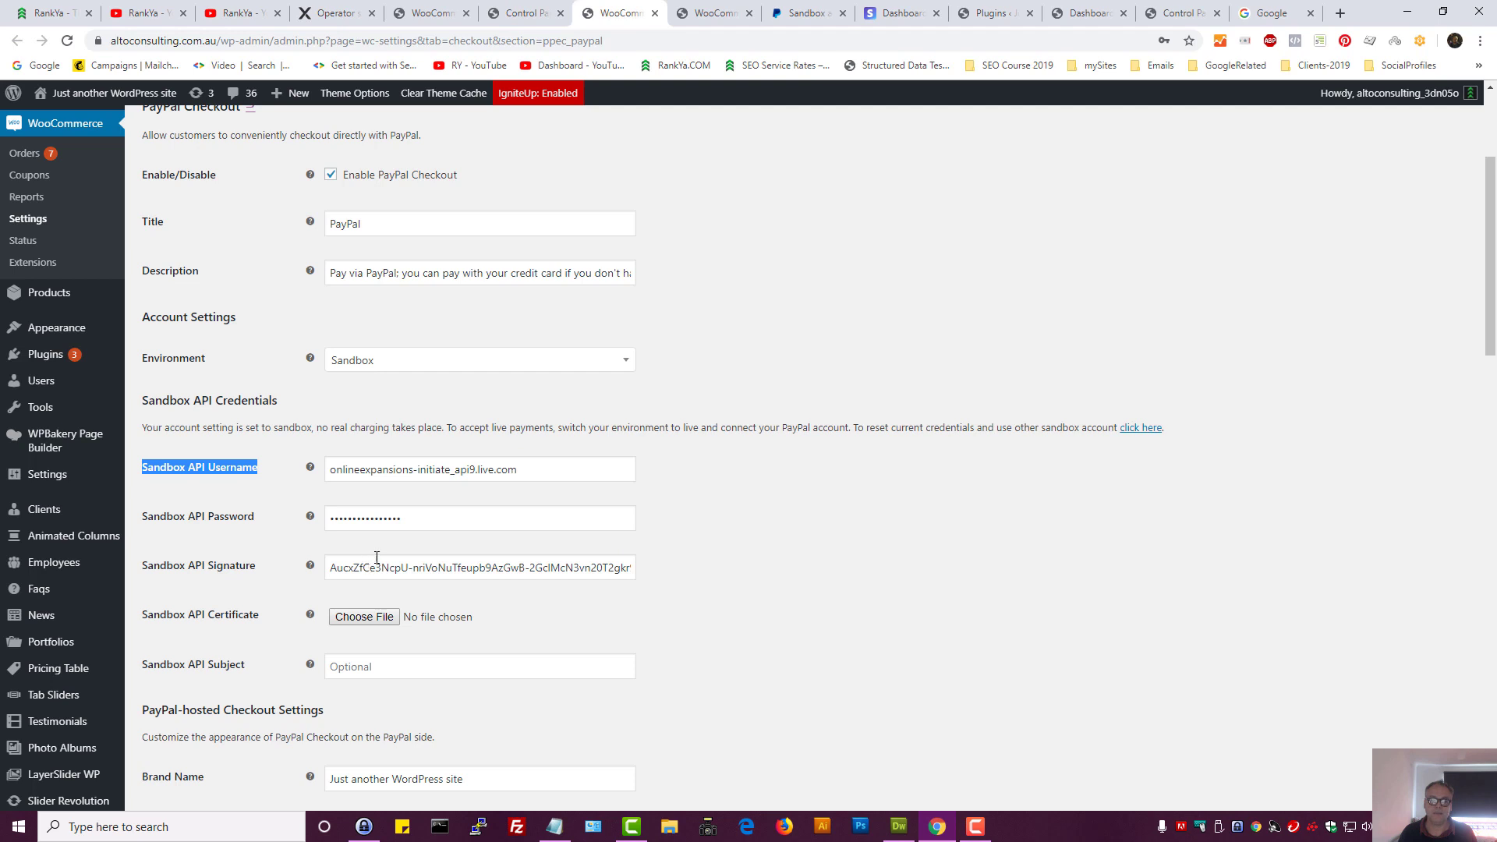
pyautogui.doubleClick(422, 563)
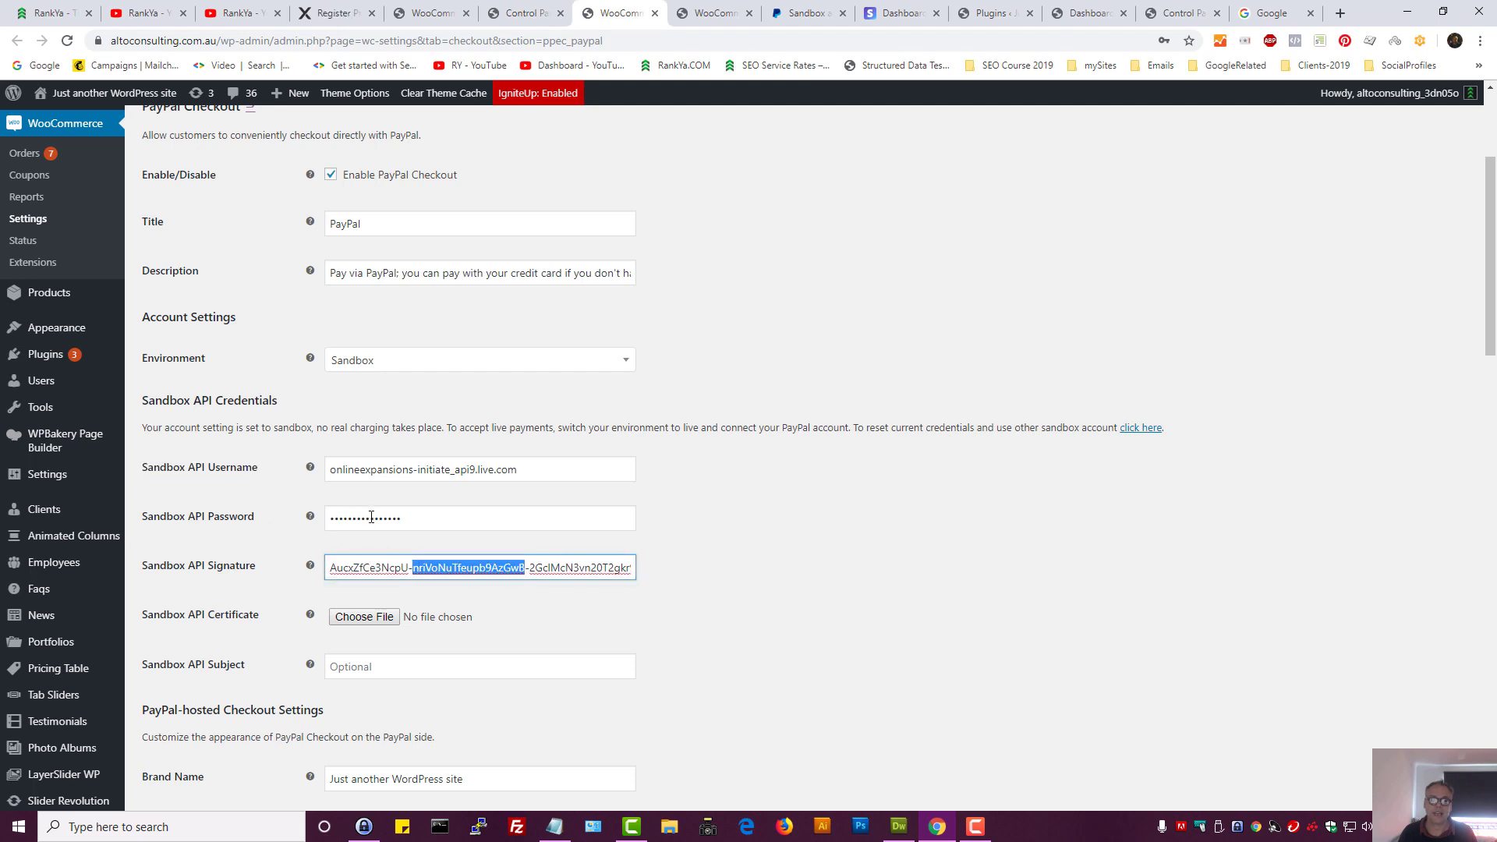
pyautogui.doubleClick(371, 518)
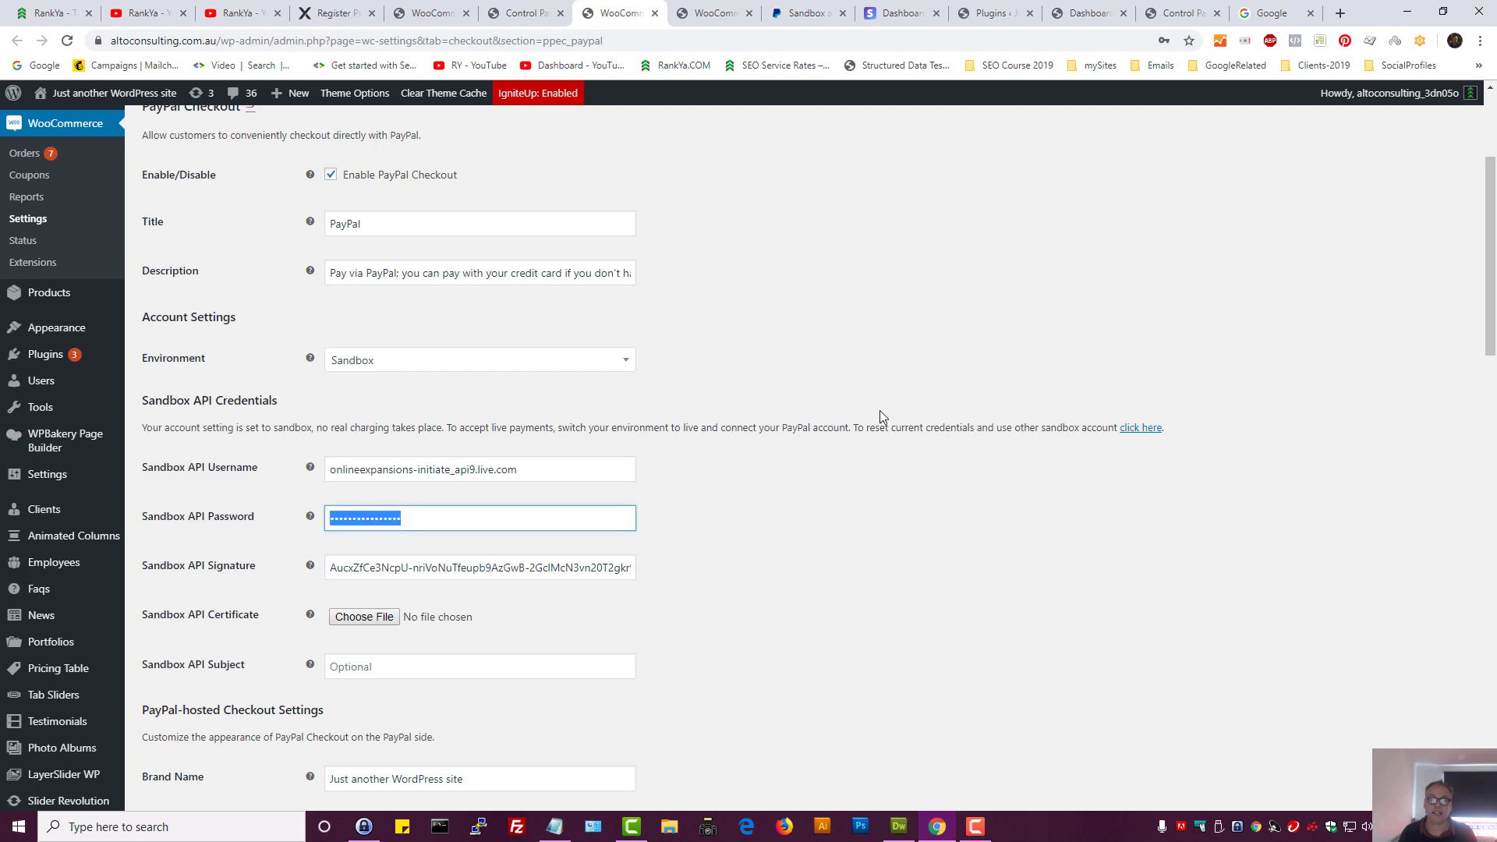
pyautogui.click(865, 320)
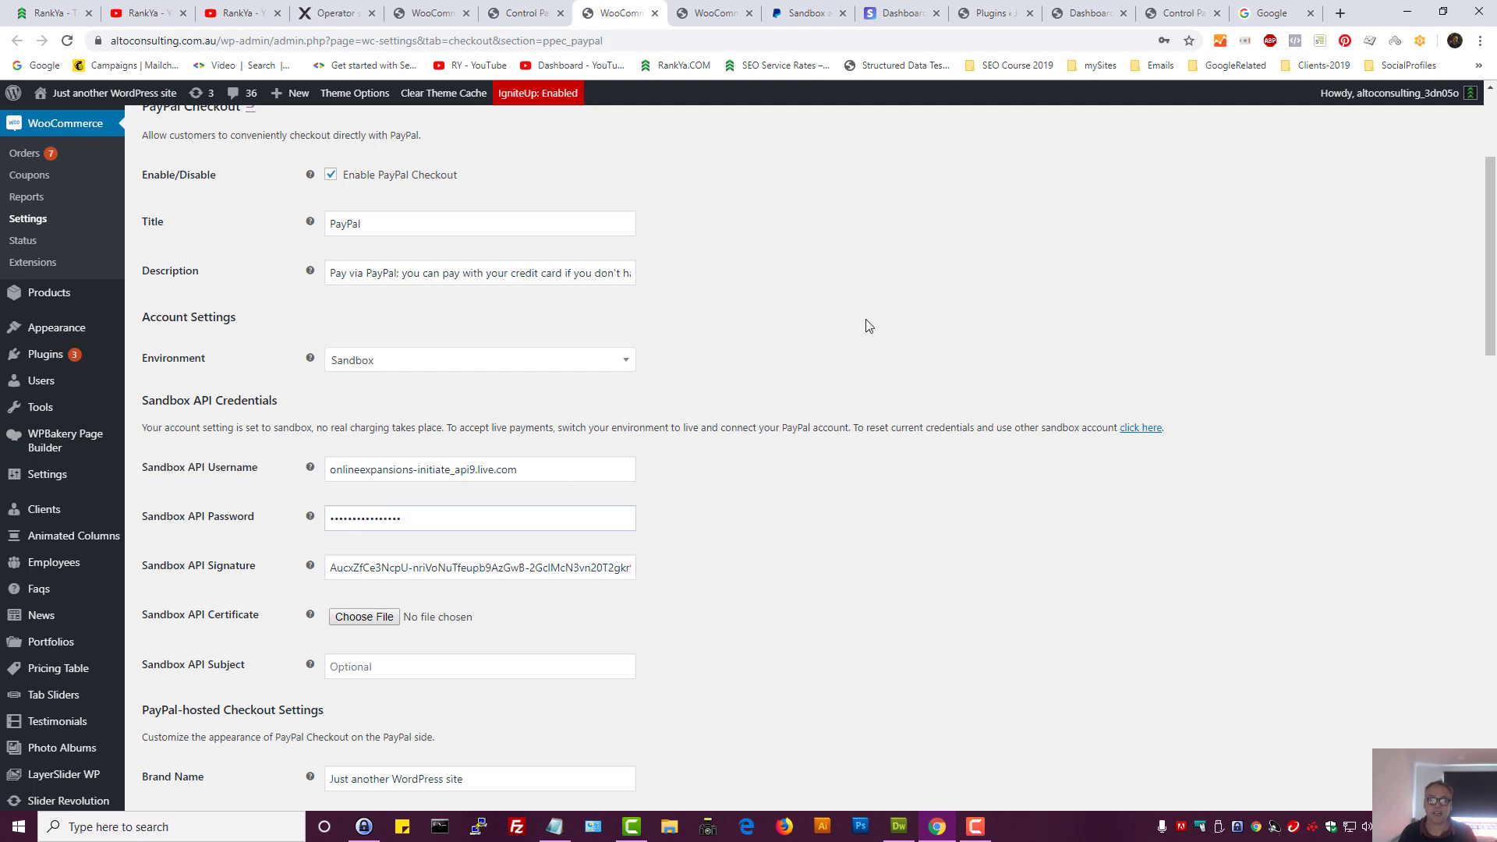
# - Compare PayPal's buyer and merchant sandbox account types with the PayPal Checkout settings, and close the account form without creating an account
pyautogui.click(809, 11)
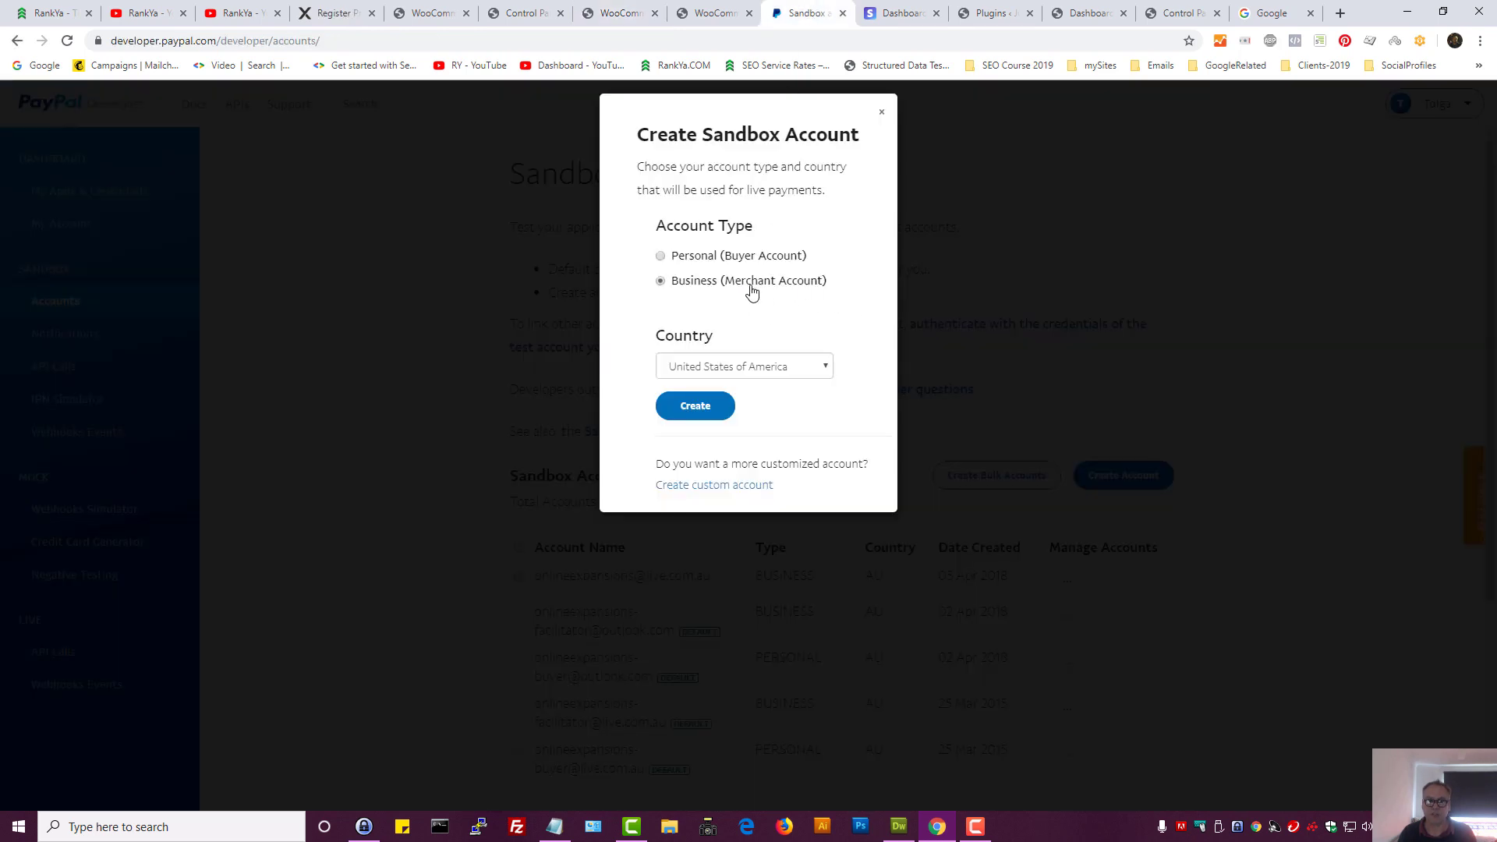
pyautogui.click(621, 13)
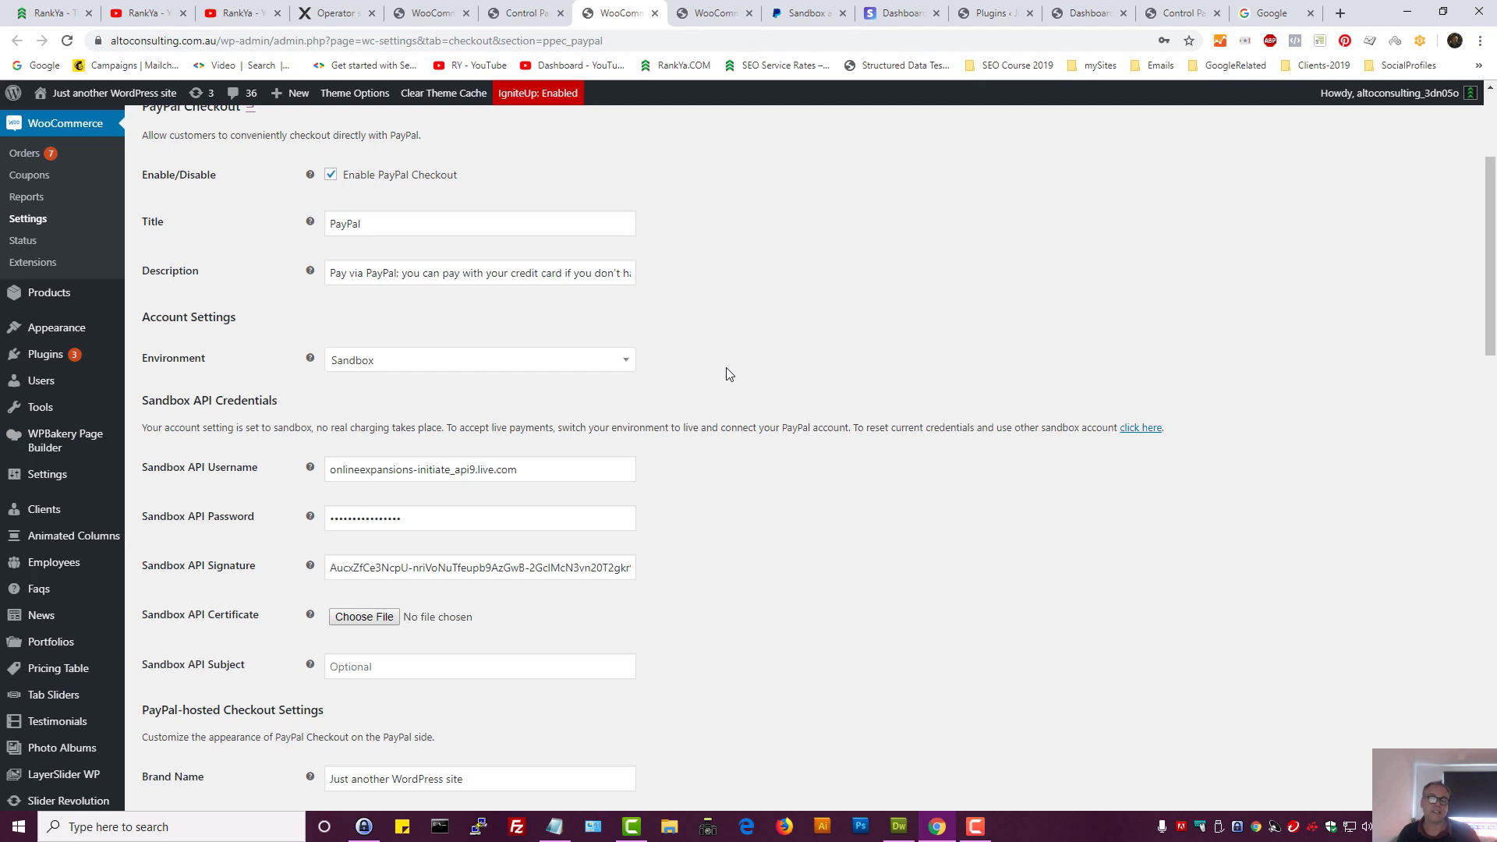
pyautogui.click(803, 13)
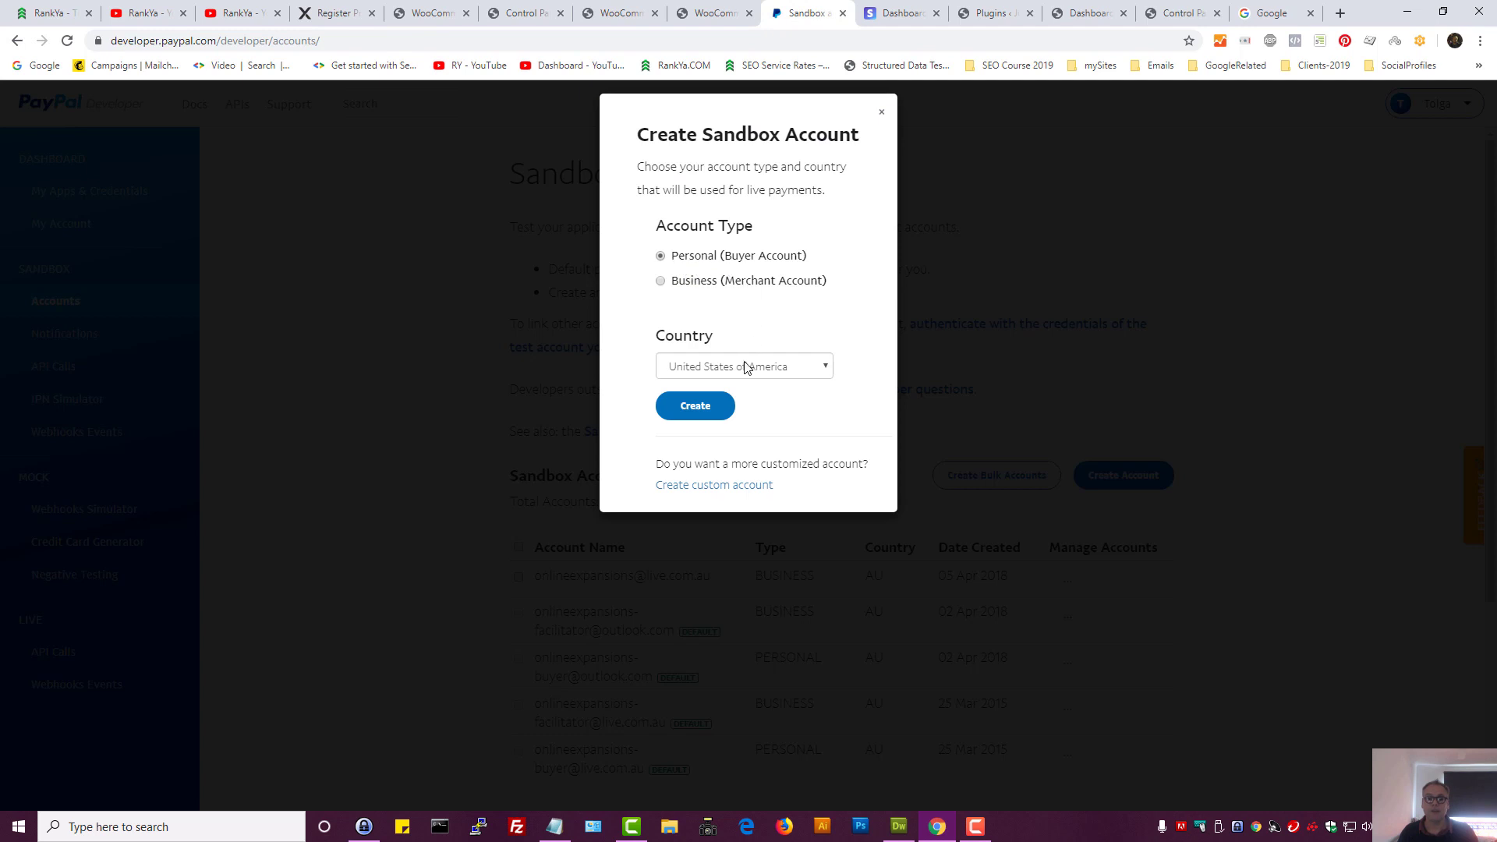
pyautogui.click(586, 7)
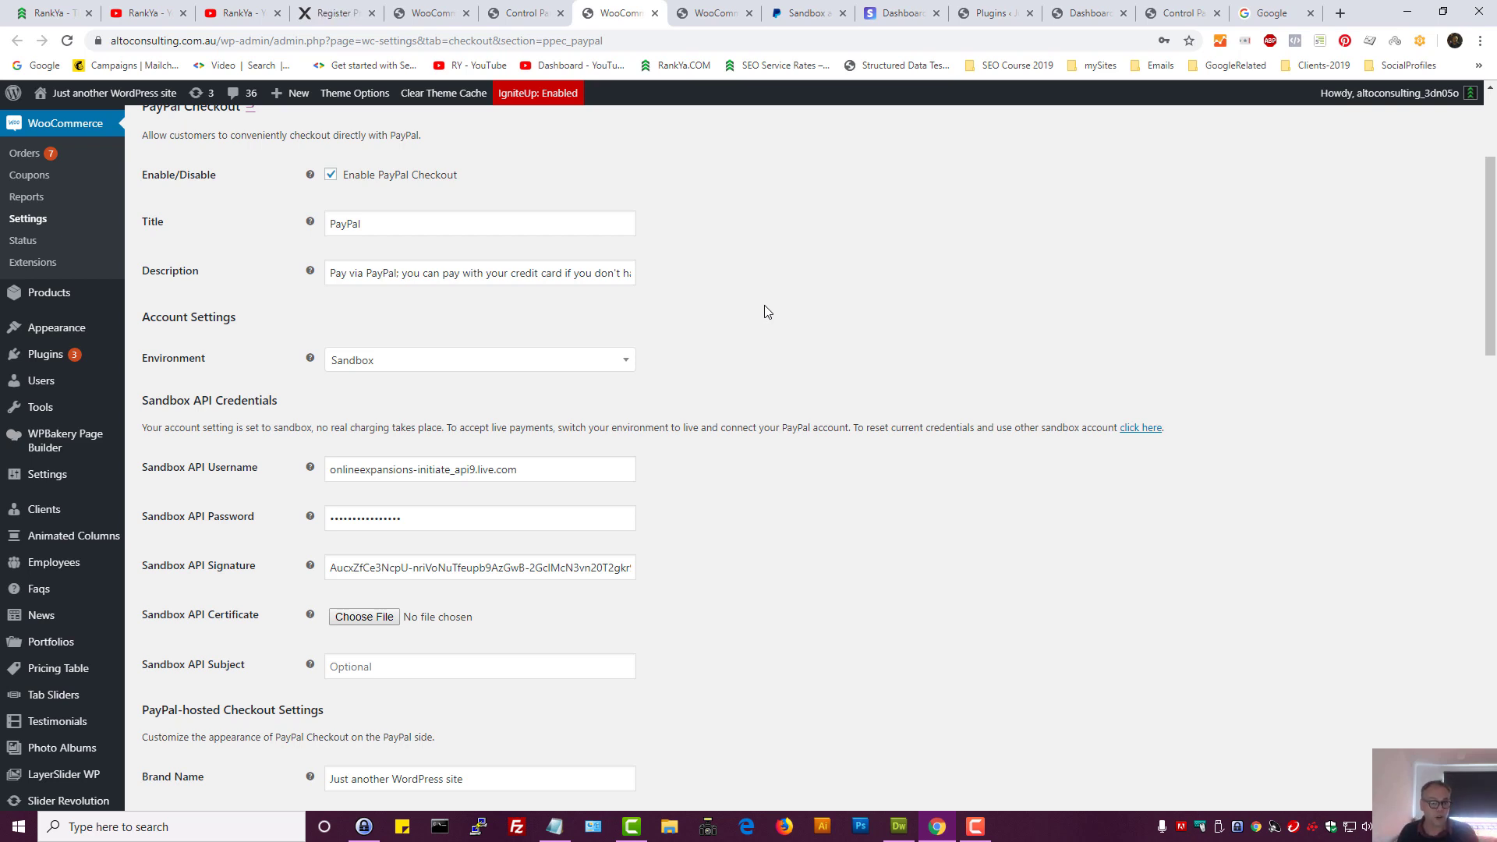
pyautogui.click(805, 13)
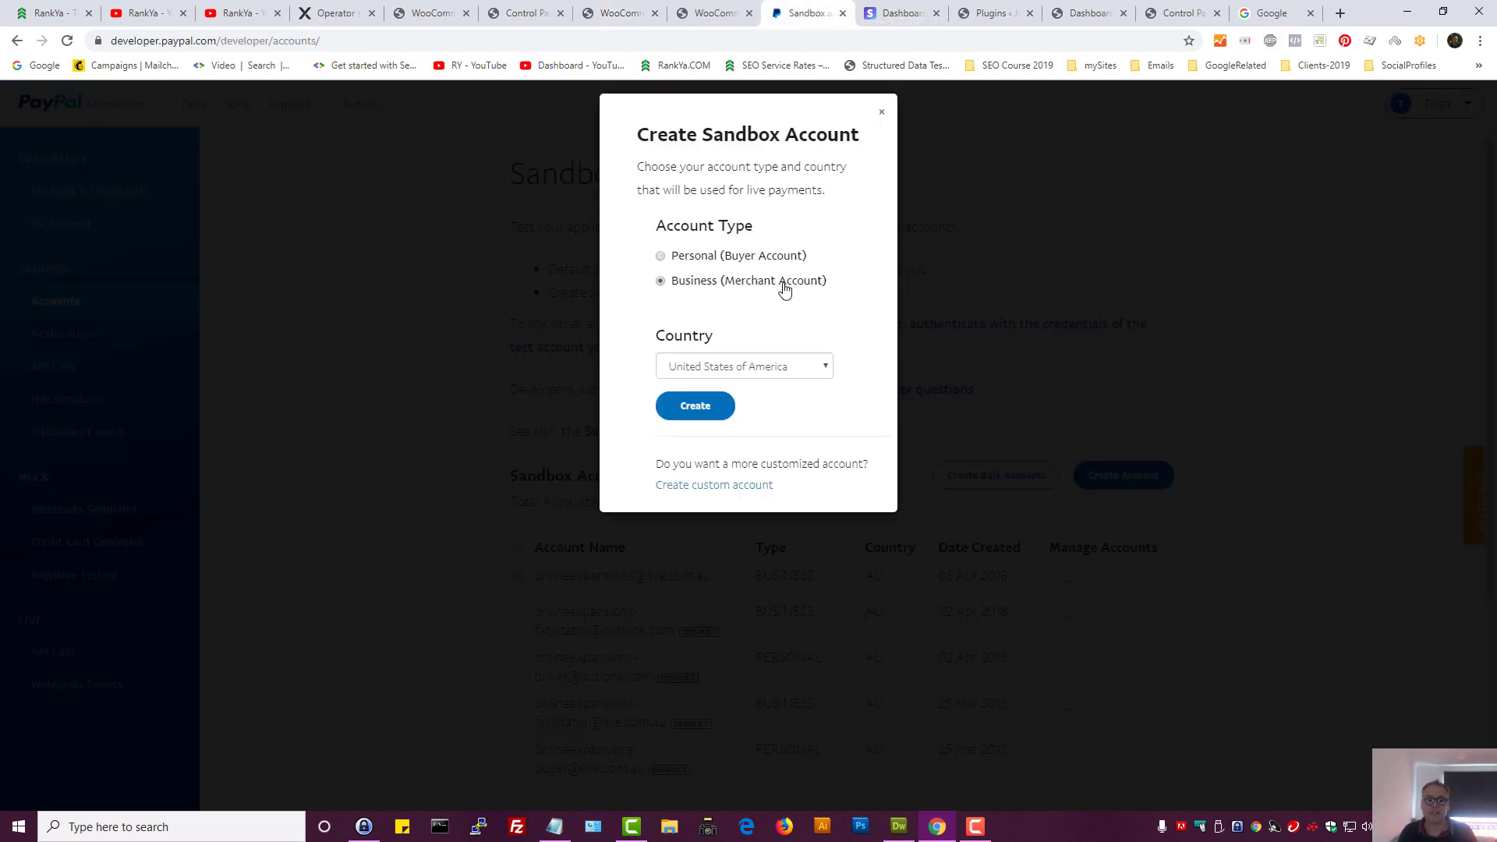
pyautogui.click(882, 113)
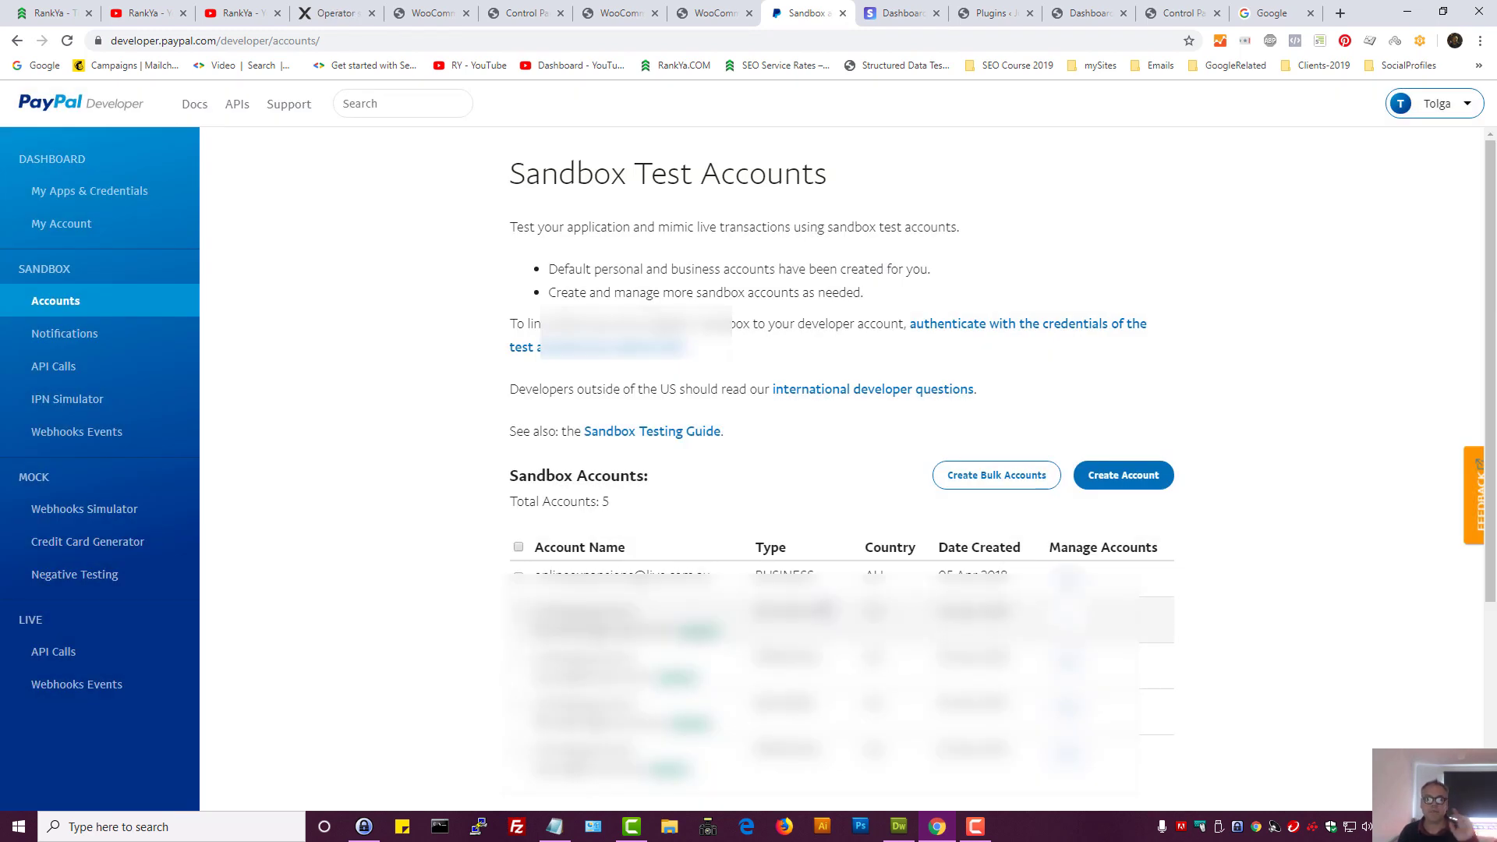
# - Open the Stripe dashboard and examine its welcome section with the test API key setup
pyautogui.click(895, 7)
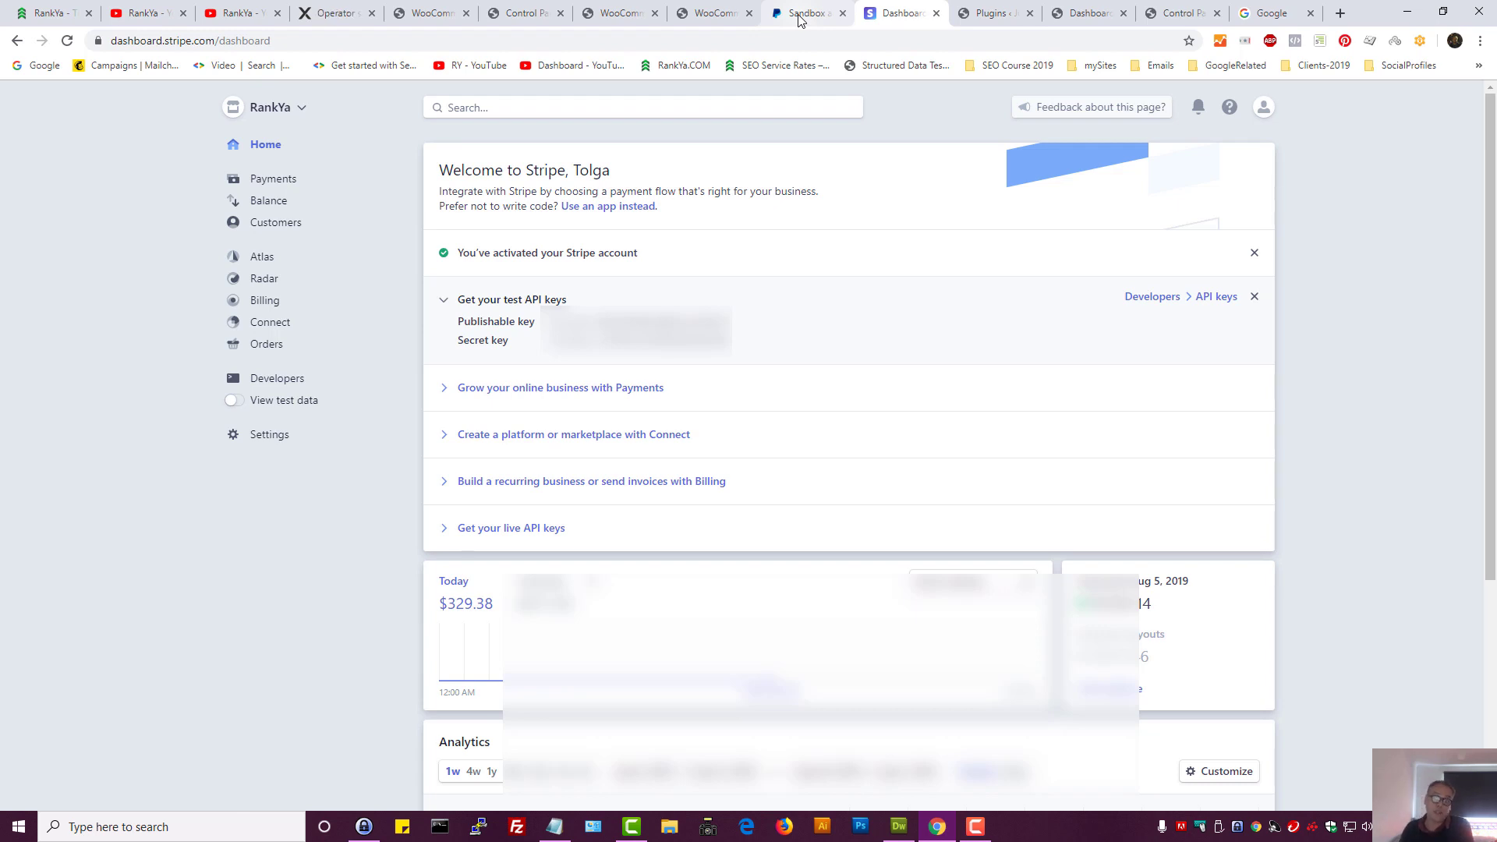
pyautogui.doubleClick(545, 170)
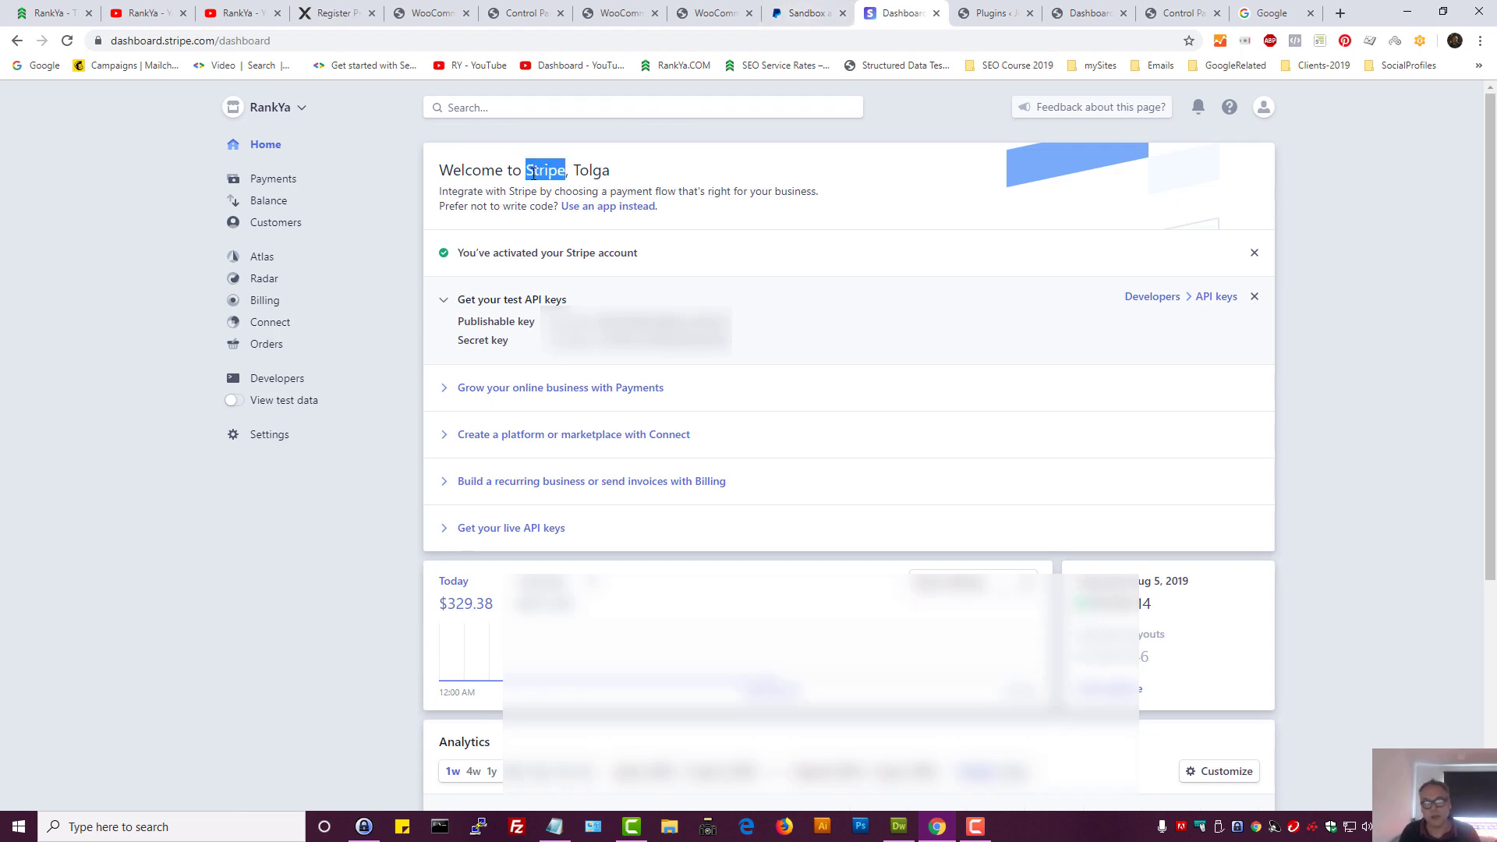
# - Turn on test data viewing in the Stripe dashboard and locate the test publishable key
pyautogui.click(710, 166)
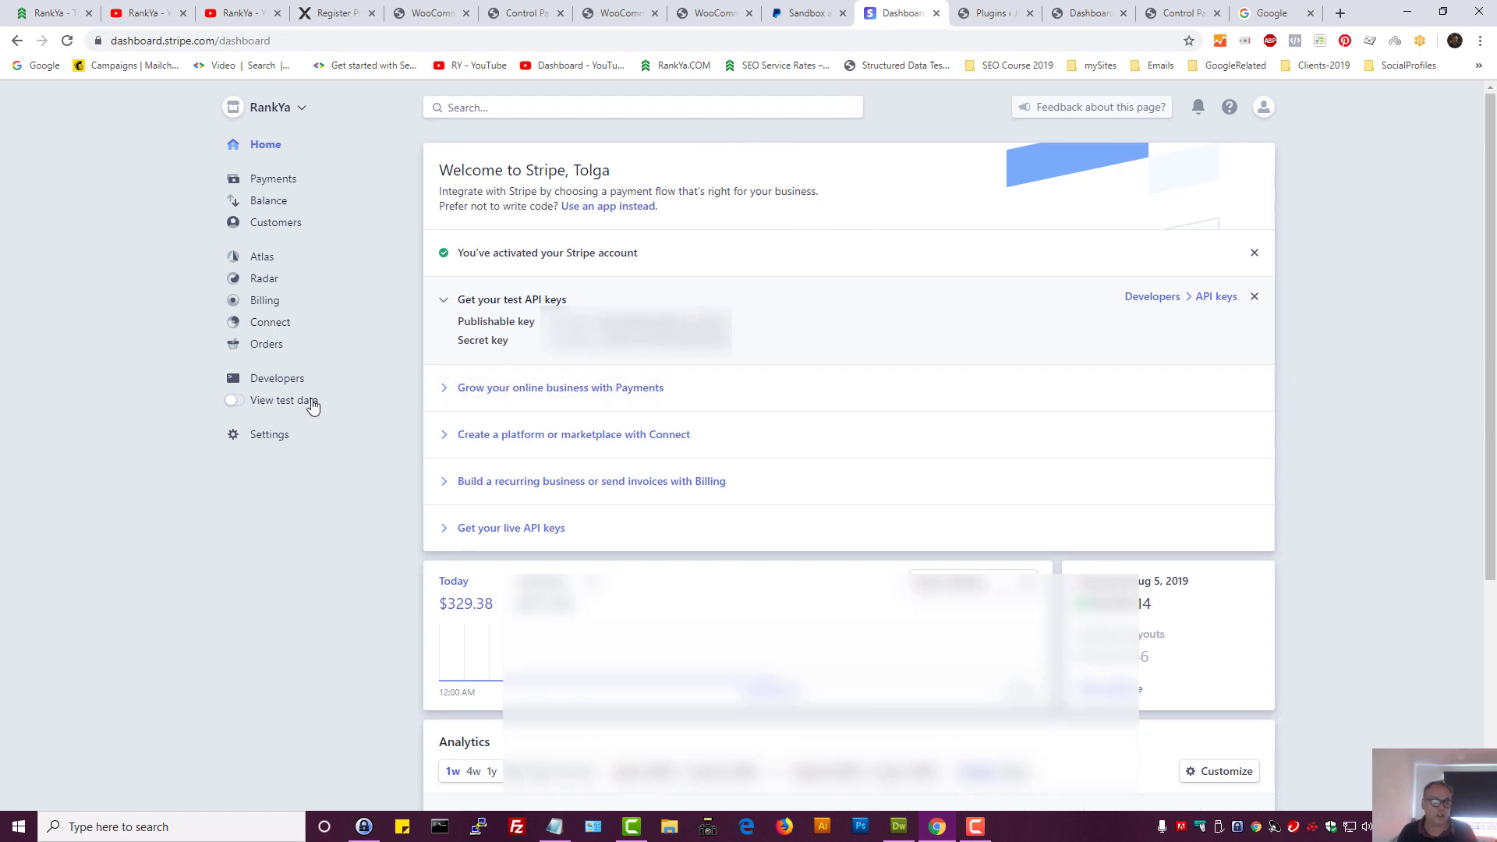
pyautogui.click(271, 407)
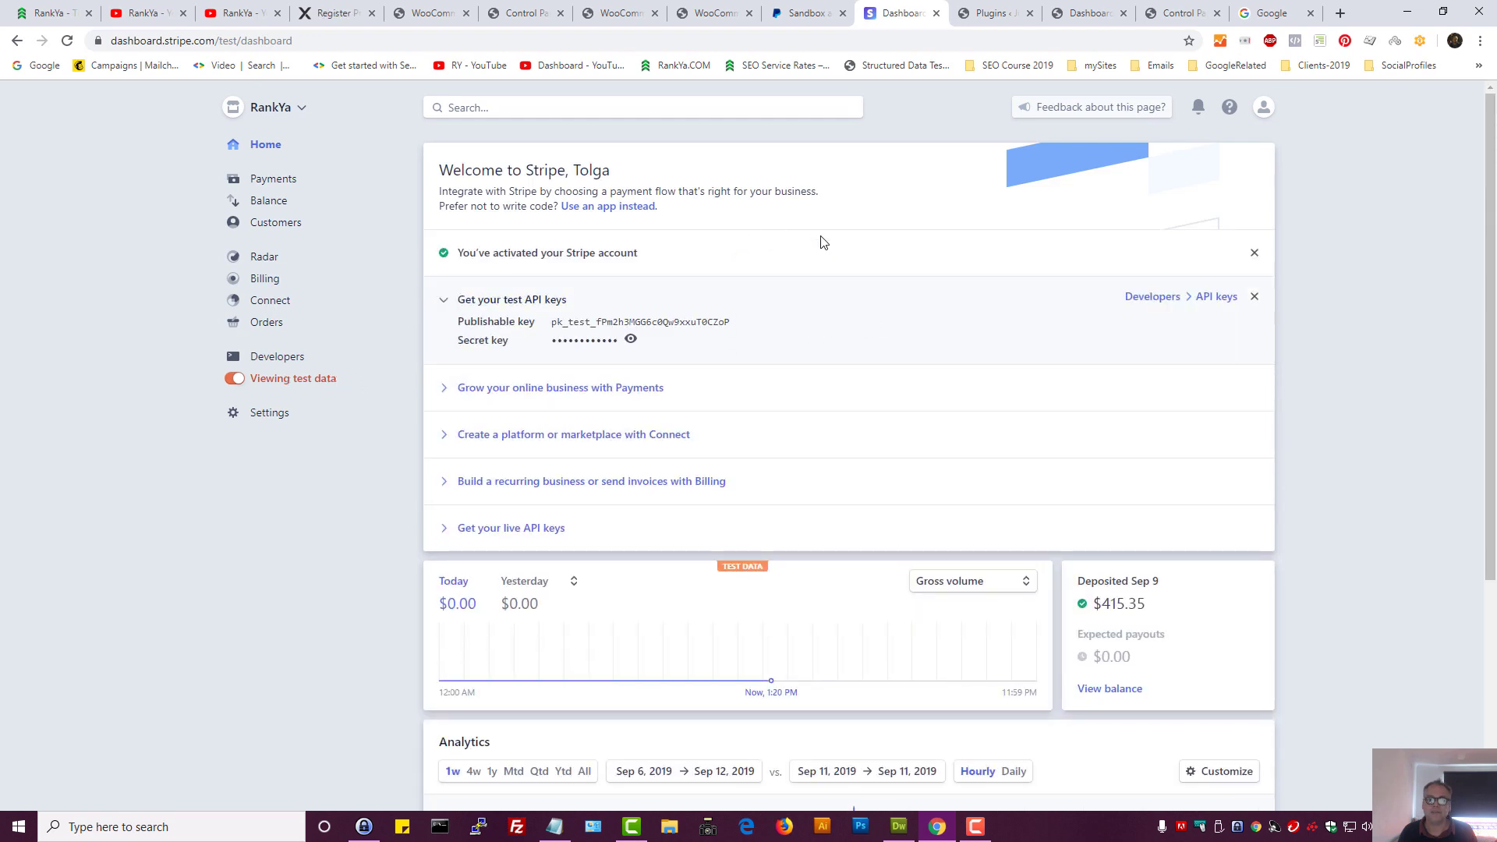
pyautogui.moveTo(495, 320); pyautogui.dragTo(535, 321)
# - Compare the test publishable and secret key fields in WooCommerce's Stripe settings with the test API keys in the Stripe dashboard
pyautogui.click(708, 6)
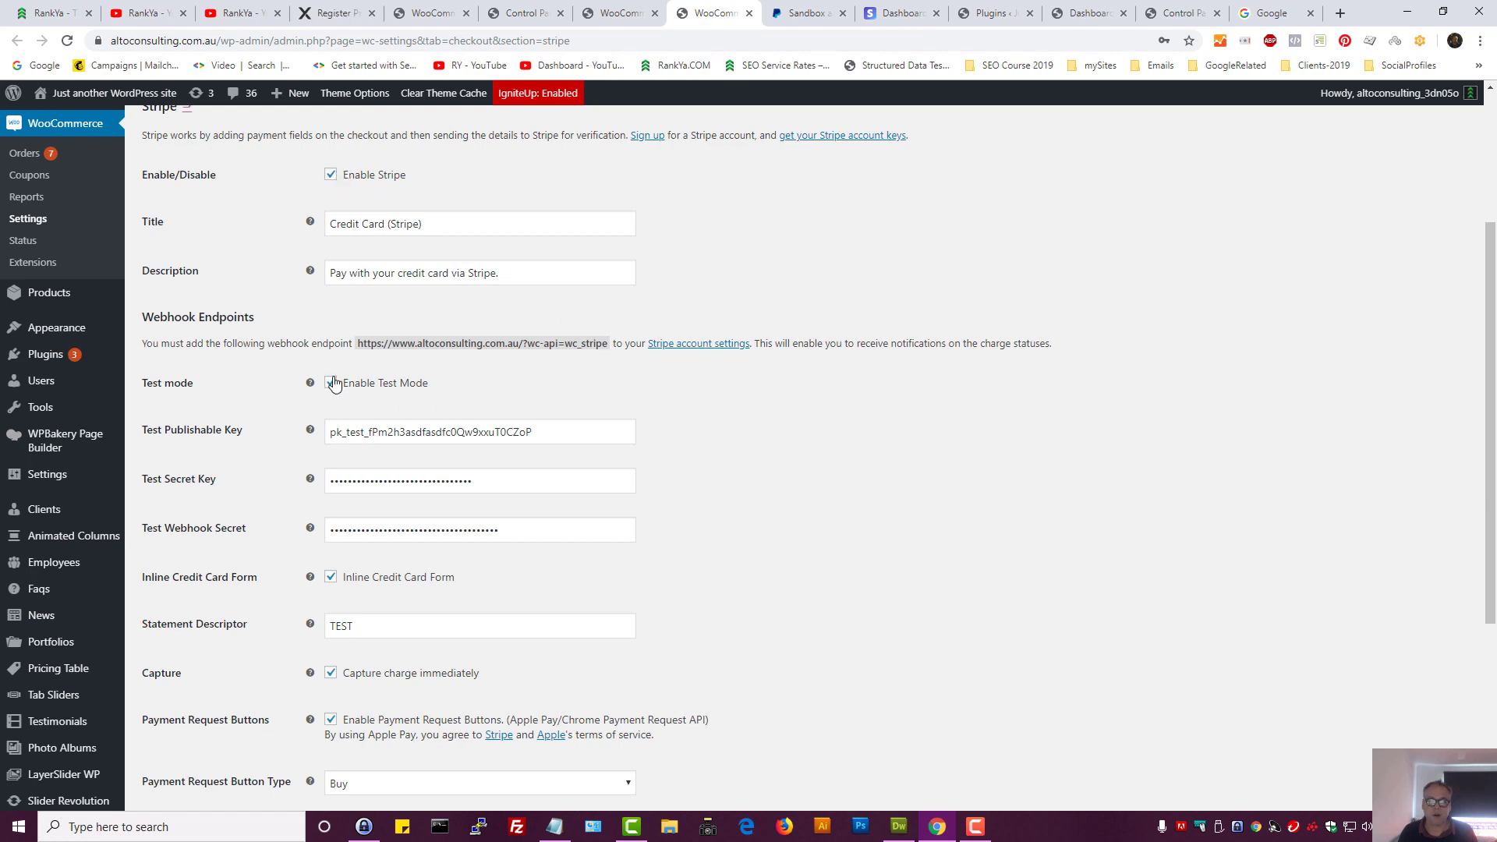
pyautogui.doubleClick(385, 433)
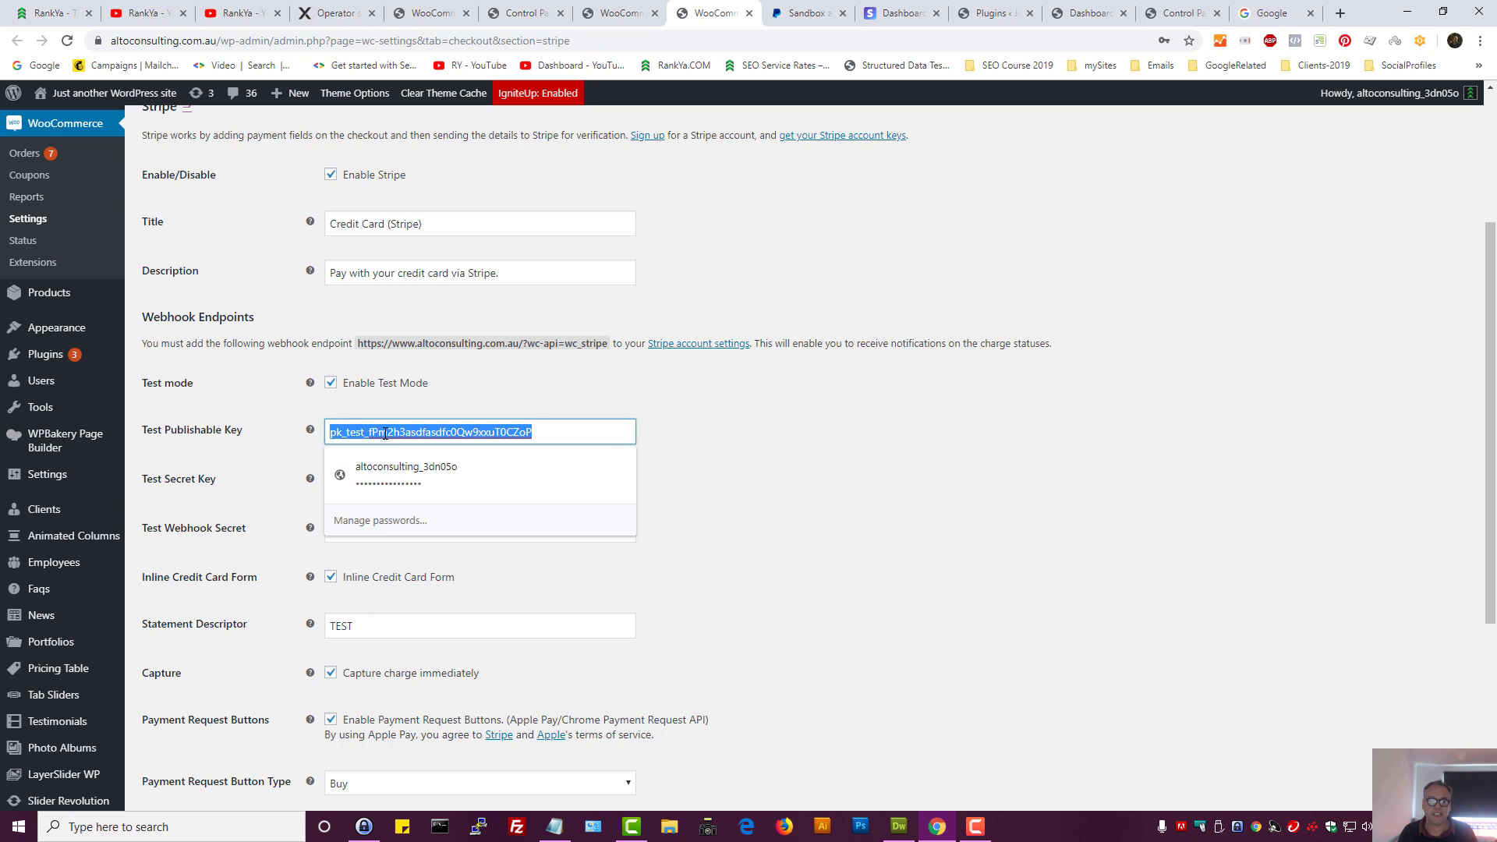
pyautogui.click(702, 441)
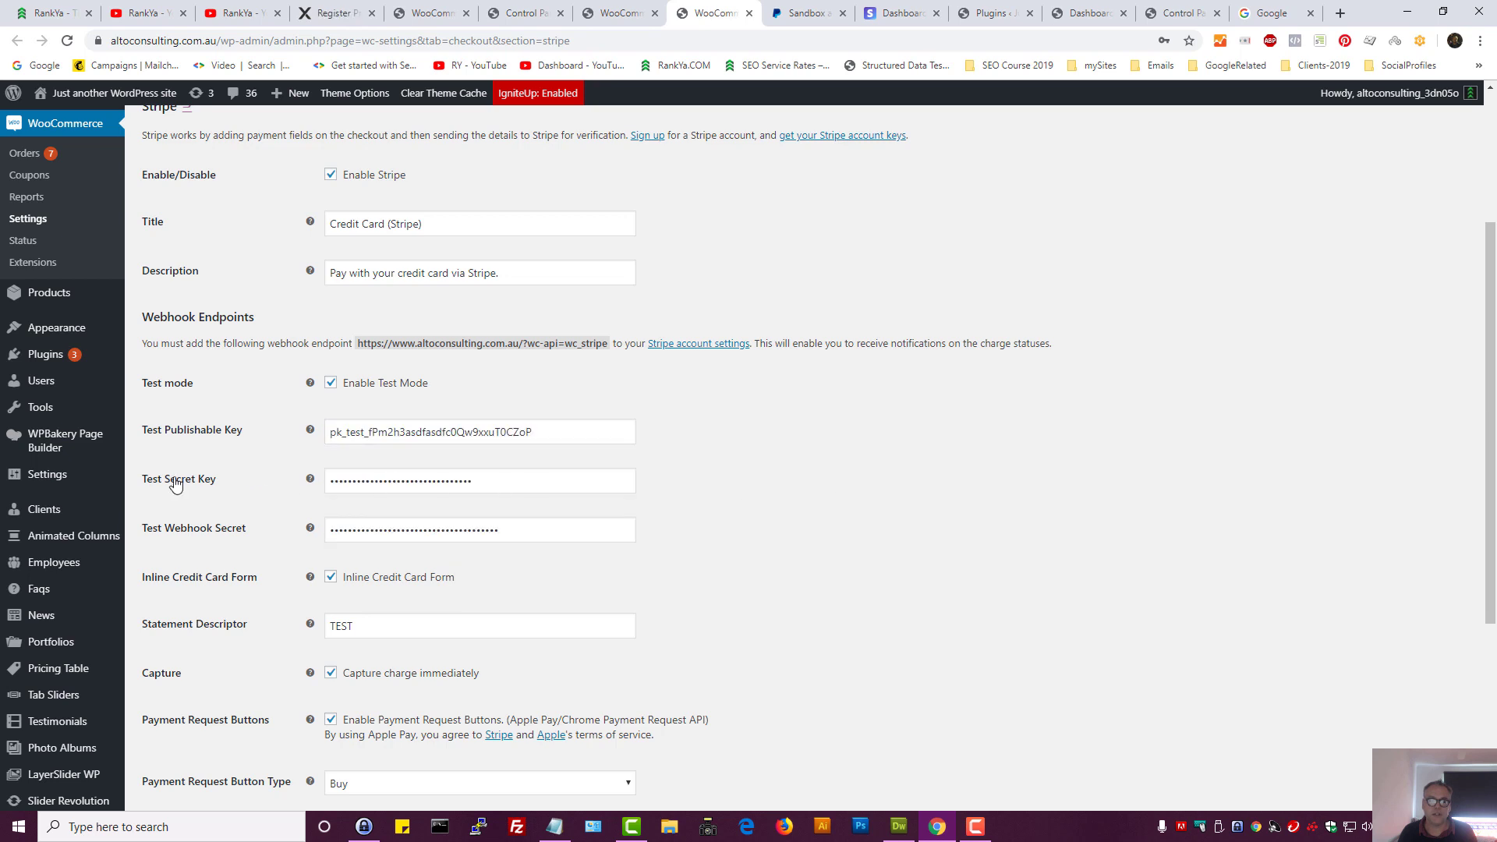
pyautogui.click(905, 13)
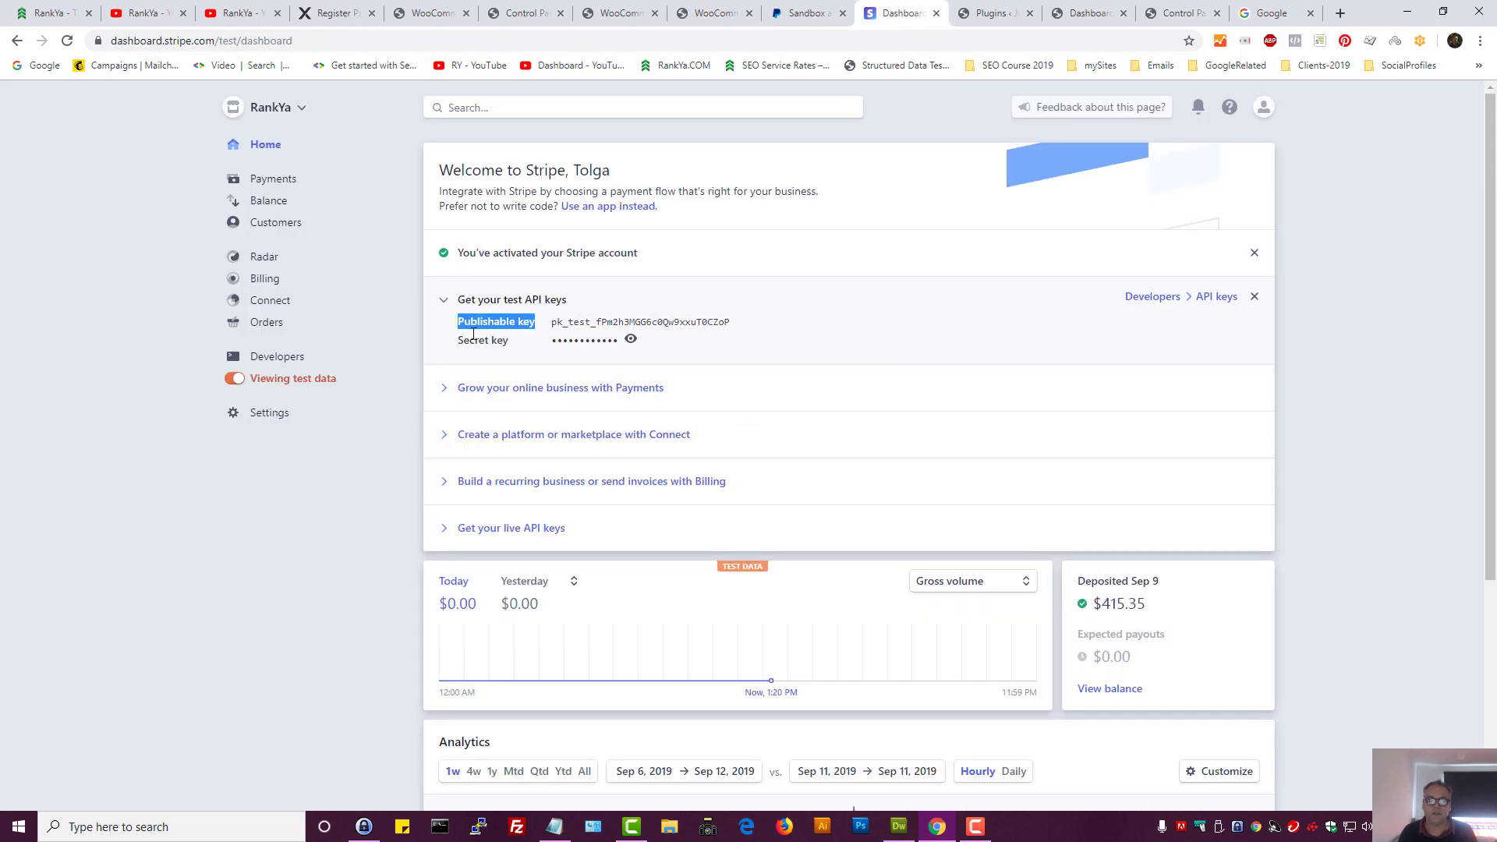
pyautogui.click(700, 12)
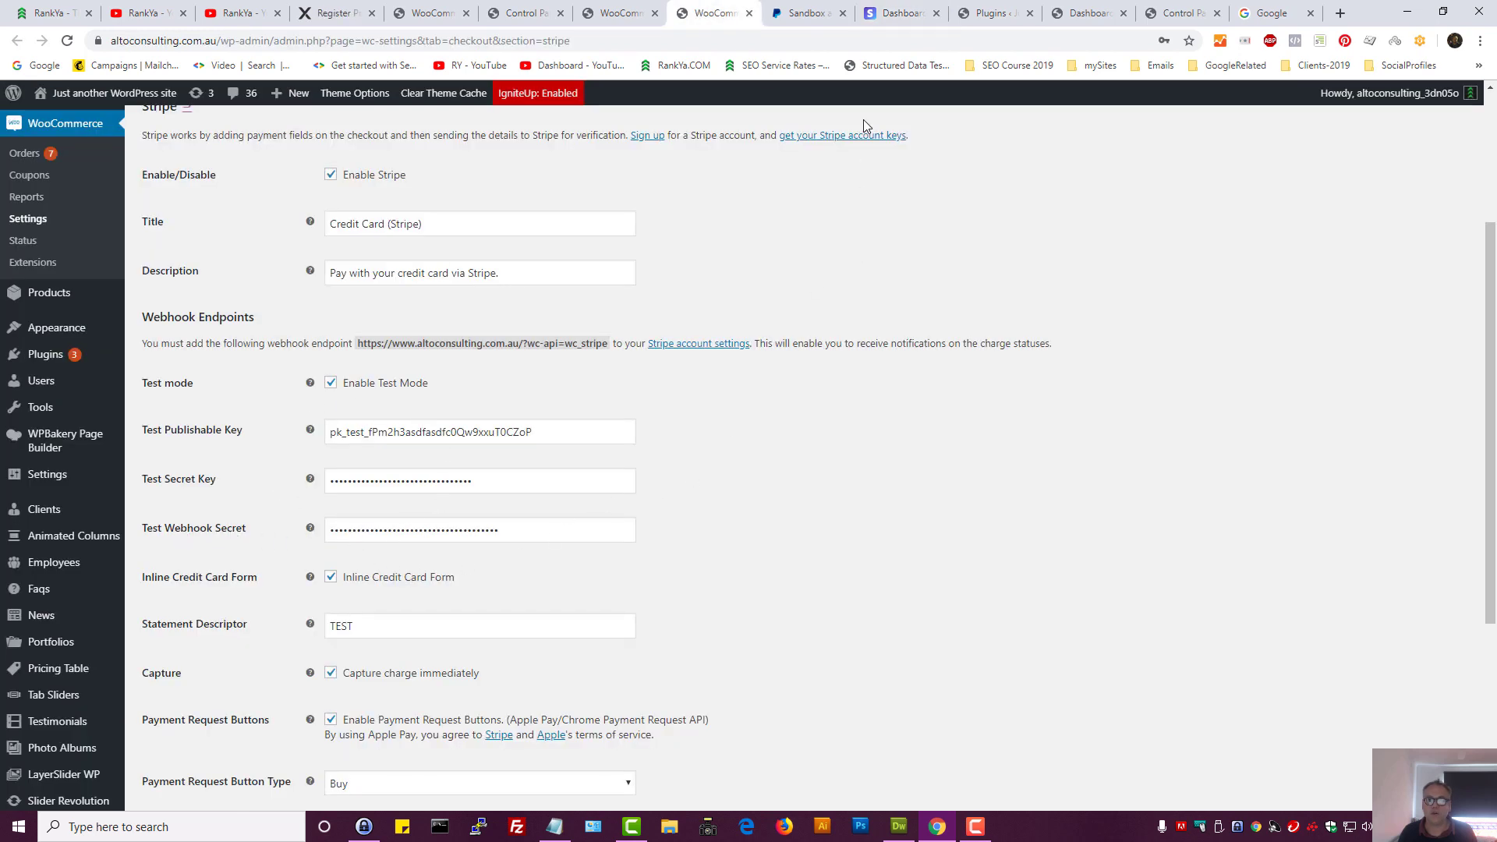
pyautogui.click(880, 11)
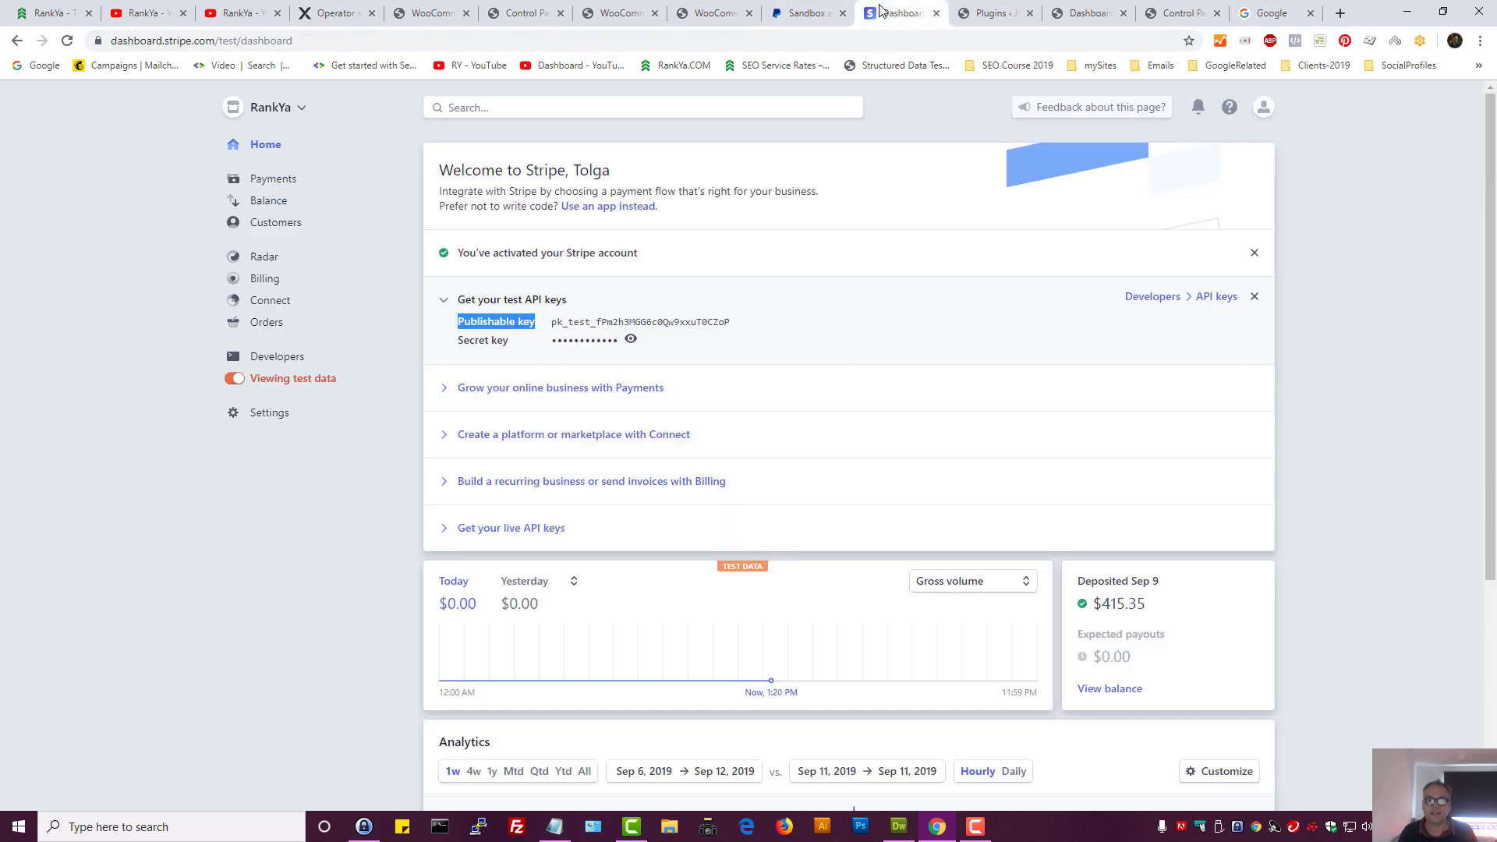
# - Search the Stripe dashboard for "webhook" and open the developers' Webhooks page
pyautogui.click(460, 108)
pyautogui.write('webhook')
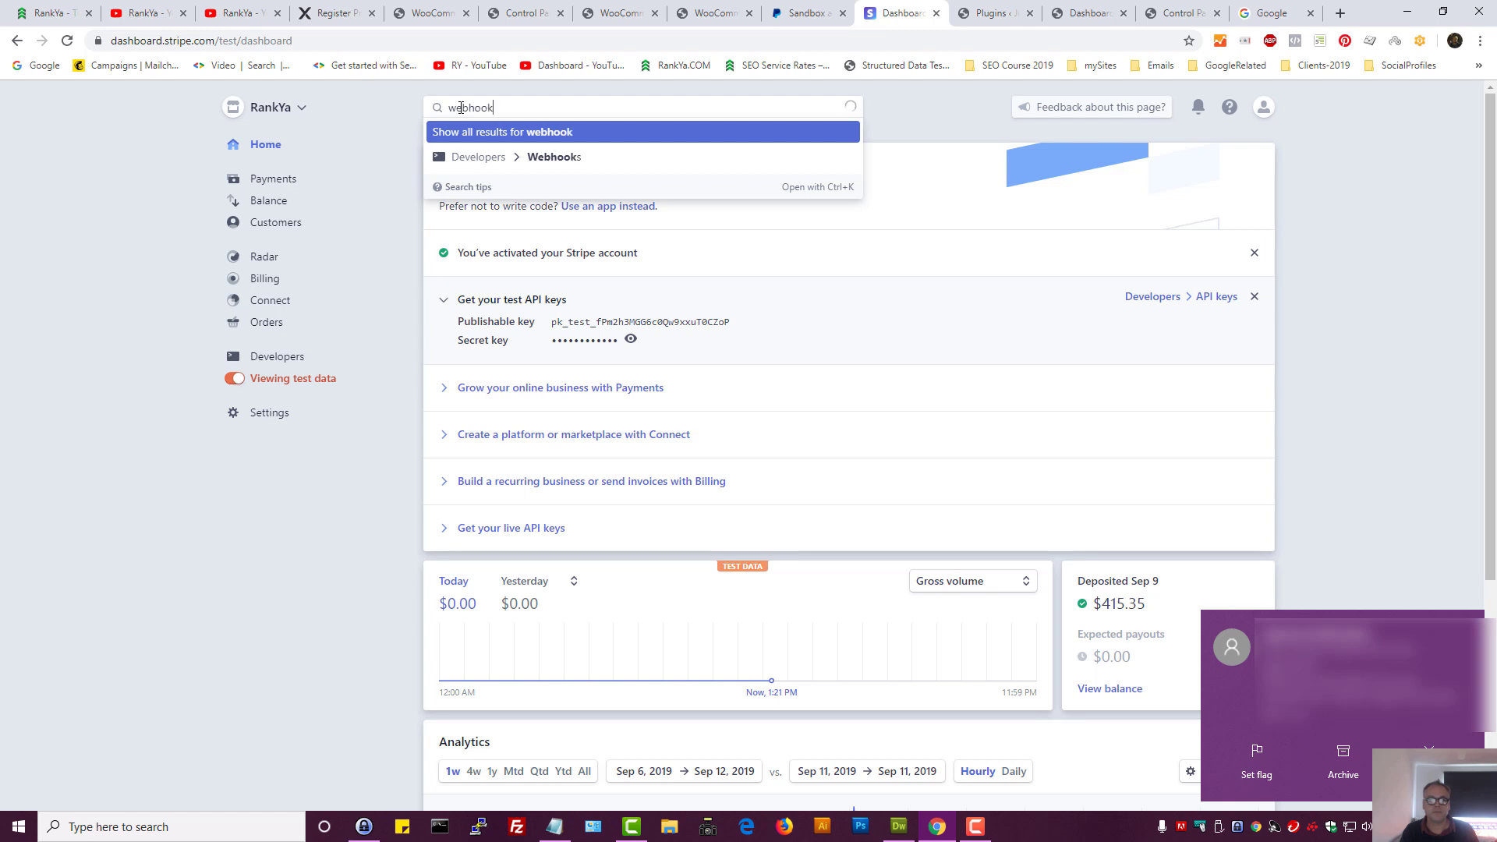
pyautogui.write('secret')
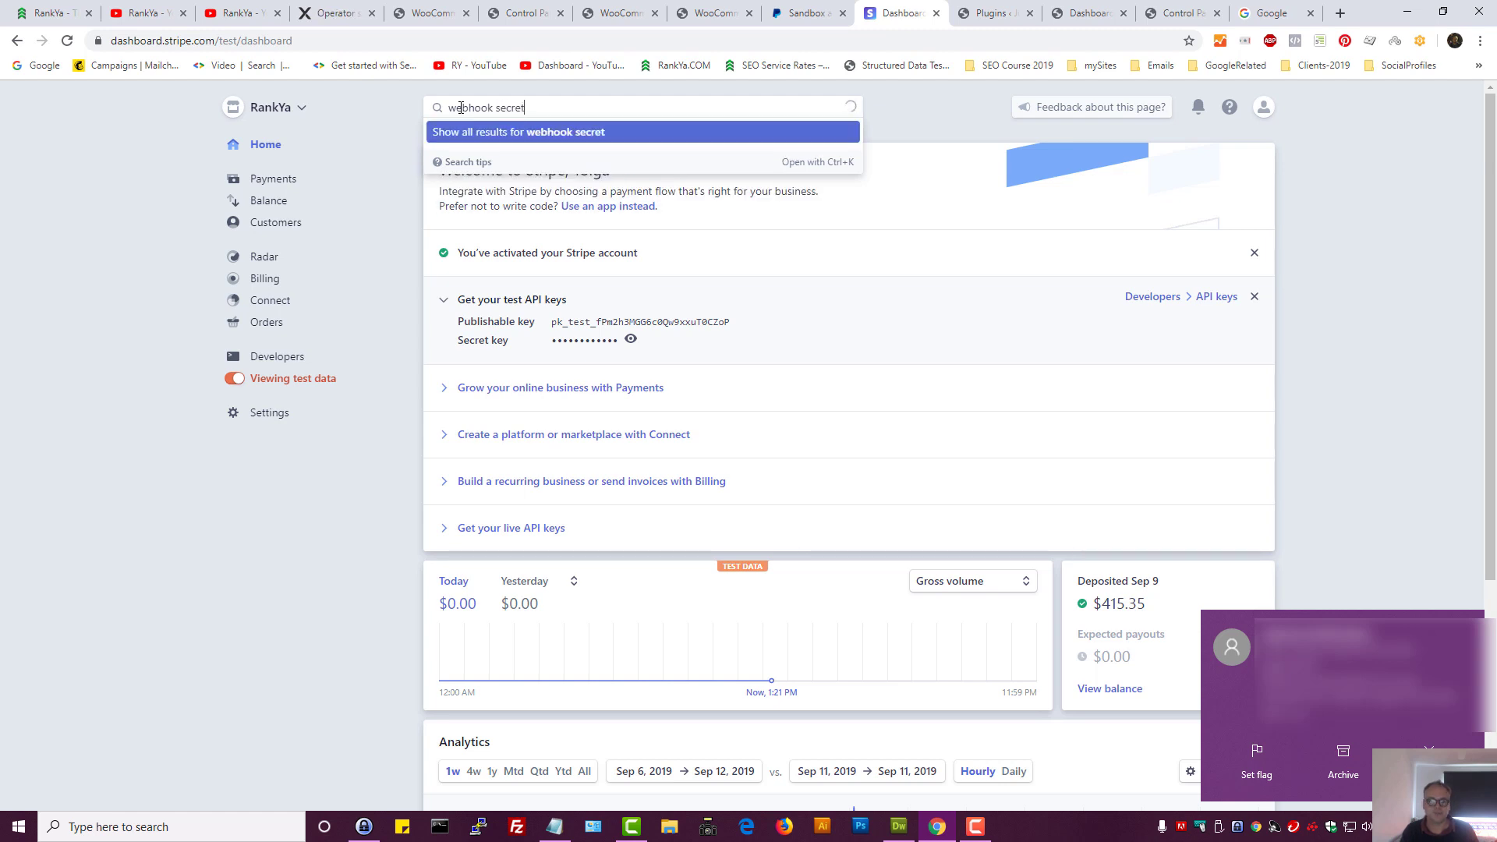
pyautogui.press('BackSpace')
pyautogui.press('BackSpace')
pyautogui.press('BackSpace')
pyautogui.press('BackSpace')
pyautogui.press('BackSpace')
pyautogui.press('BackSpace')
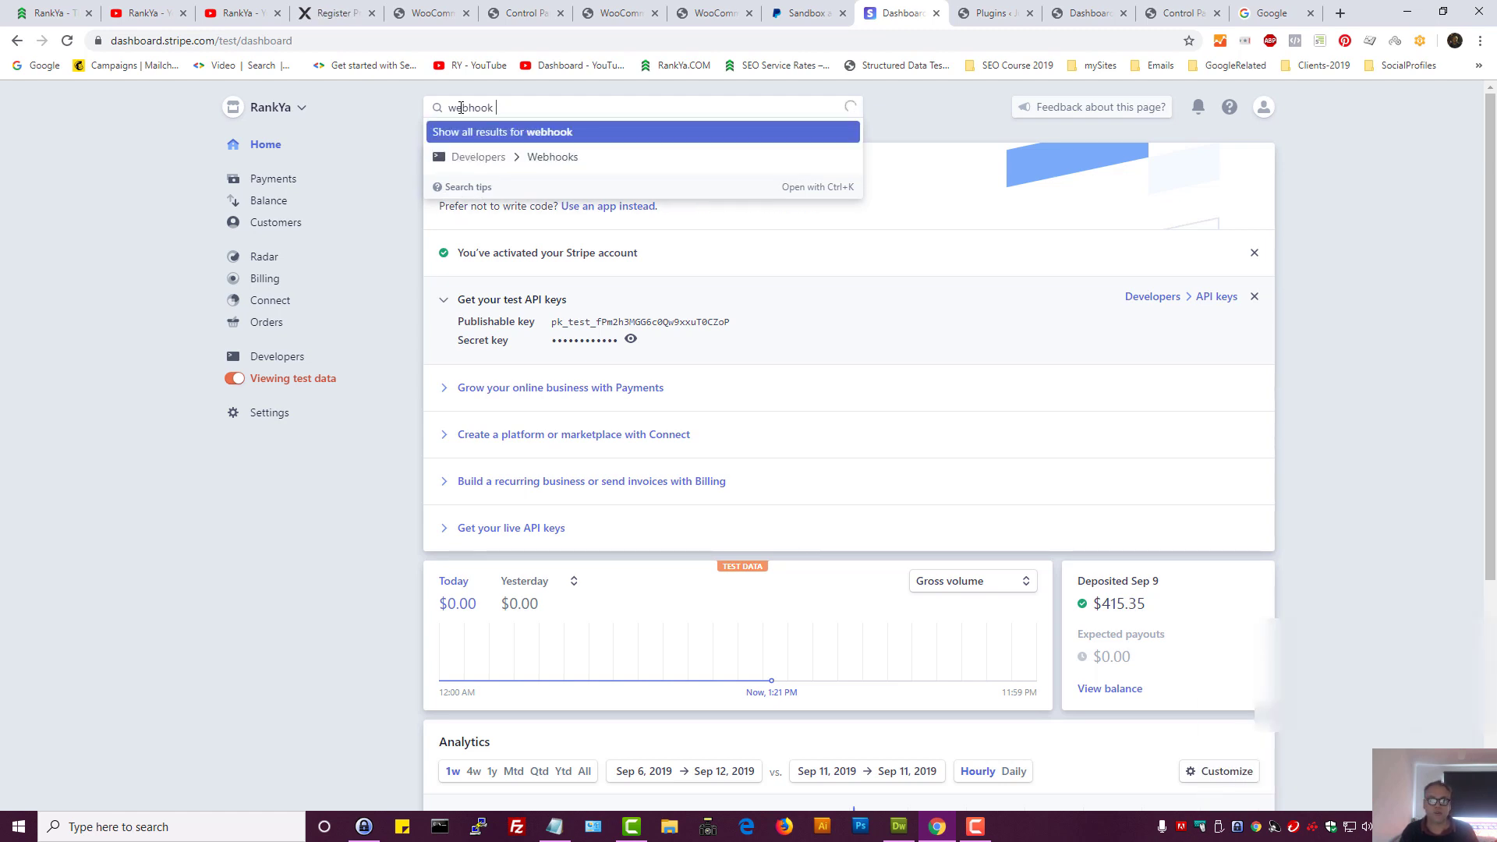
pyautogui.press('Return')
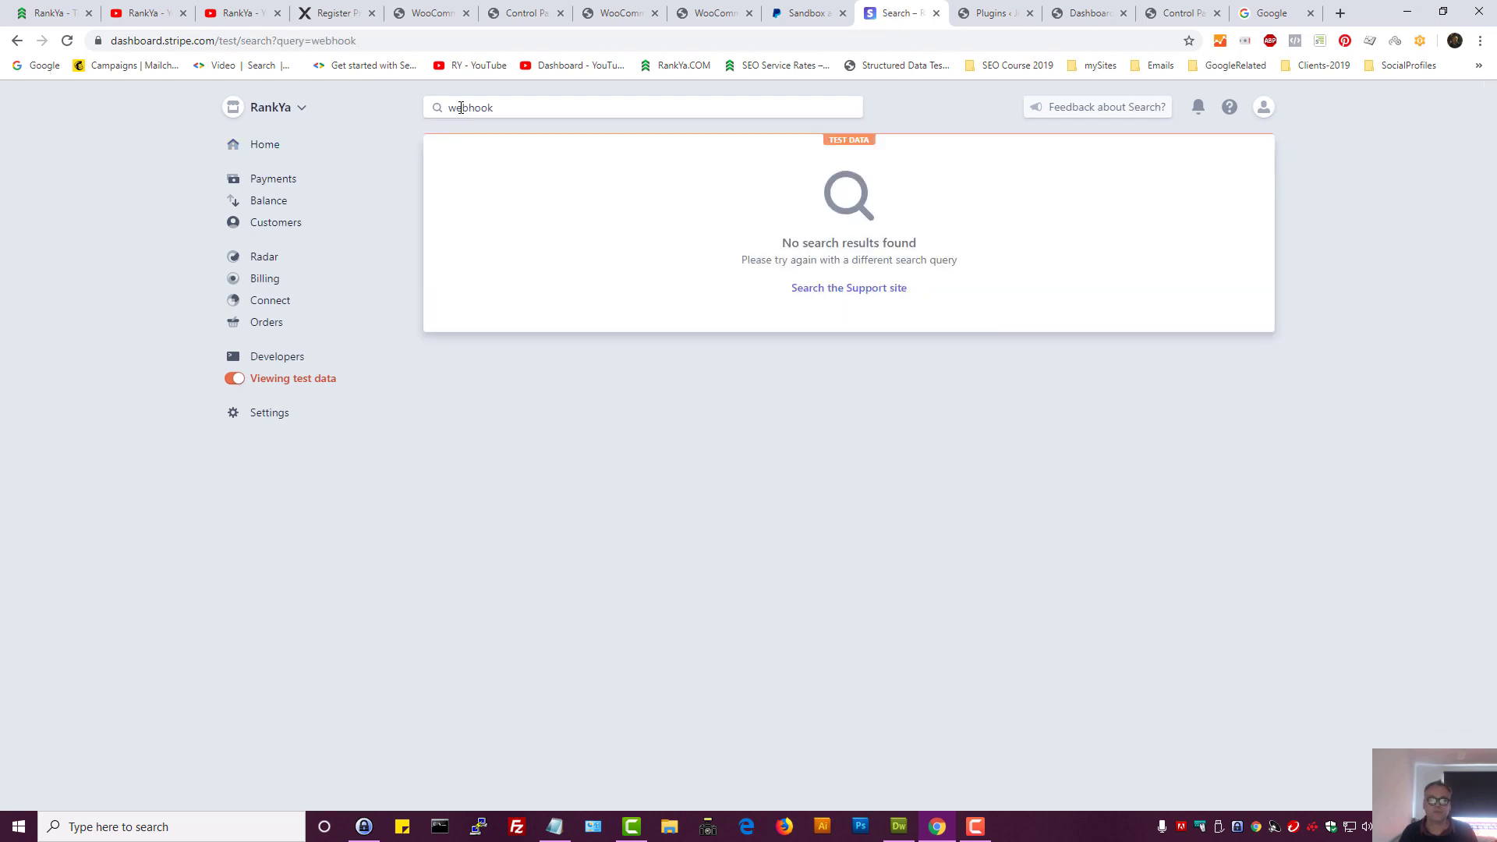
pyautogui.click(541, 109)
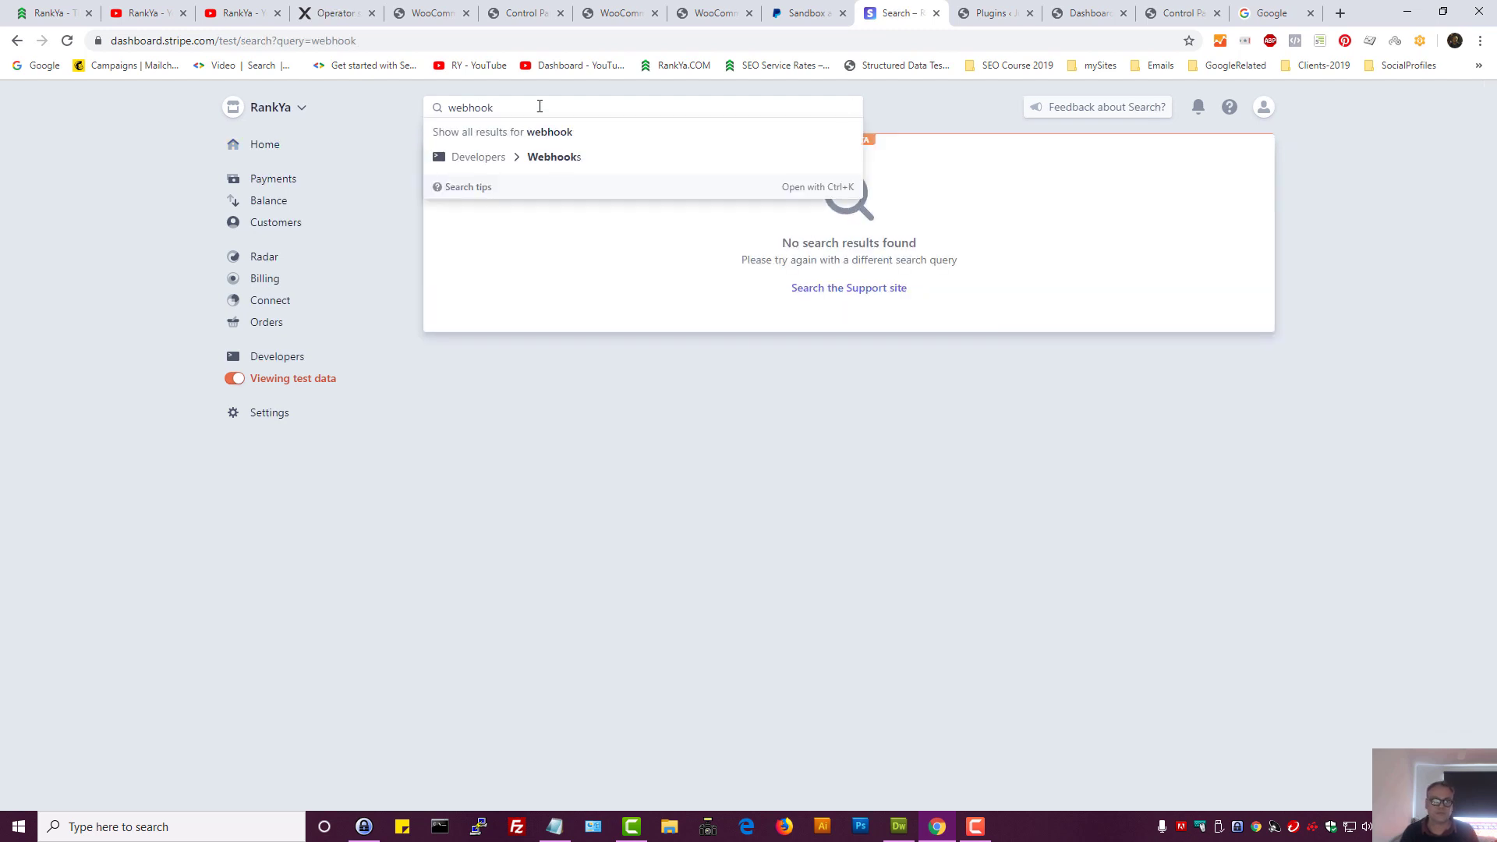
pyautogui.click(541, 157)
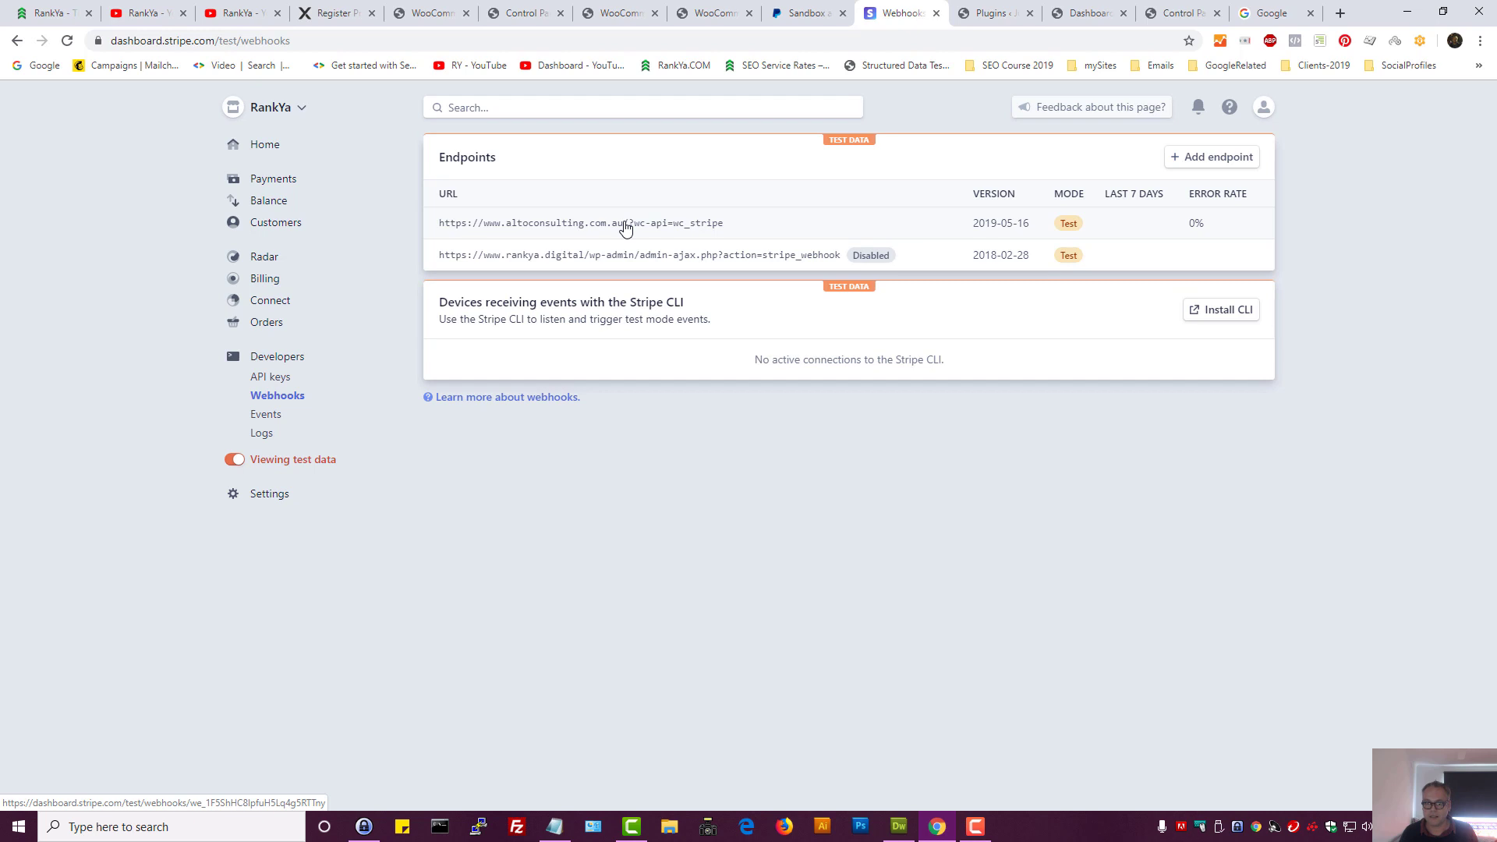
# - Examine the form for adding a webhook endpoint, cancel it, and open the existing altoconsulting.com.au wc_stripe endpoint
pyautogui.click(1197, 159)
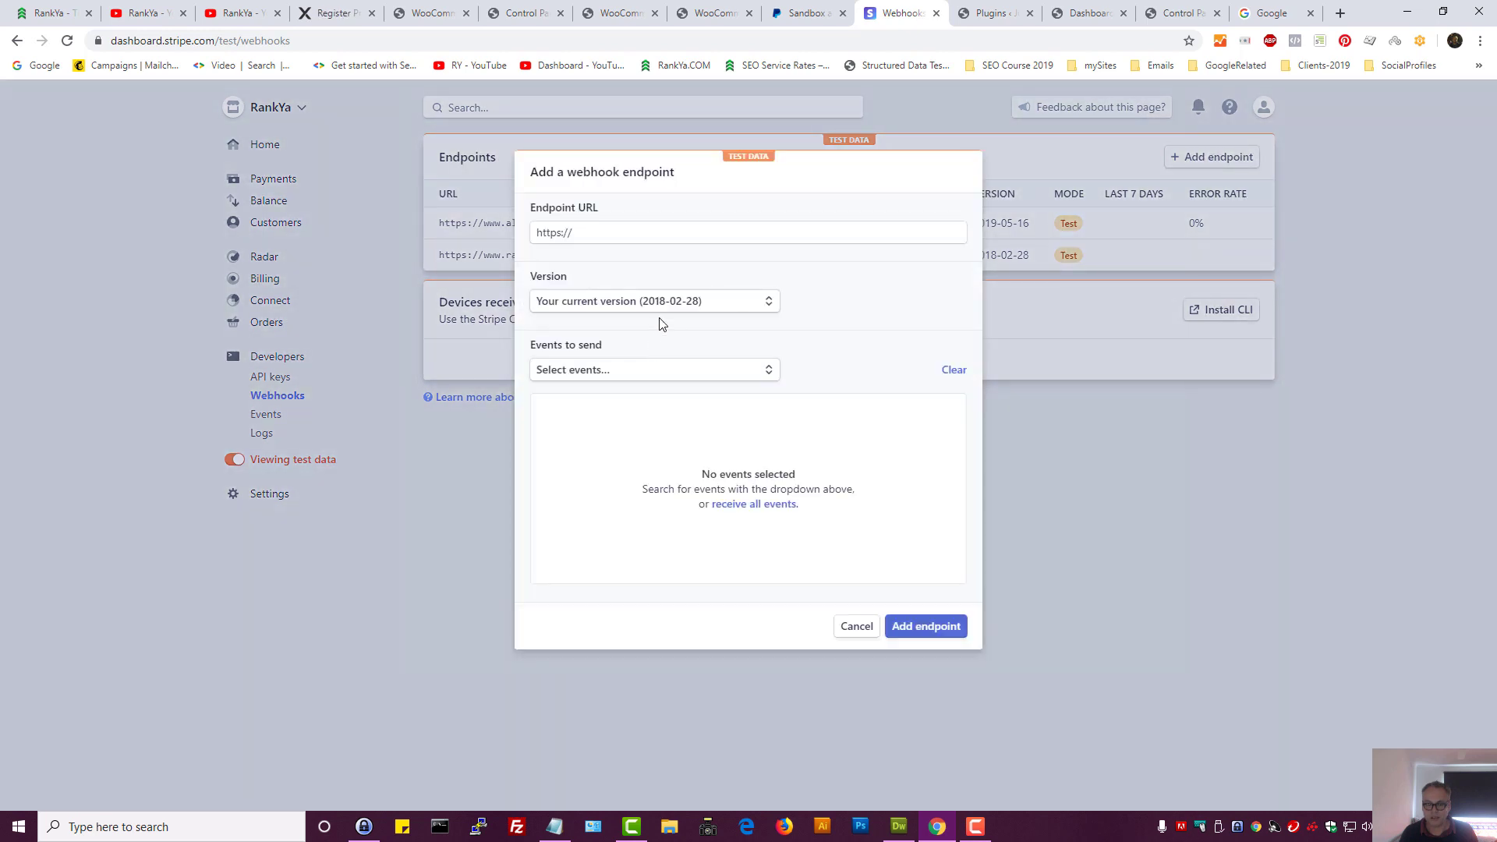
pyautogui.click(854, 625)
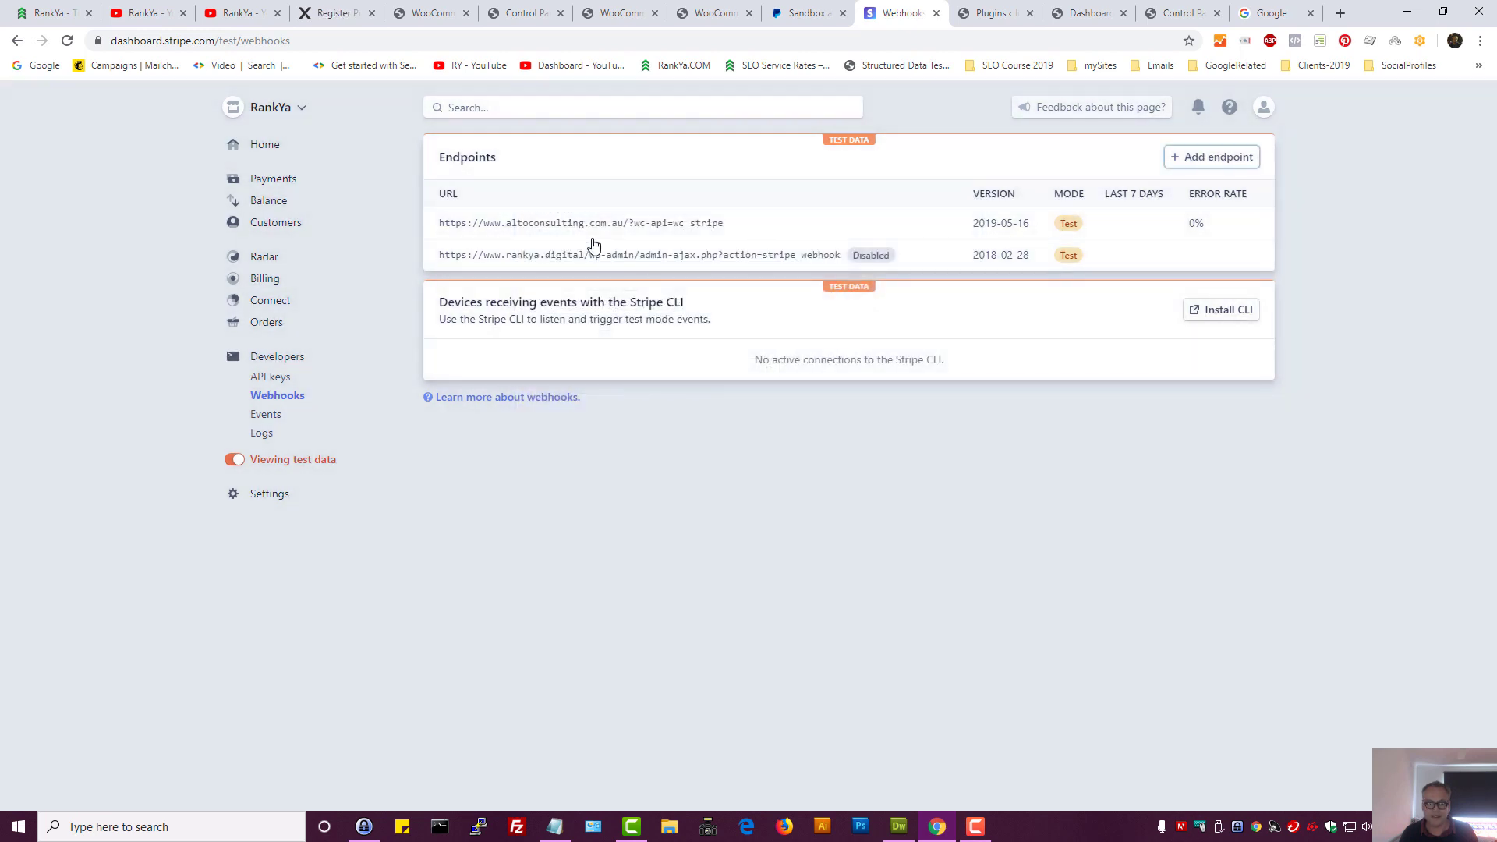
pyautogui.click(568, 238)
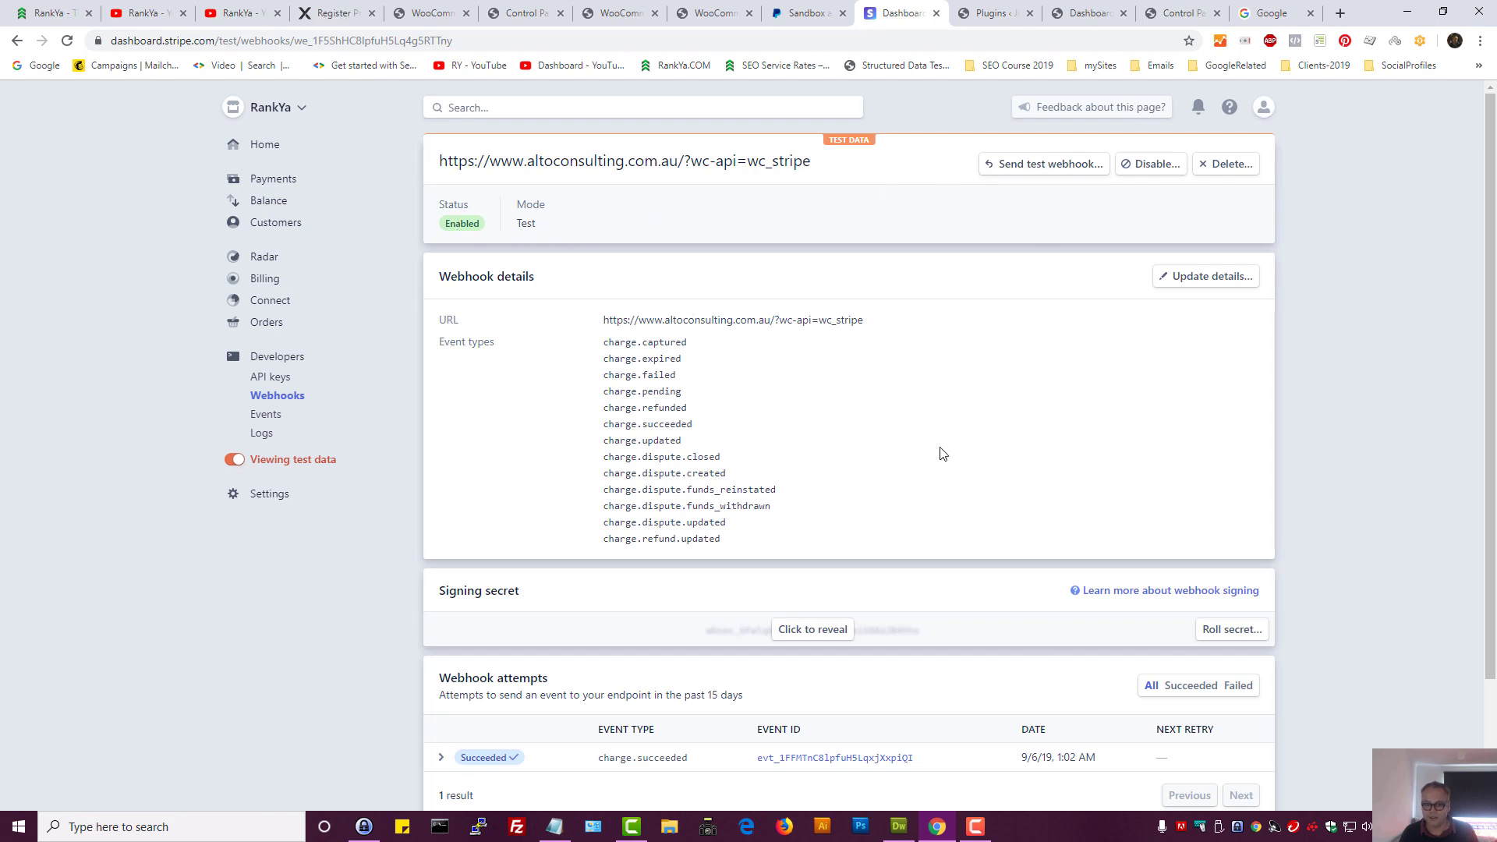
# - Locate the endpoint's signing secret section and match it to the Test Webhook Secret field in WooCommerce's Stripe settings
pyautogui.scroll(-1, 939, 456)
pyautogui.tripleClick(453, 514)
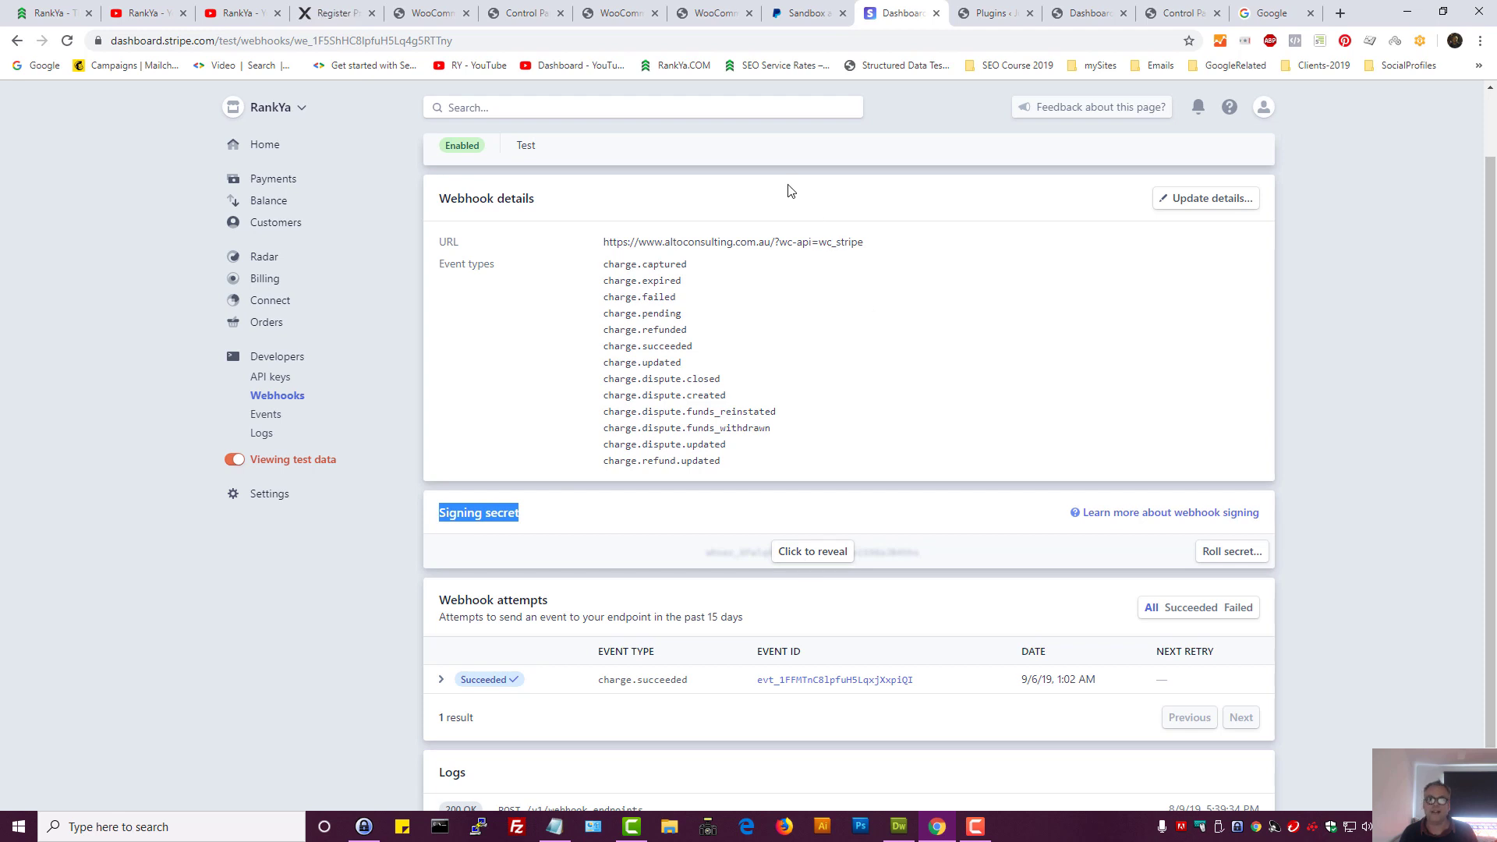
pyautogui.click(708, 13)
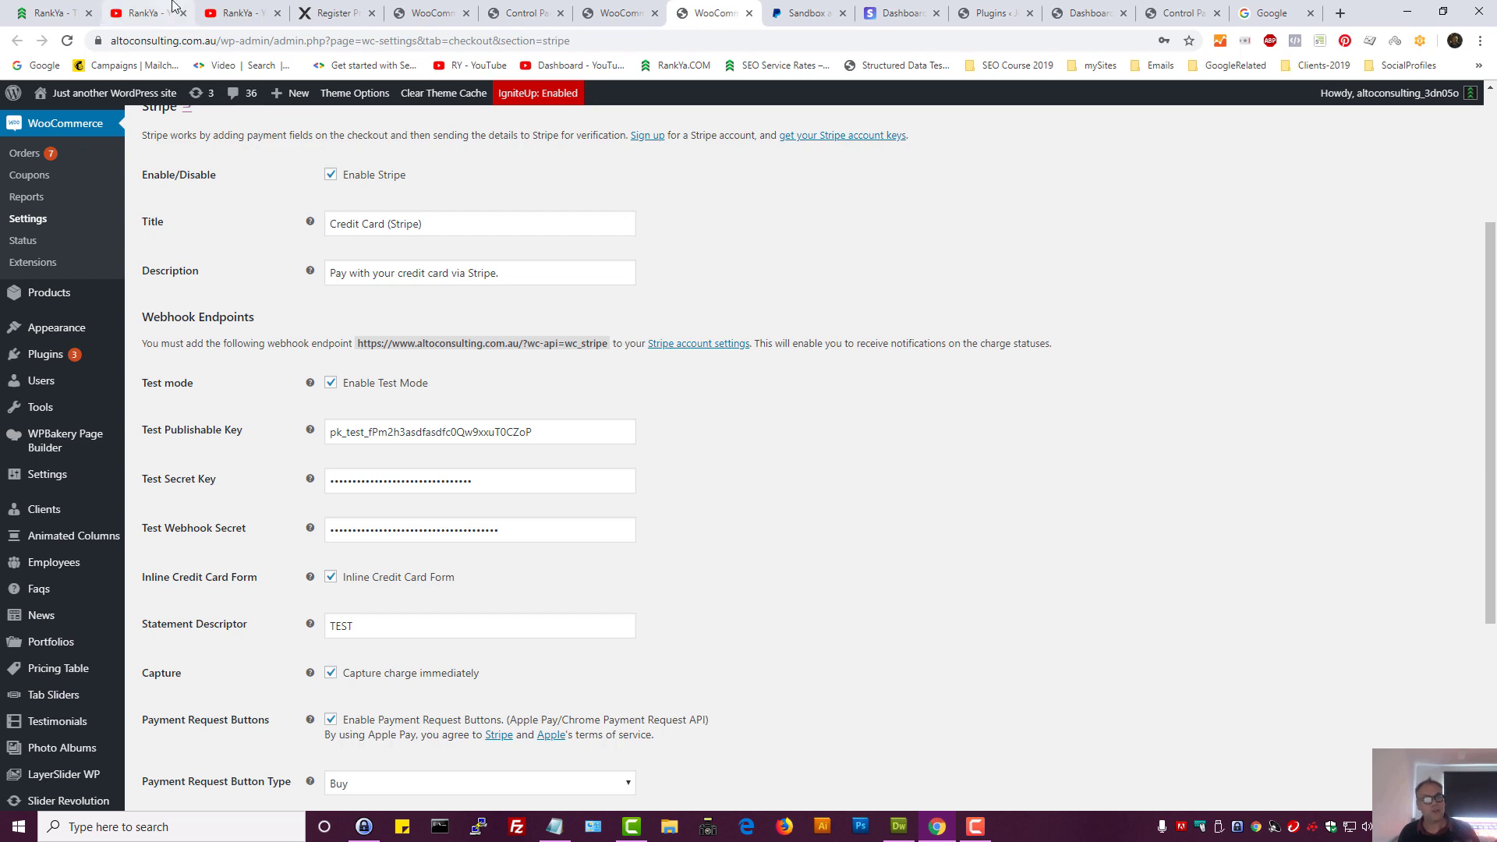
# - Revisit the RankYa channel's WordPress installation videos and the Jupiter Control Panel's templates
pyautogui.click(266, 14)
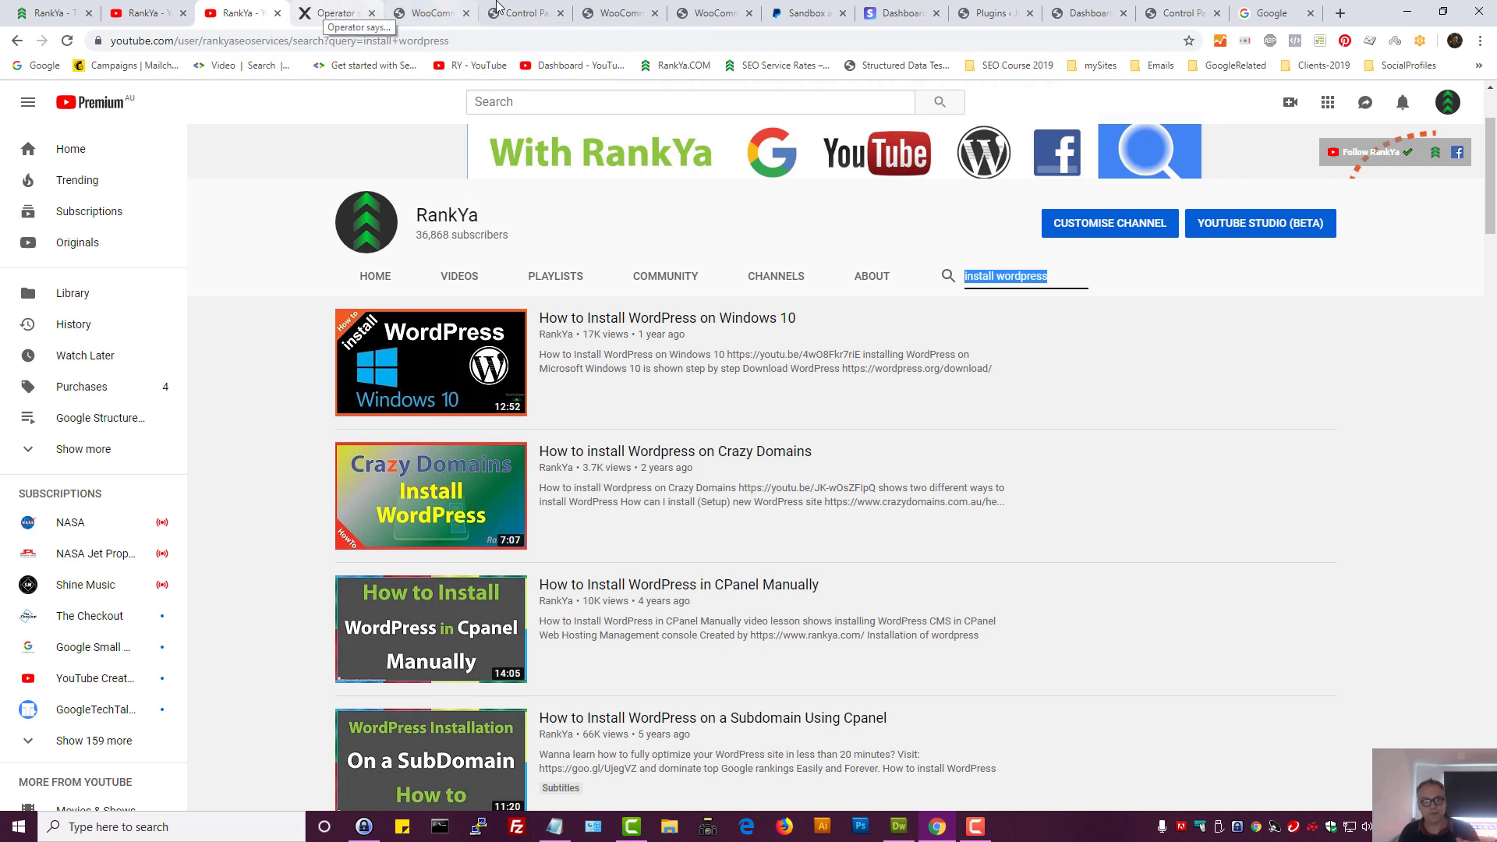
pyautogui.click(525, 10)
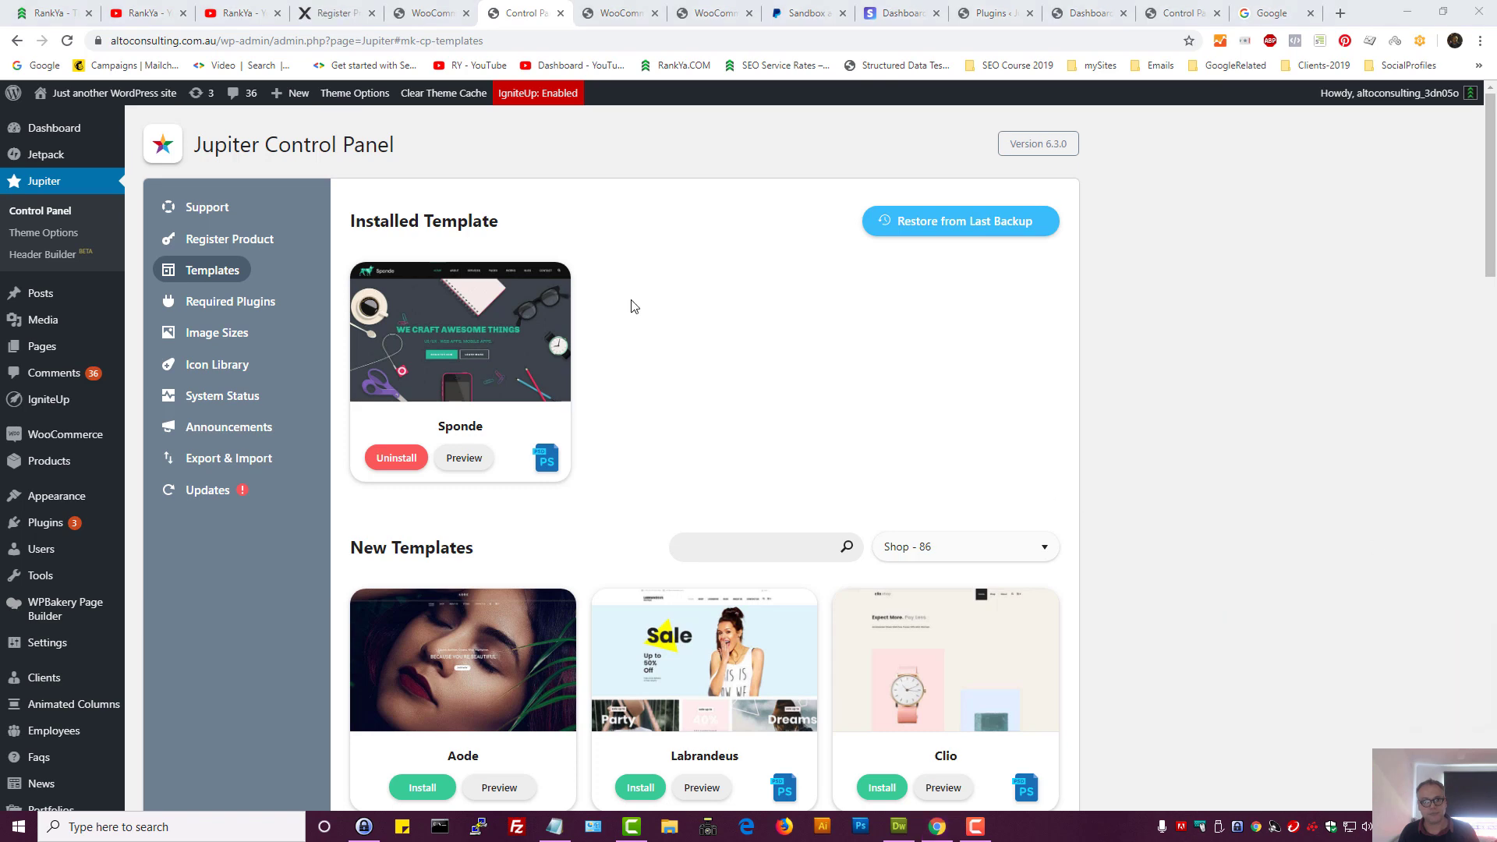
# - Revisit PayPal's Sandbox Test Accounts and try the Business (Merchant Account) type in the account form, closing it without creating an account
pyautogui.click(602, 5)
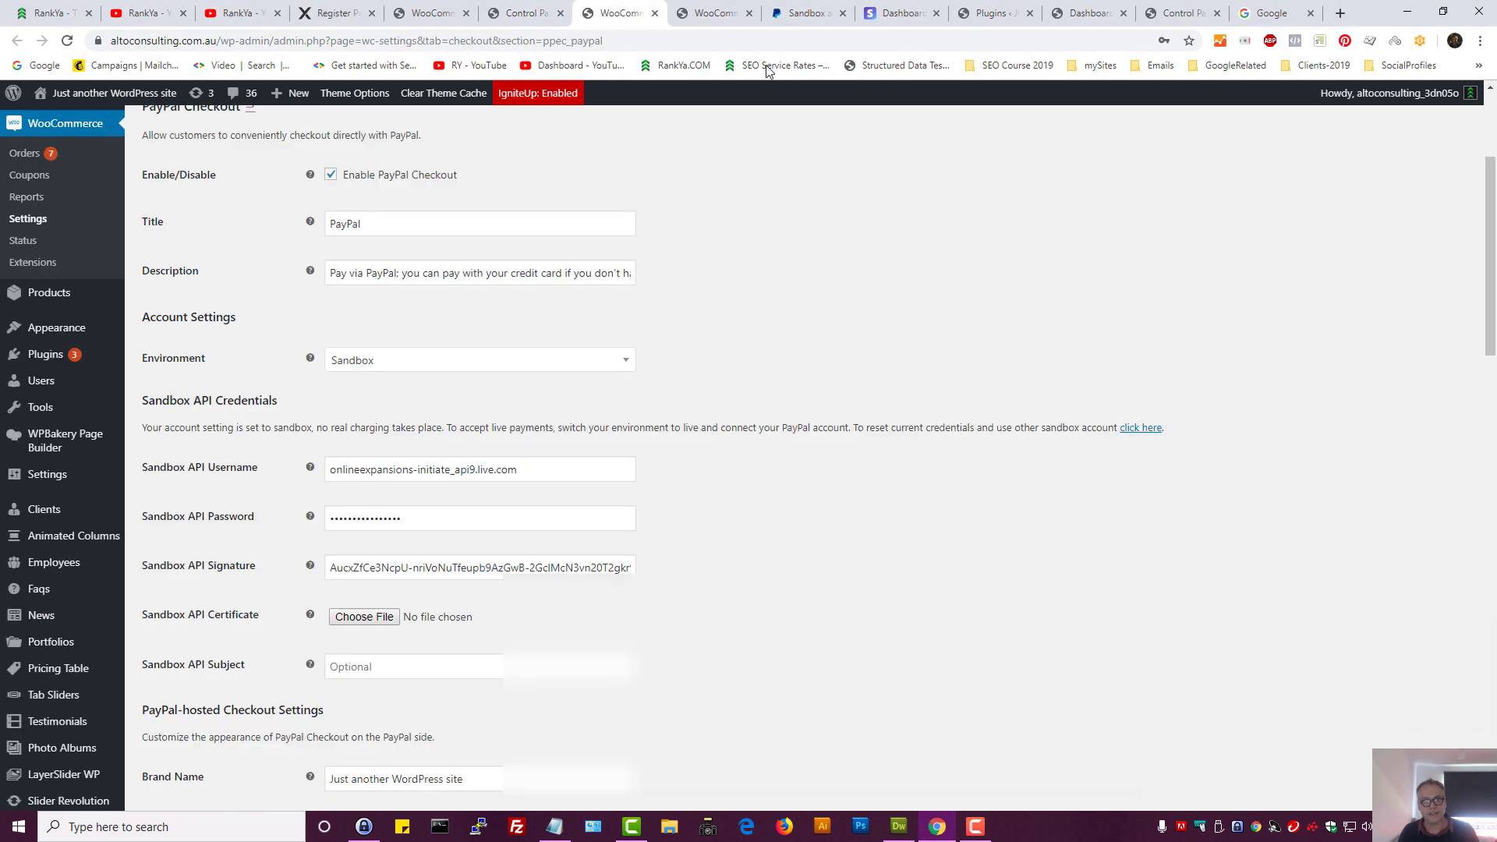
pyautogui.click(803, 12)
pyautogui.tripleClick(616, 186)
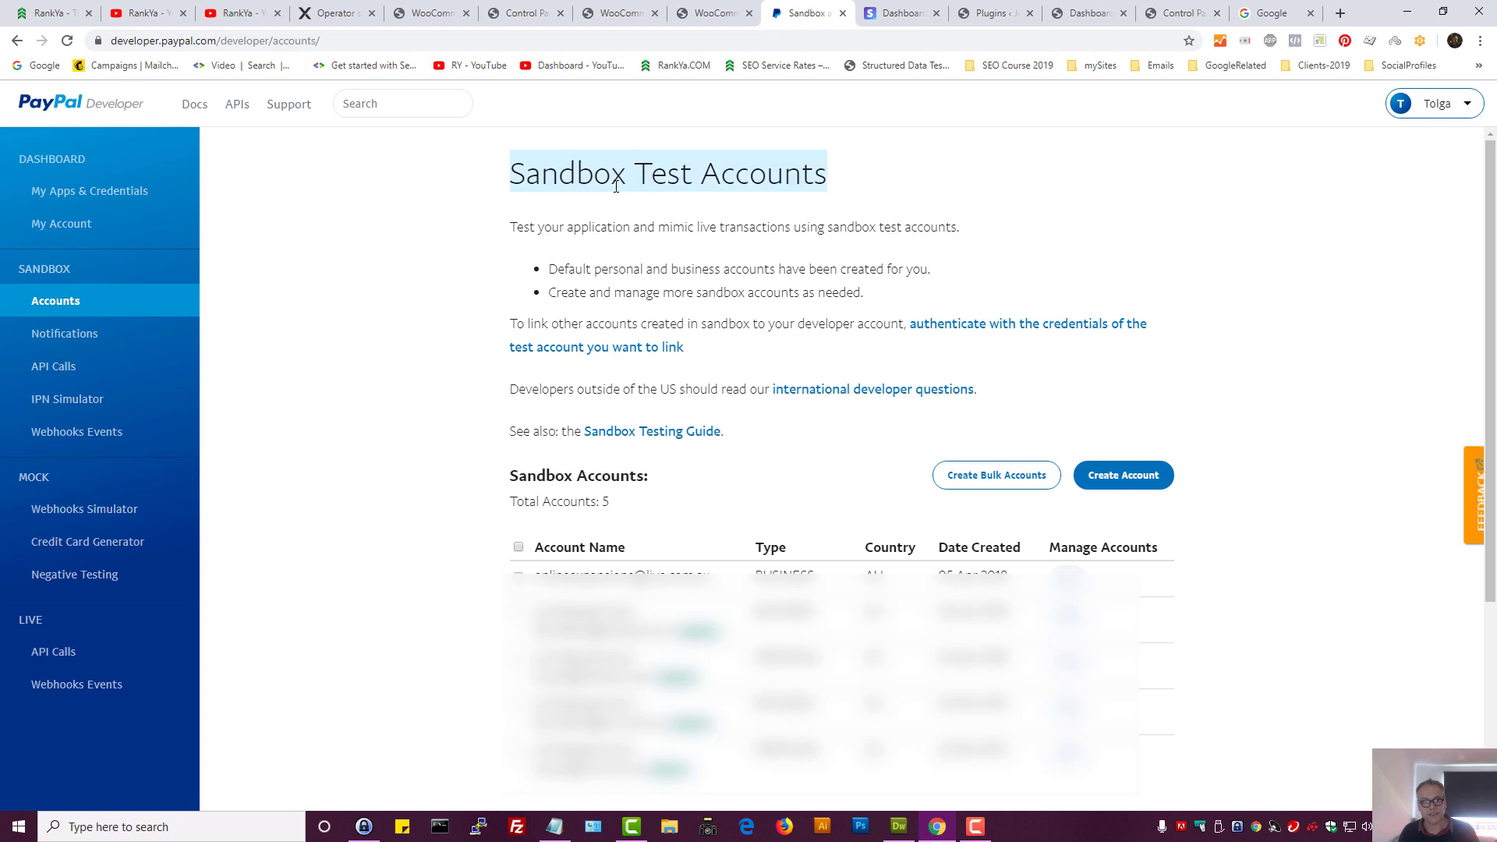
pyautogui.click(897, 190)
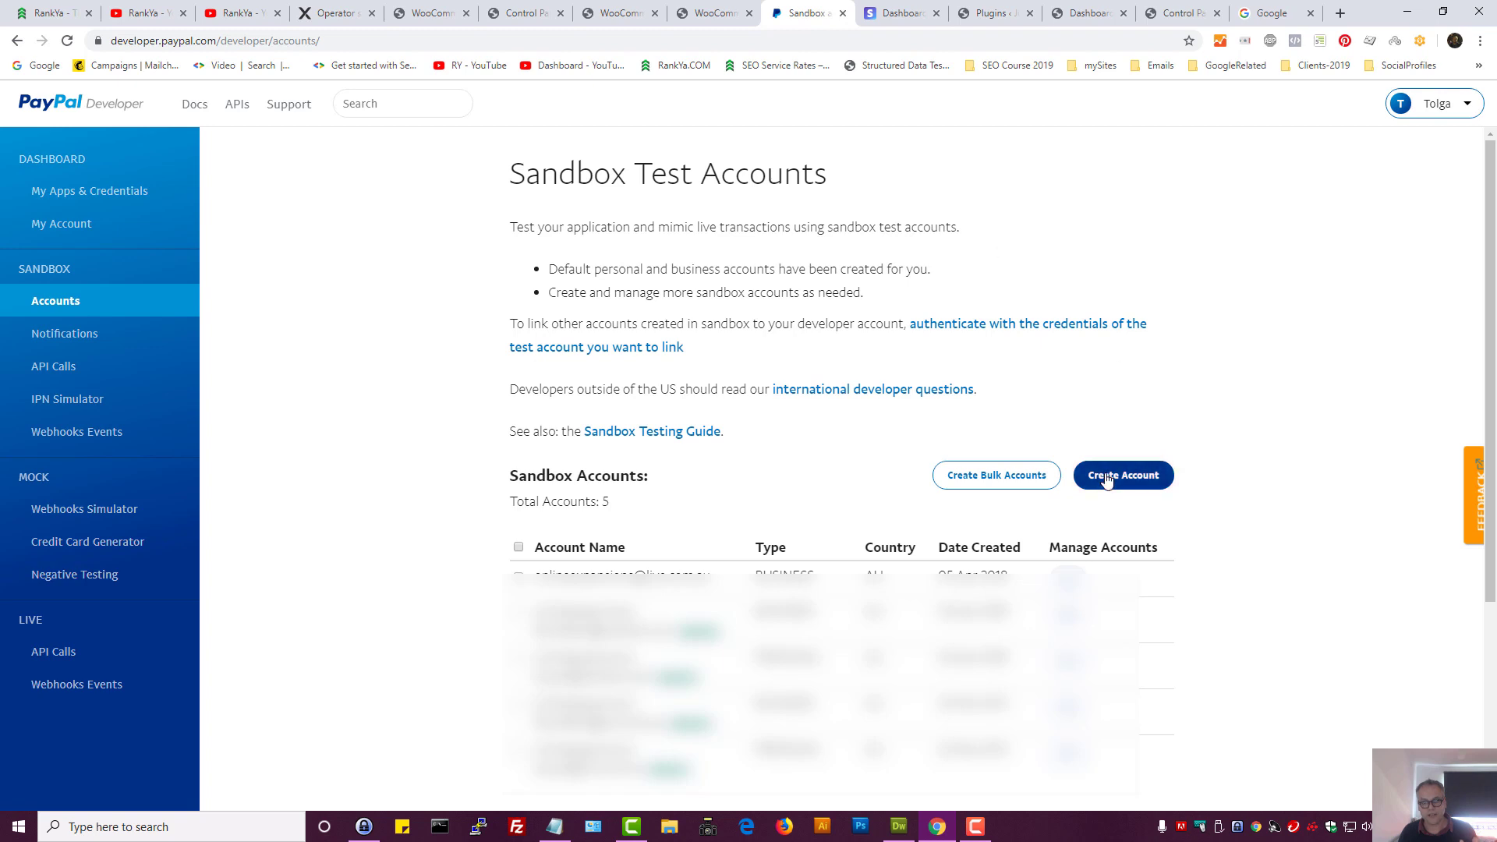
pyautogui.click(1159, 470)
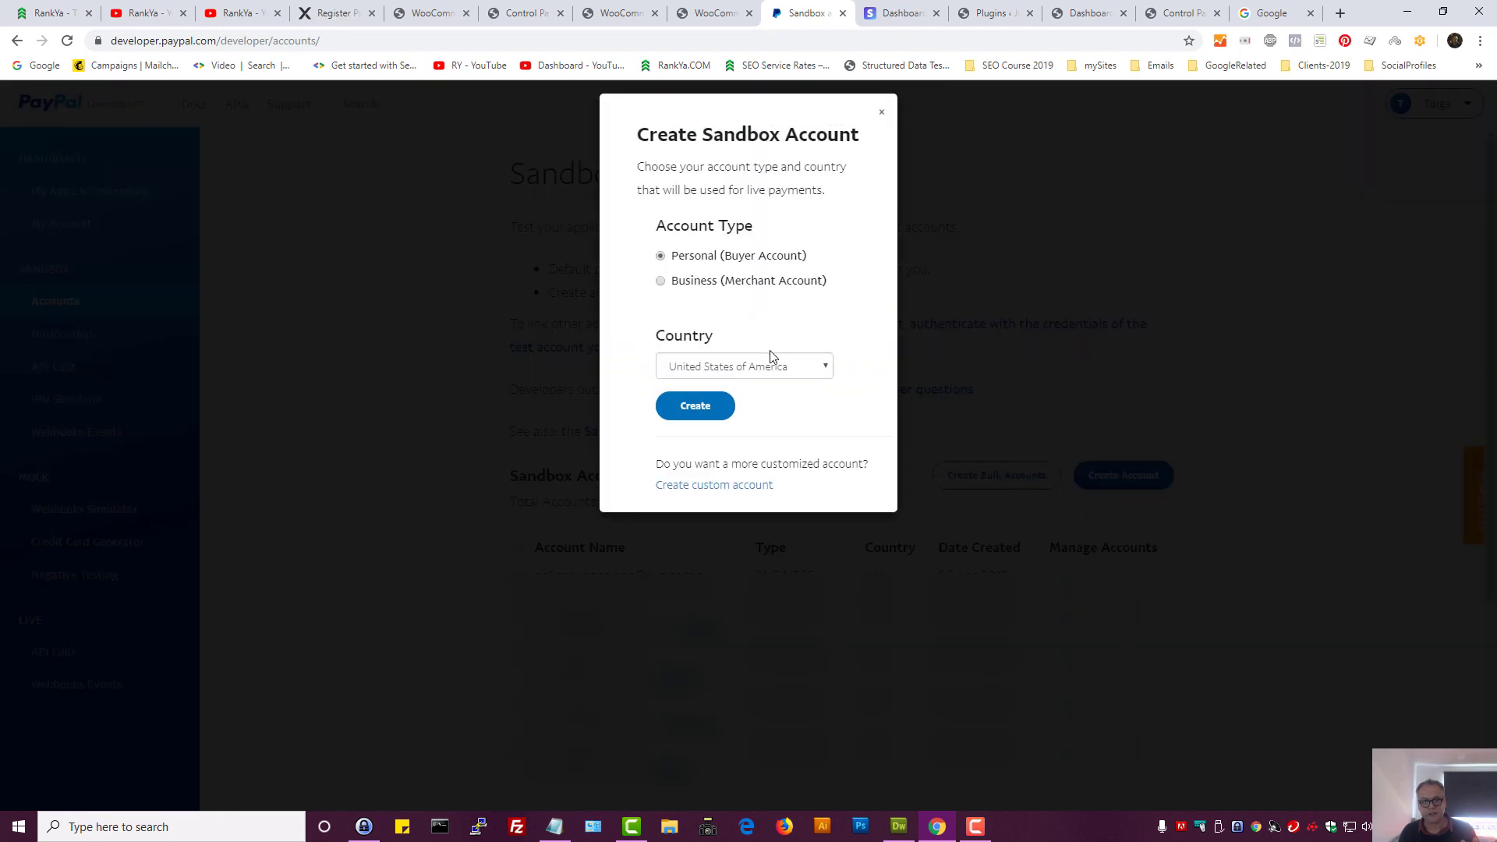
pyautogui.click(686, 282)
pyautogui.click(1211, 249)
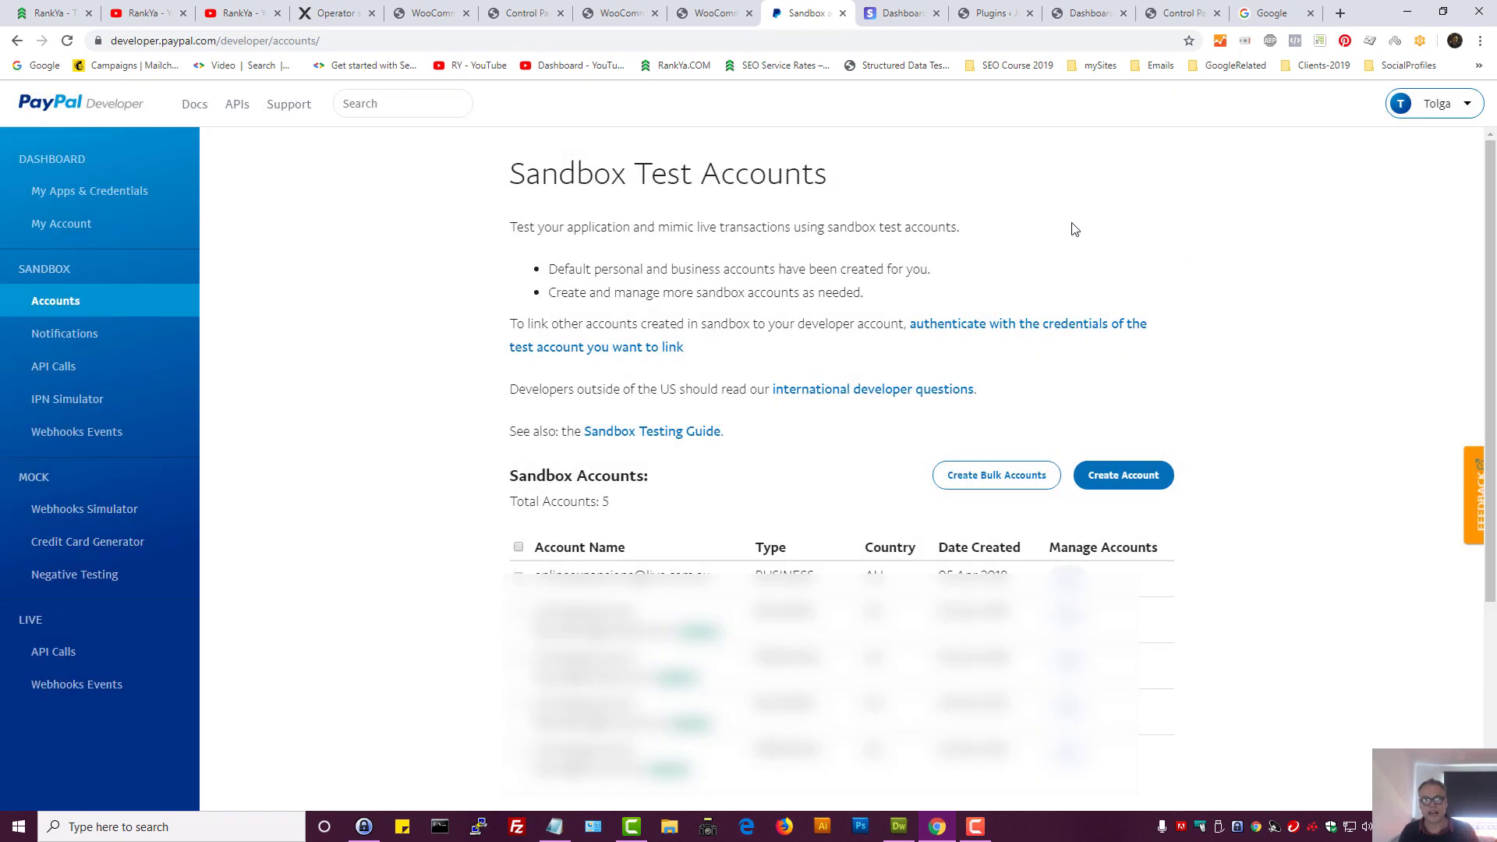
# - Review the PayPal Checkout sandbox credentials, and compare Stripe's webhook details with WooCommerce's Stripe test settings
pyautogui.click(600, 15)
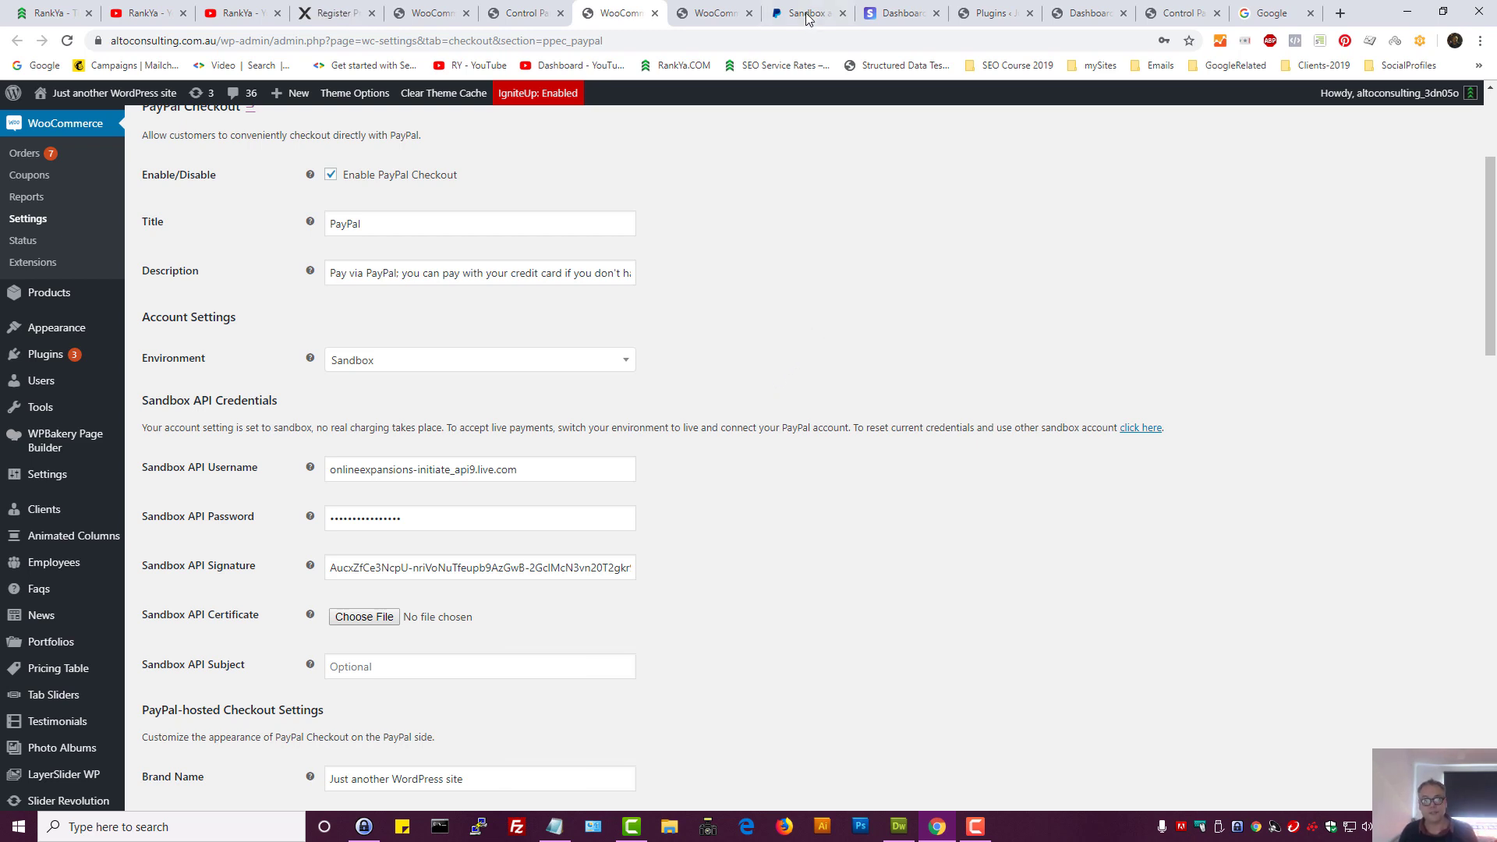
pyautogui.click(899, 10)
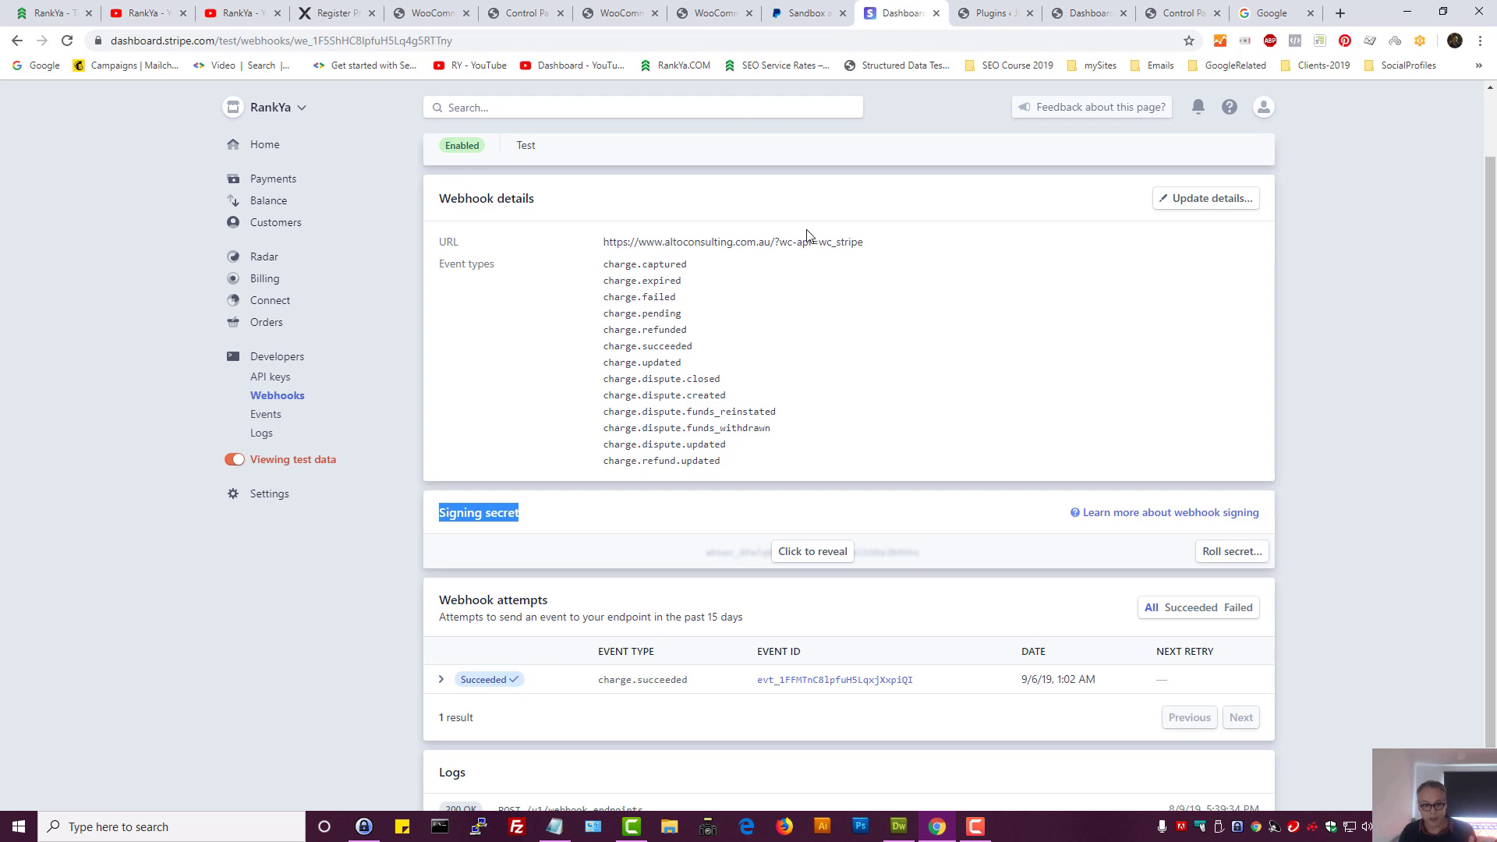
pyautogui.click(705, 12)
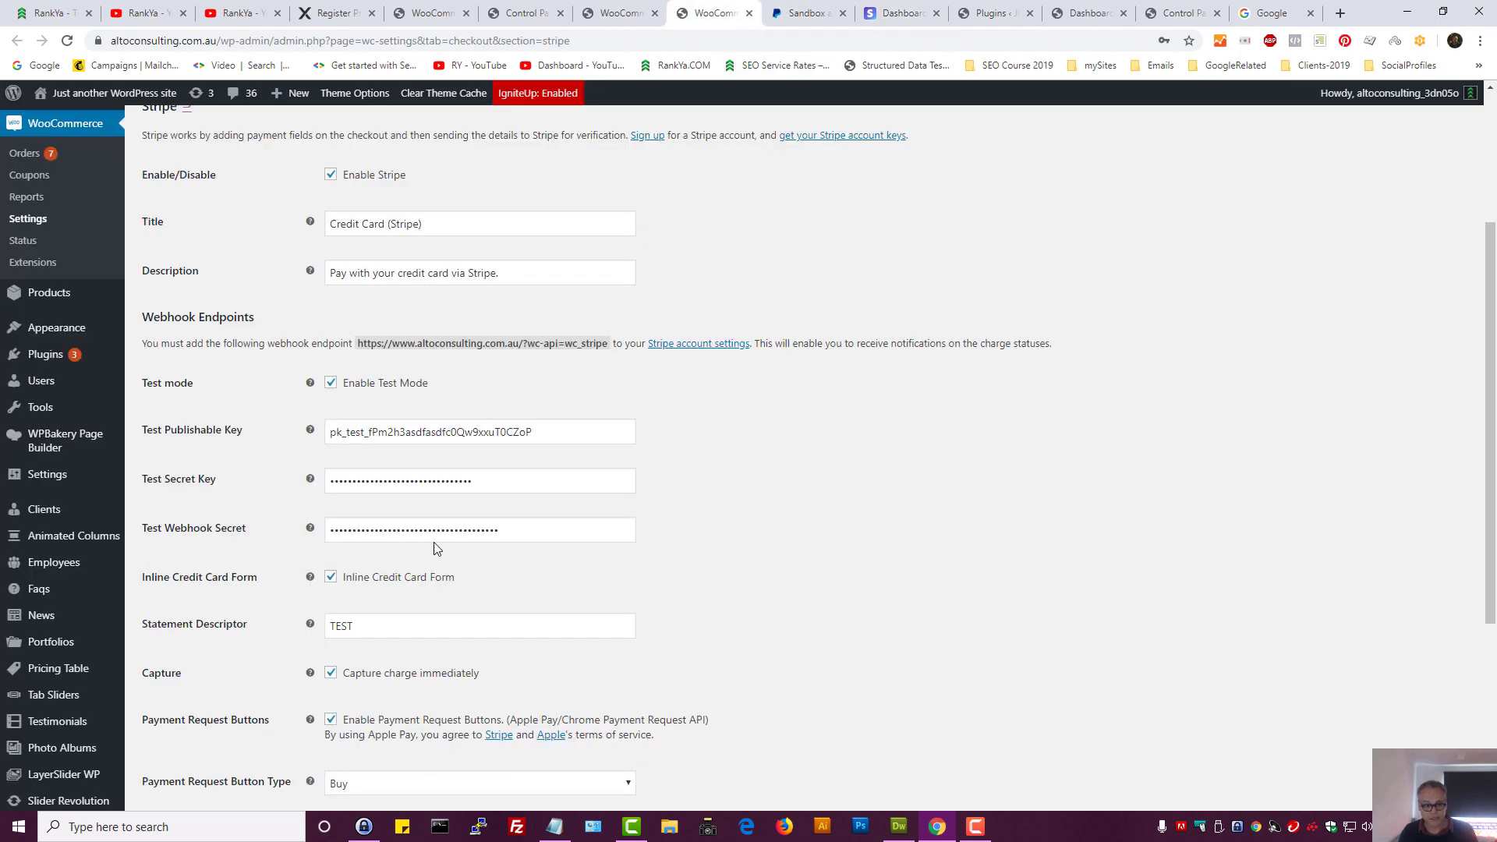